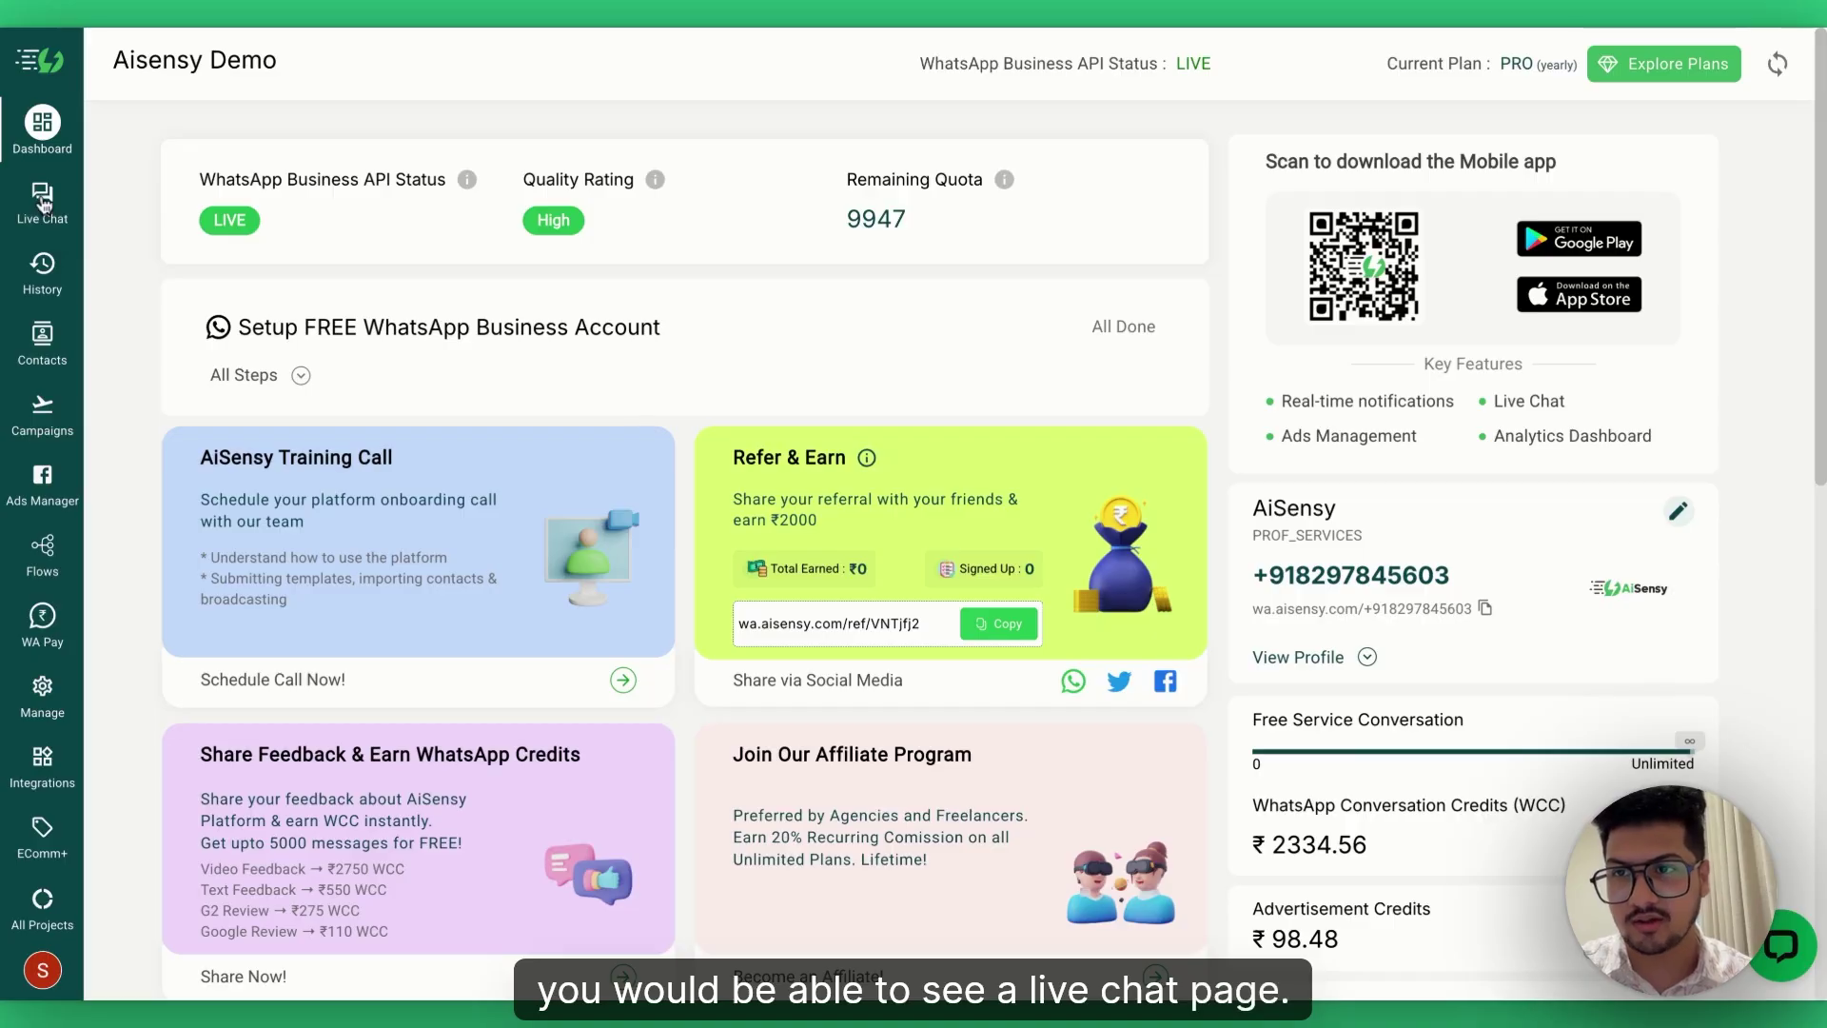
Step: Switch from the dashboard to the Live Chat page via the sidebar
{"action": "left_click", "coordinate": [43, 200]}
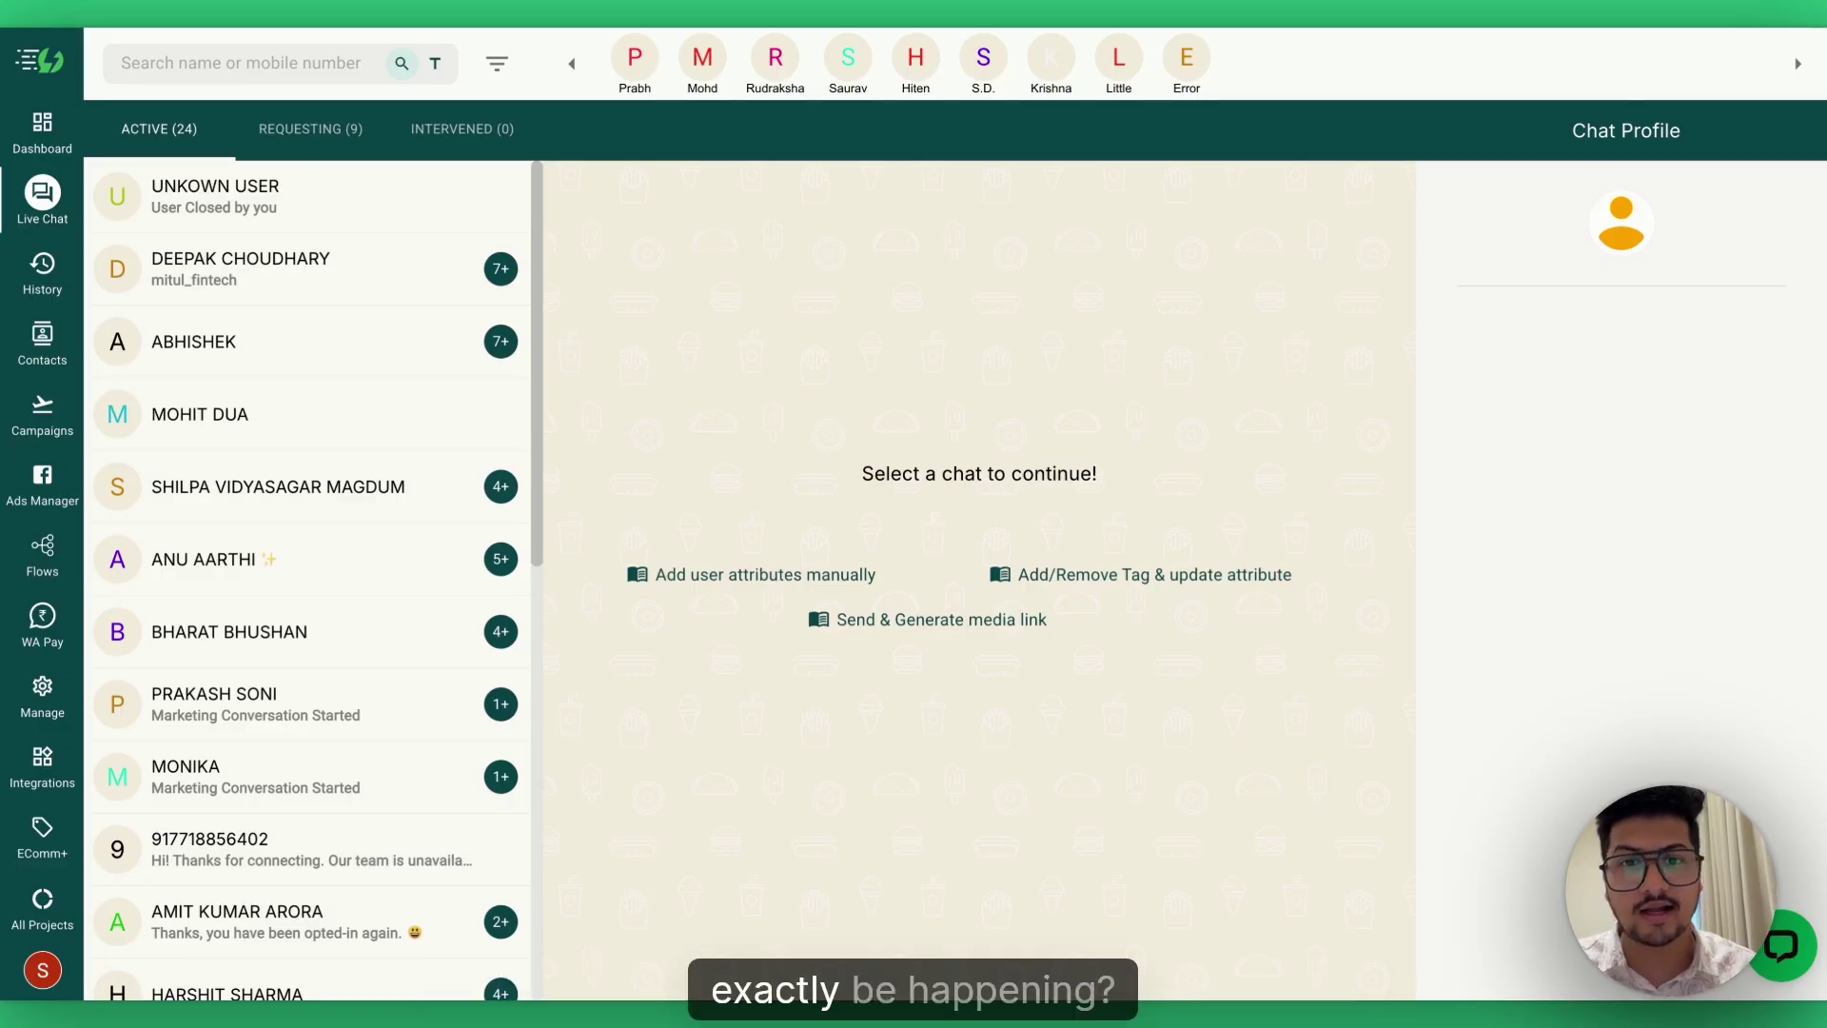
{"action": "left_click", "coordinate": [329, 145]}
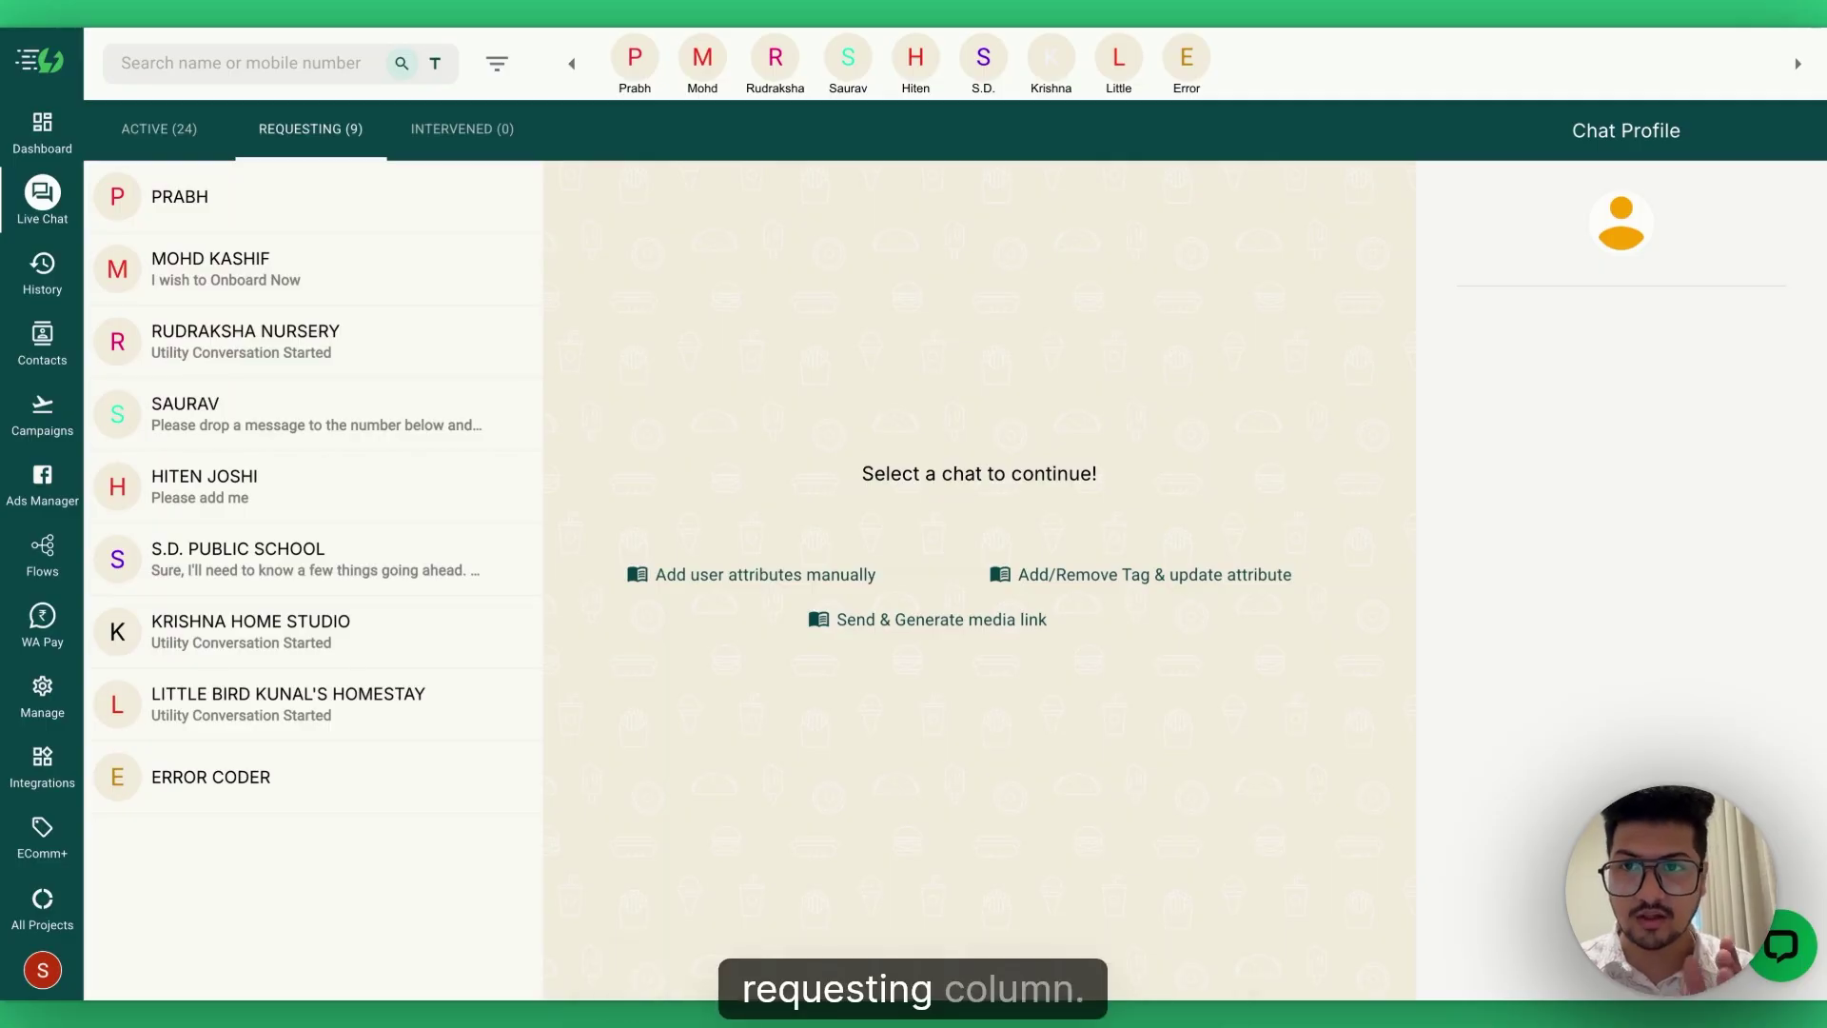
{"action": "left_click", "coordinate": [146, 143]}
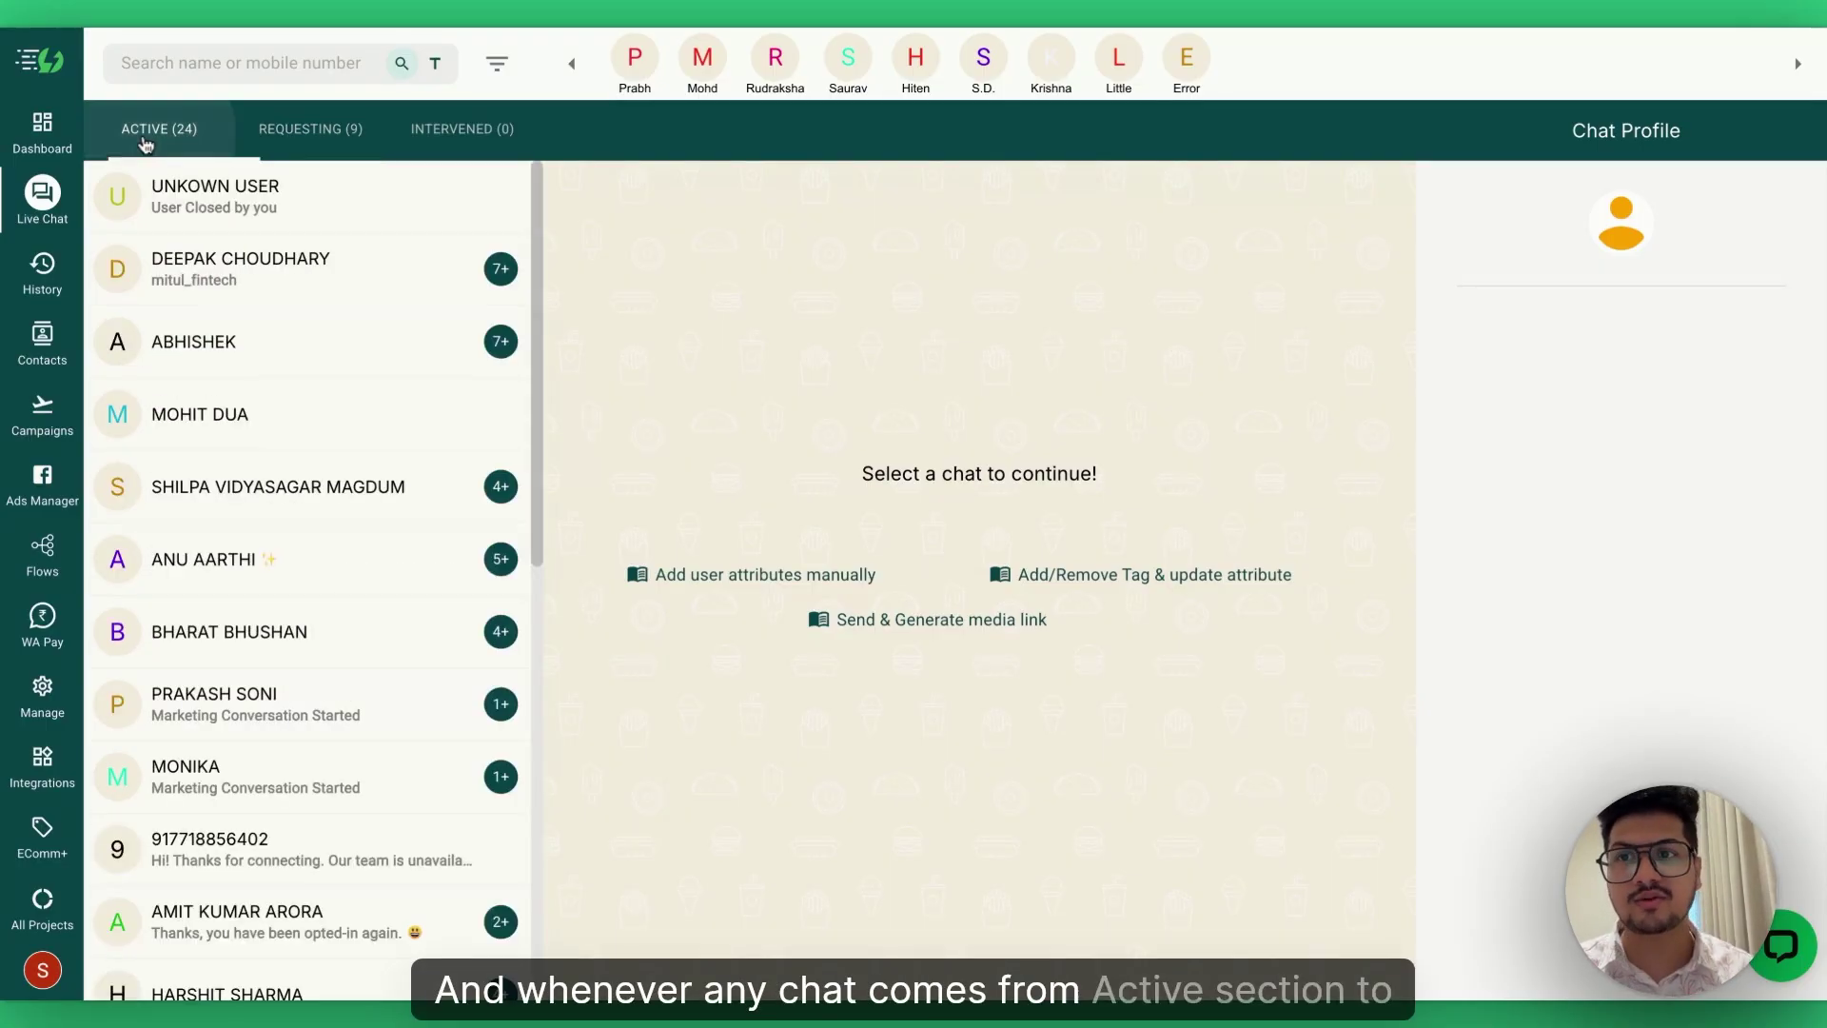
{"action": "left_click", "coordinate": [300, 132]}
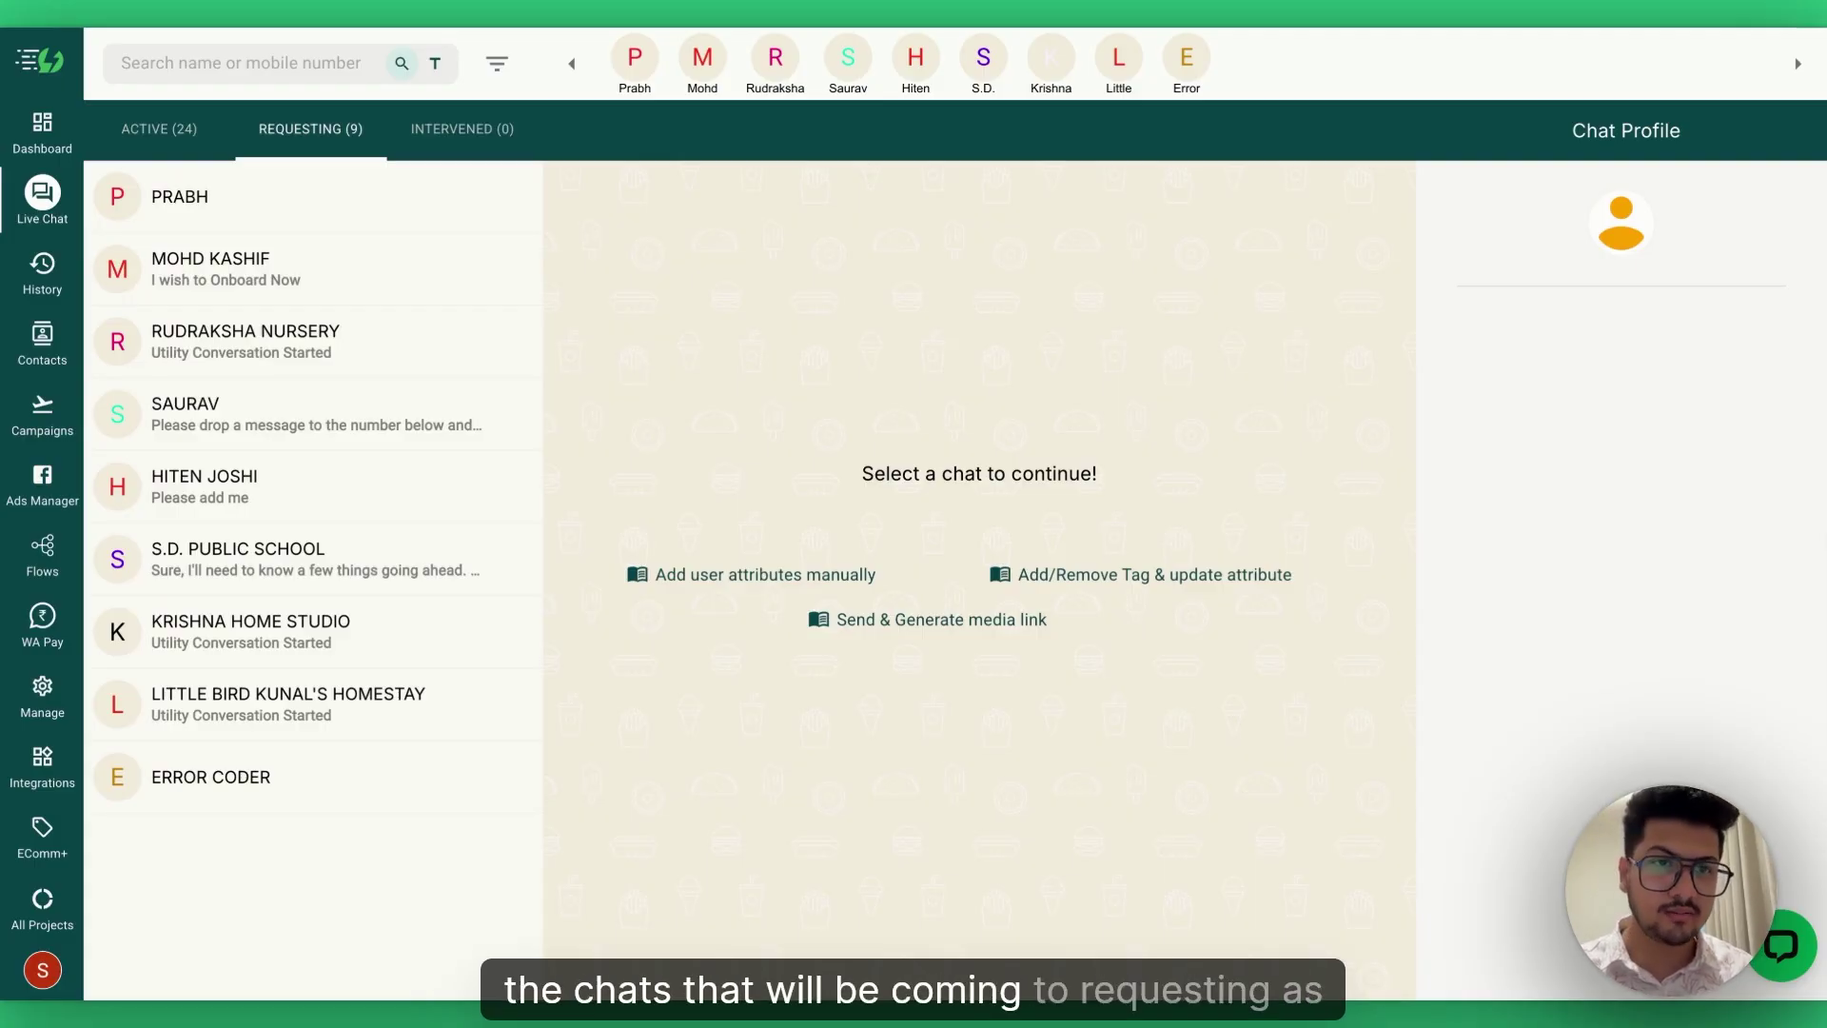
{"action": "left_click", "coordinate": [159, 131]}
{"action": "left_click", "coordinate": [433, 143]}
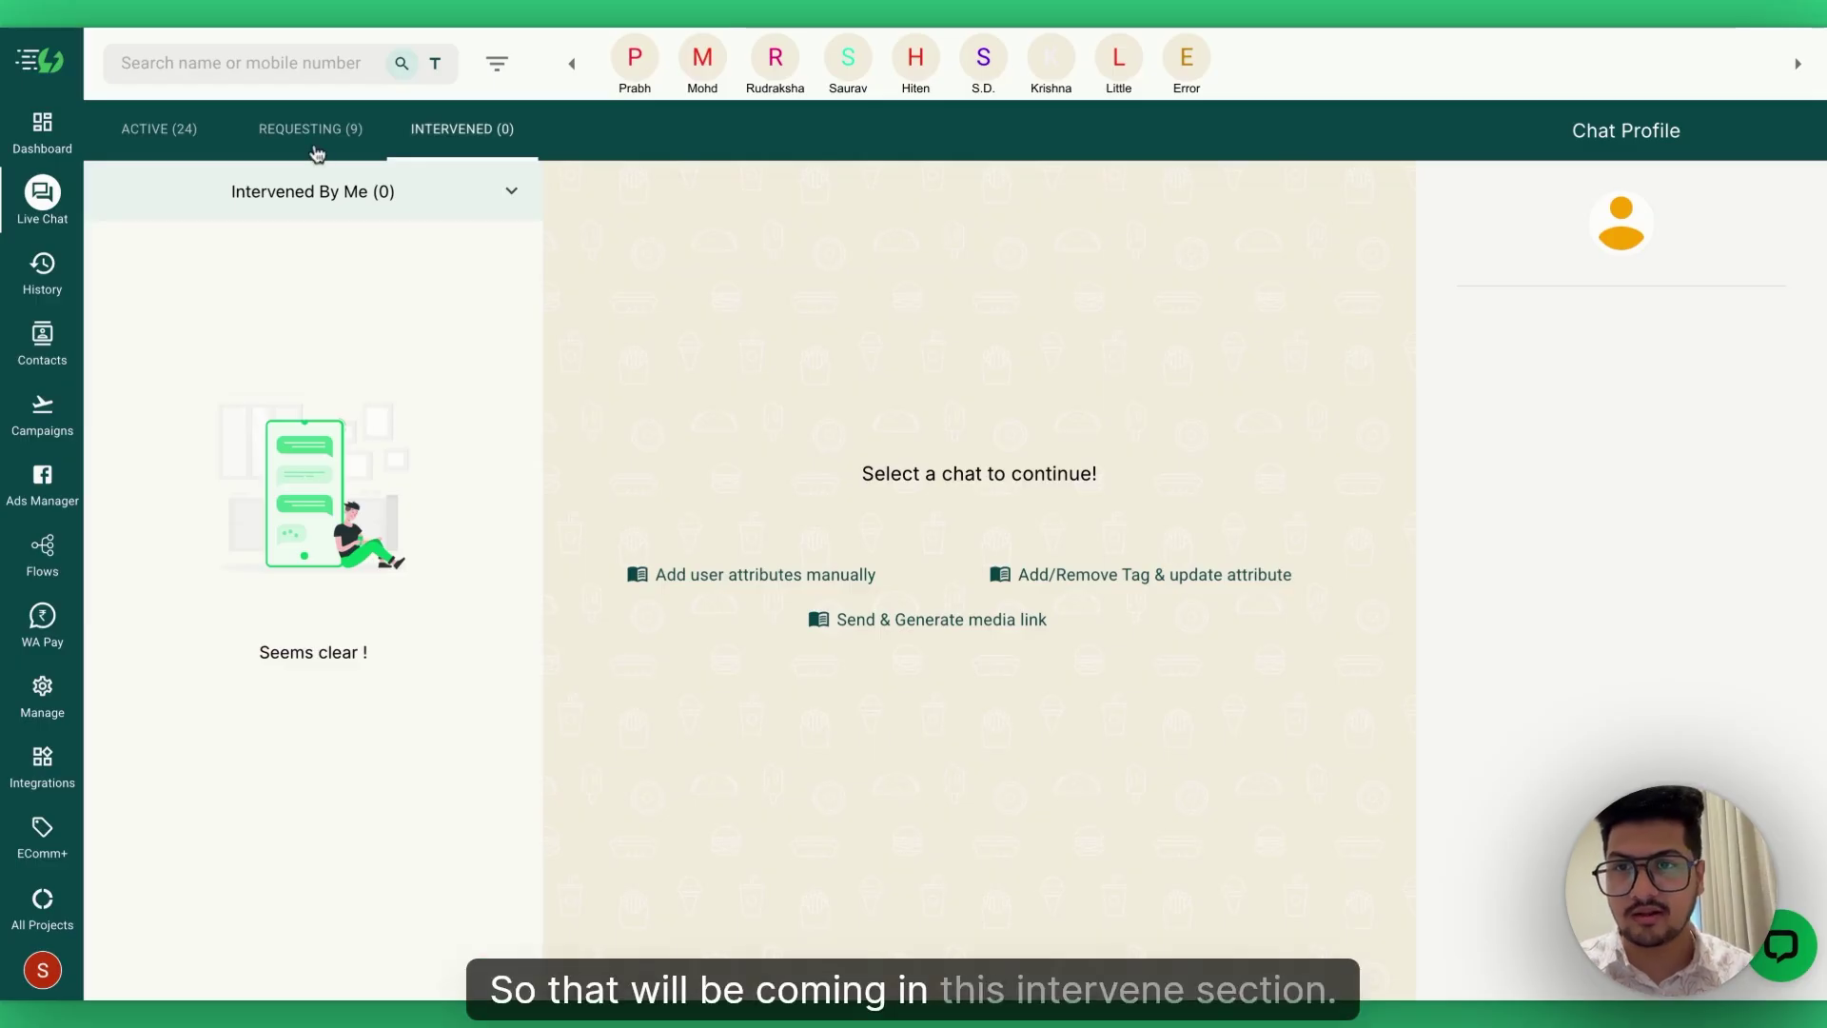
{"action": "left_click", "coordinate": [160, 130]}
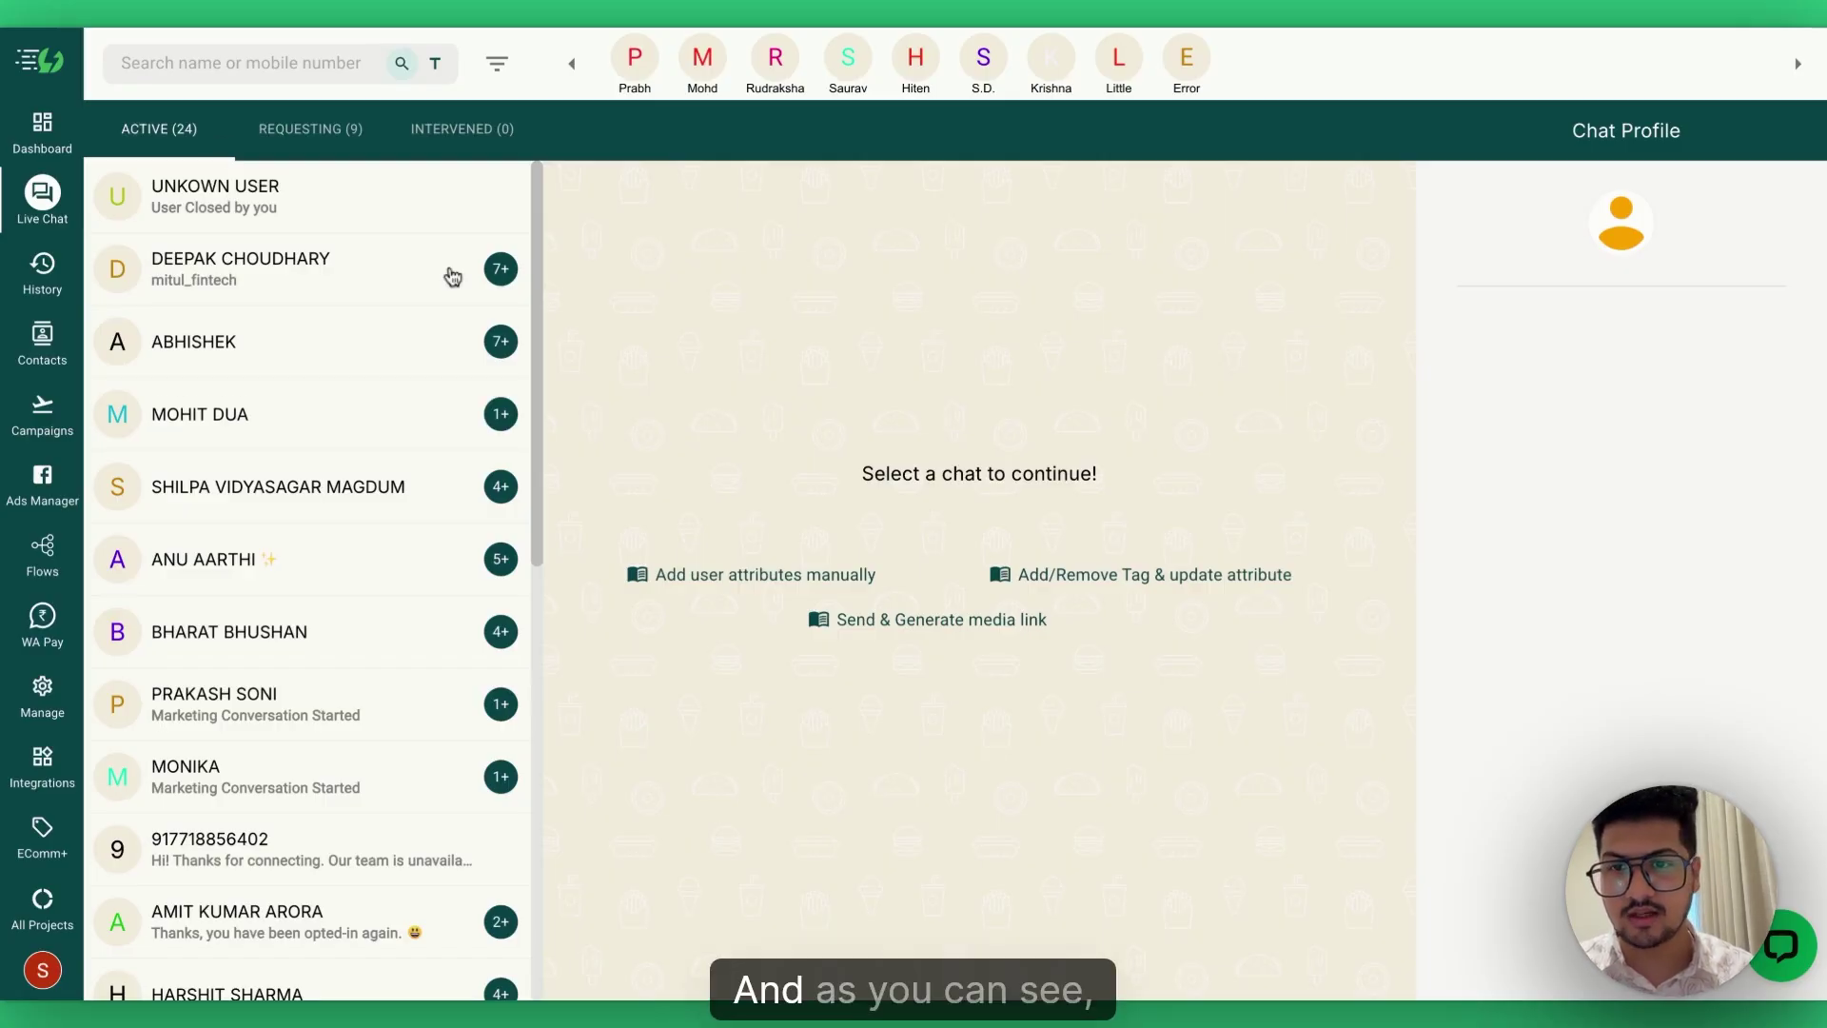
Step: Open the contact's conversation and expand the Pricing Plans list in the bot message
{"action": "left_click", "coordinate": [404, 416]}
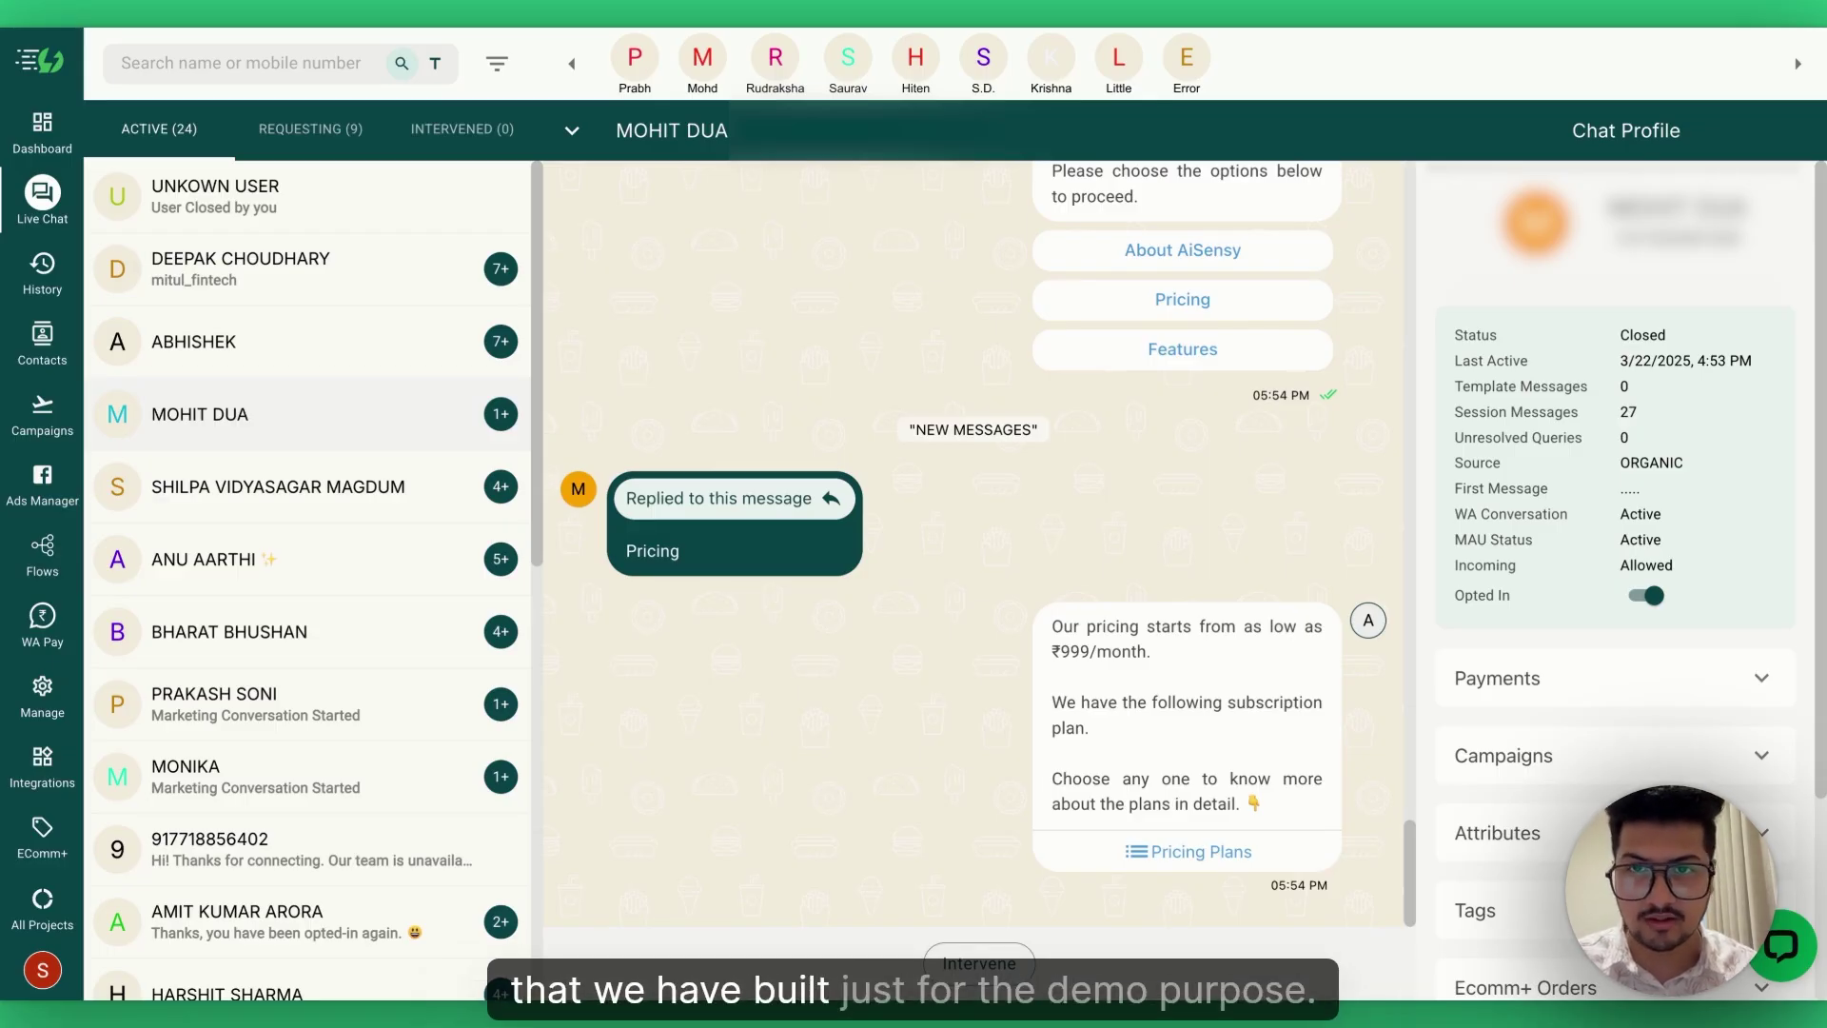
{"action": "left_click", "coordinate": [1168, 853]}
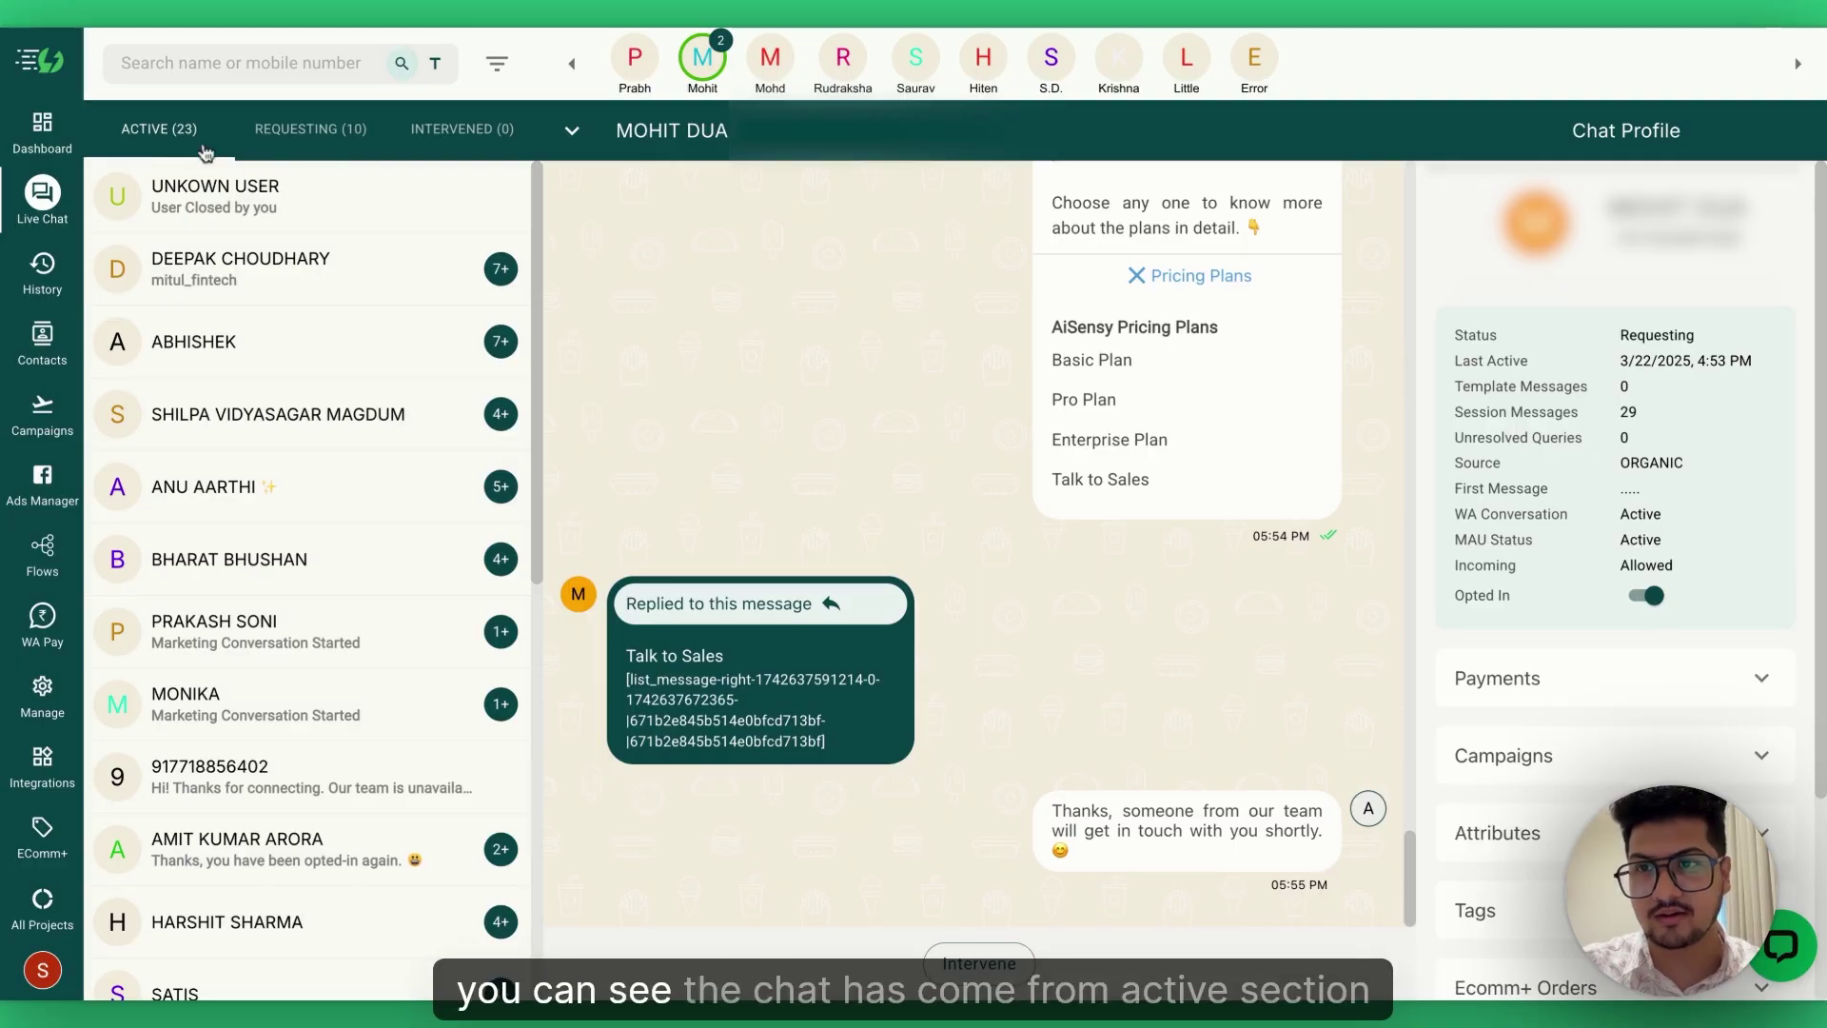
Step: Intervene on the contact's requesting chat and view it under Intervened By Me
{"action": "left_click", "coordinate": [310, 128]}
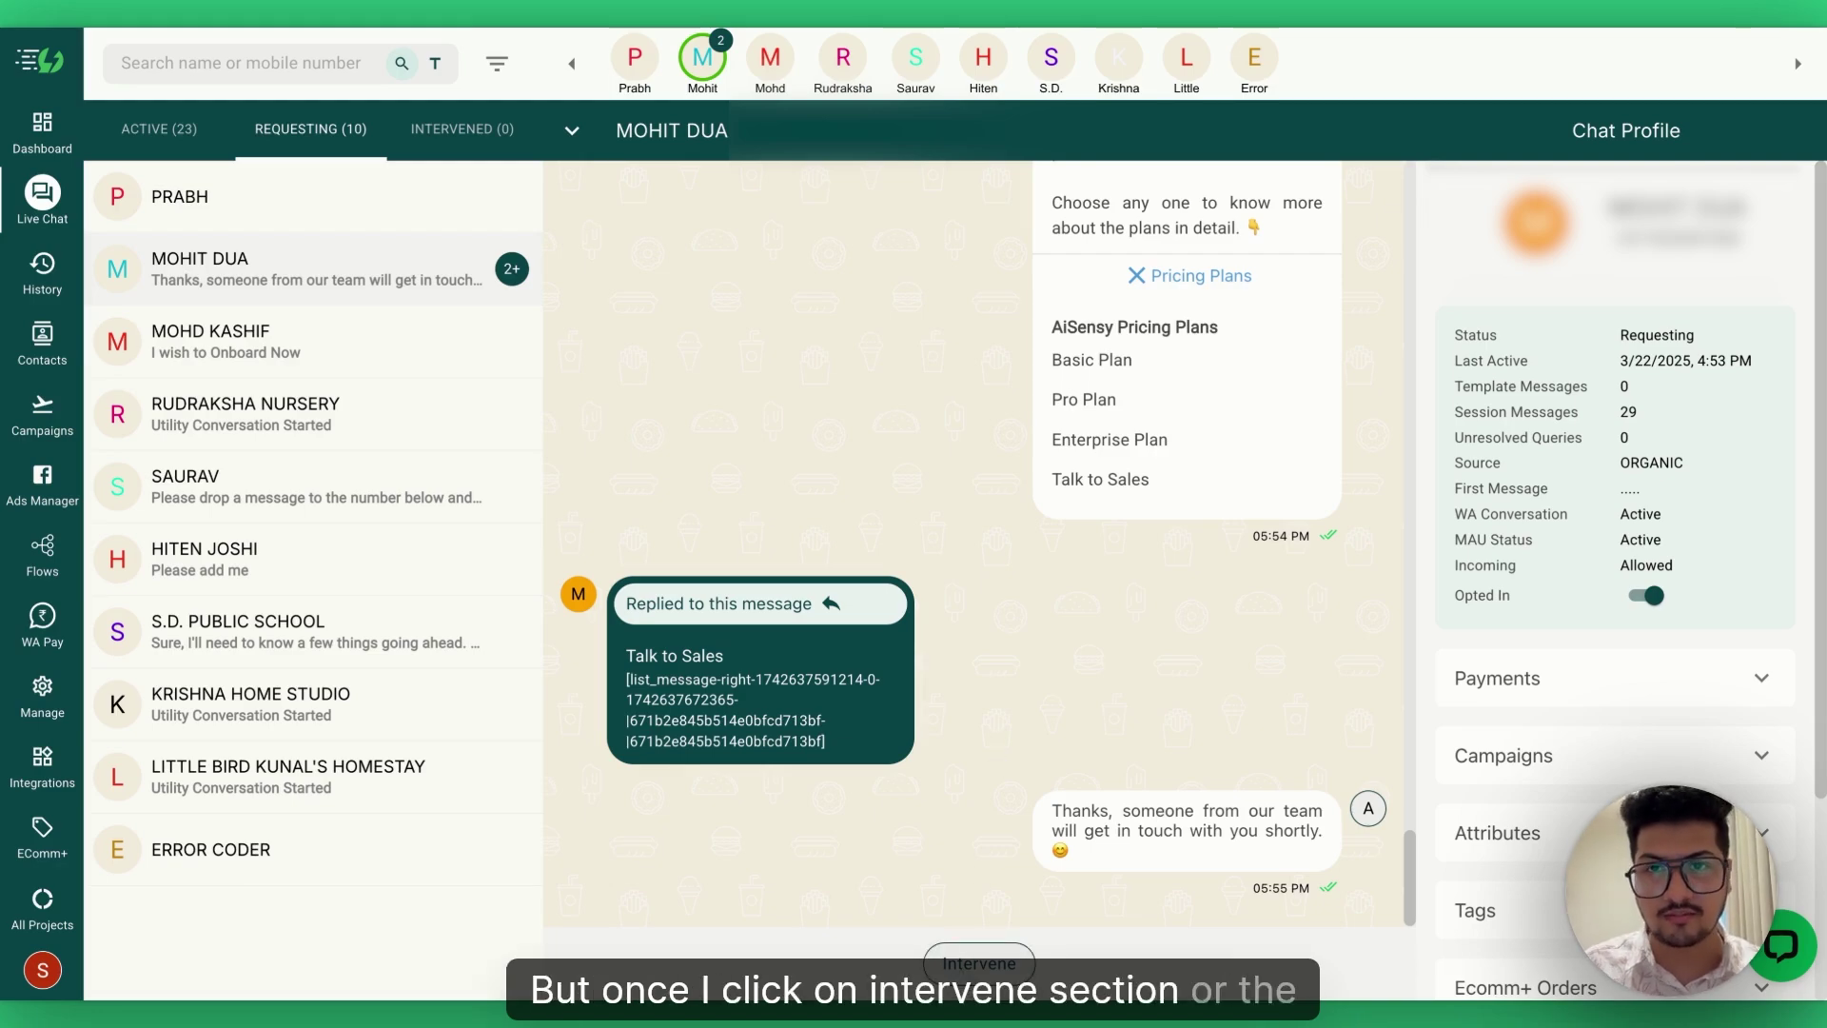
{"action": "left_click", "coordinate": [979, 963]}
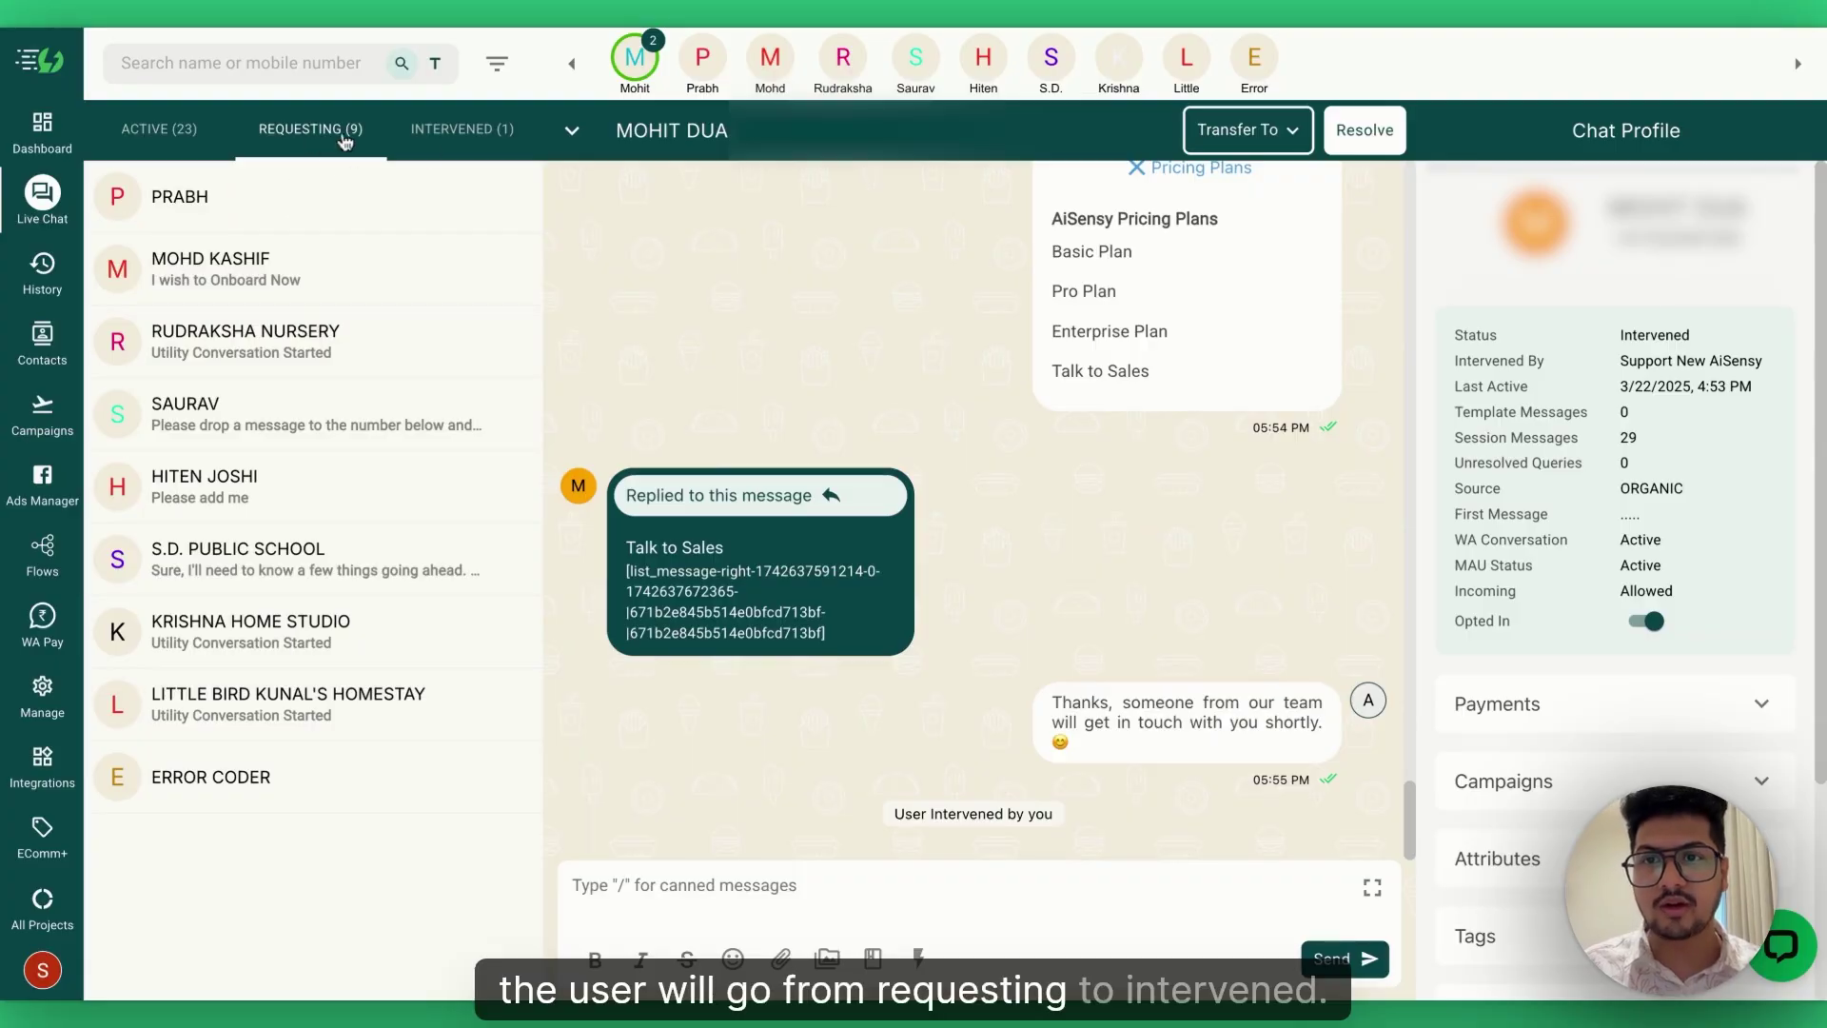
{"action": "left_click", "coordinate": [436, 152]}
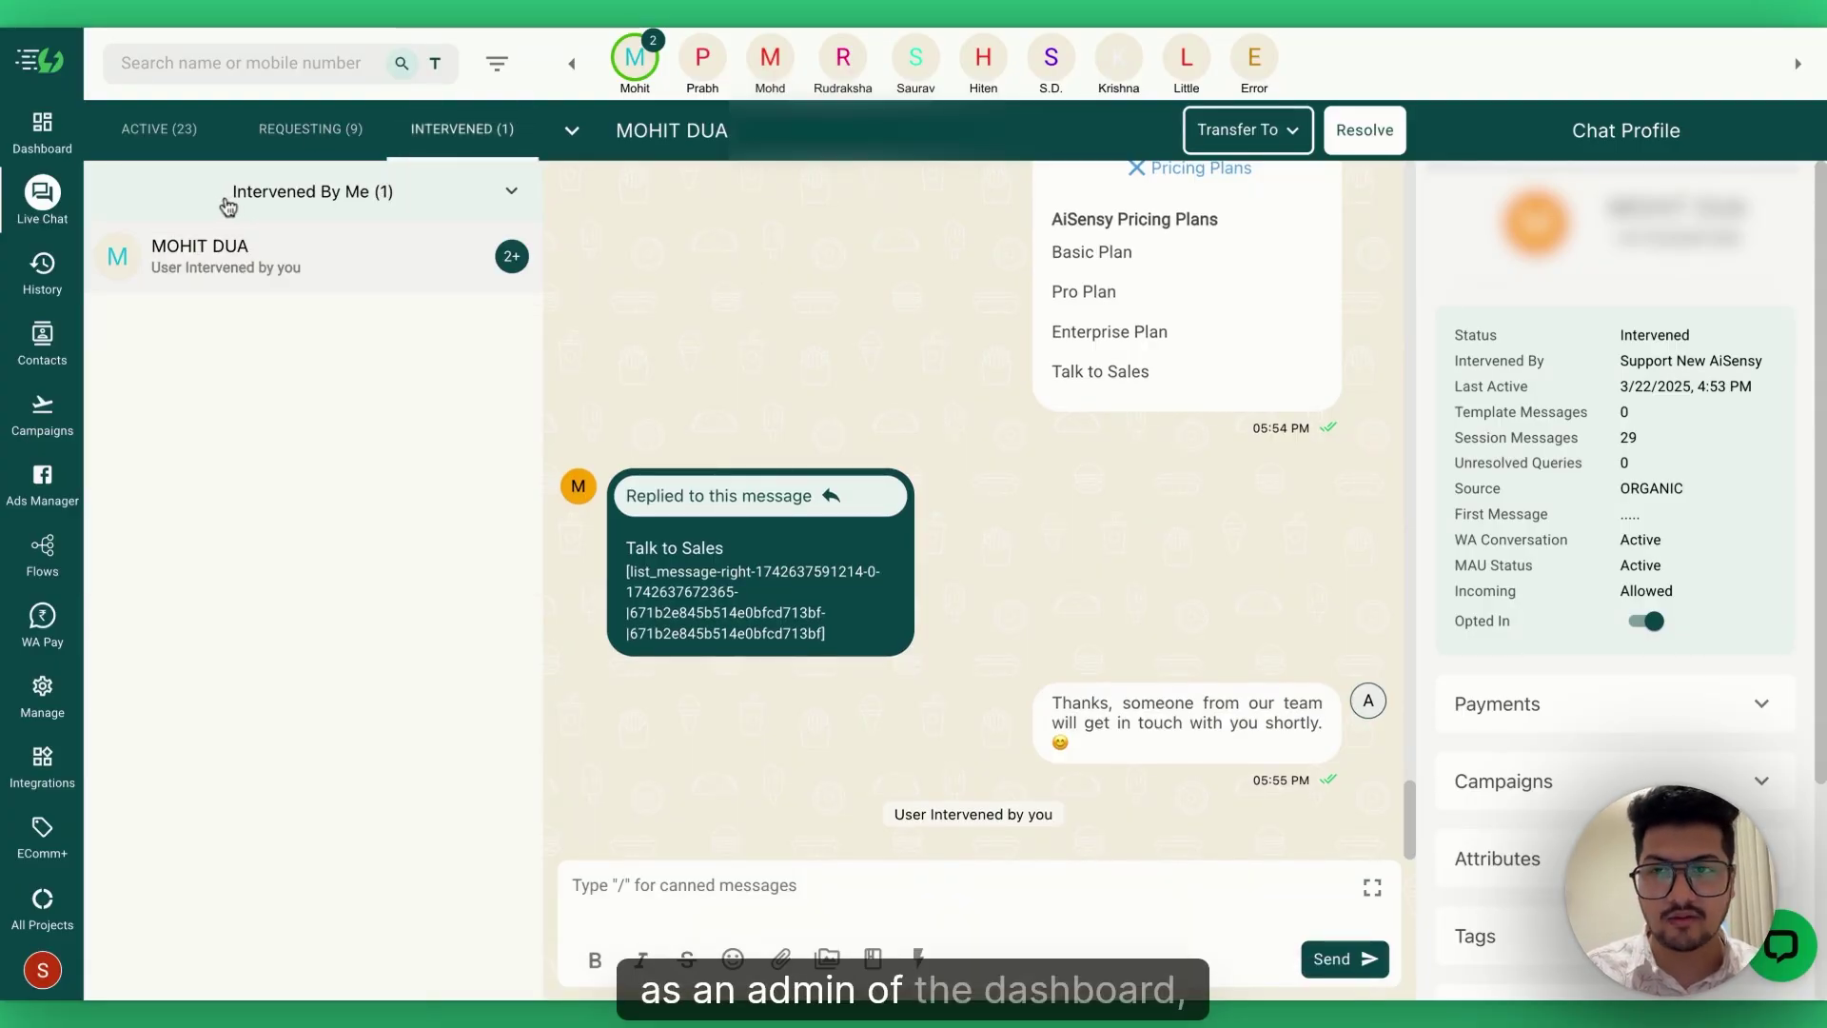
{"action": "left_click", "coordinate": [360, 192]}
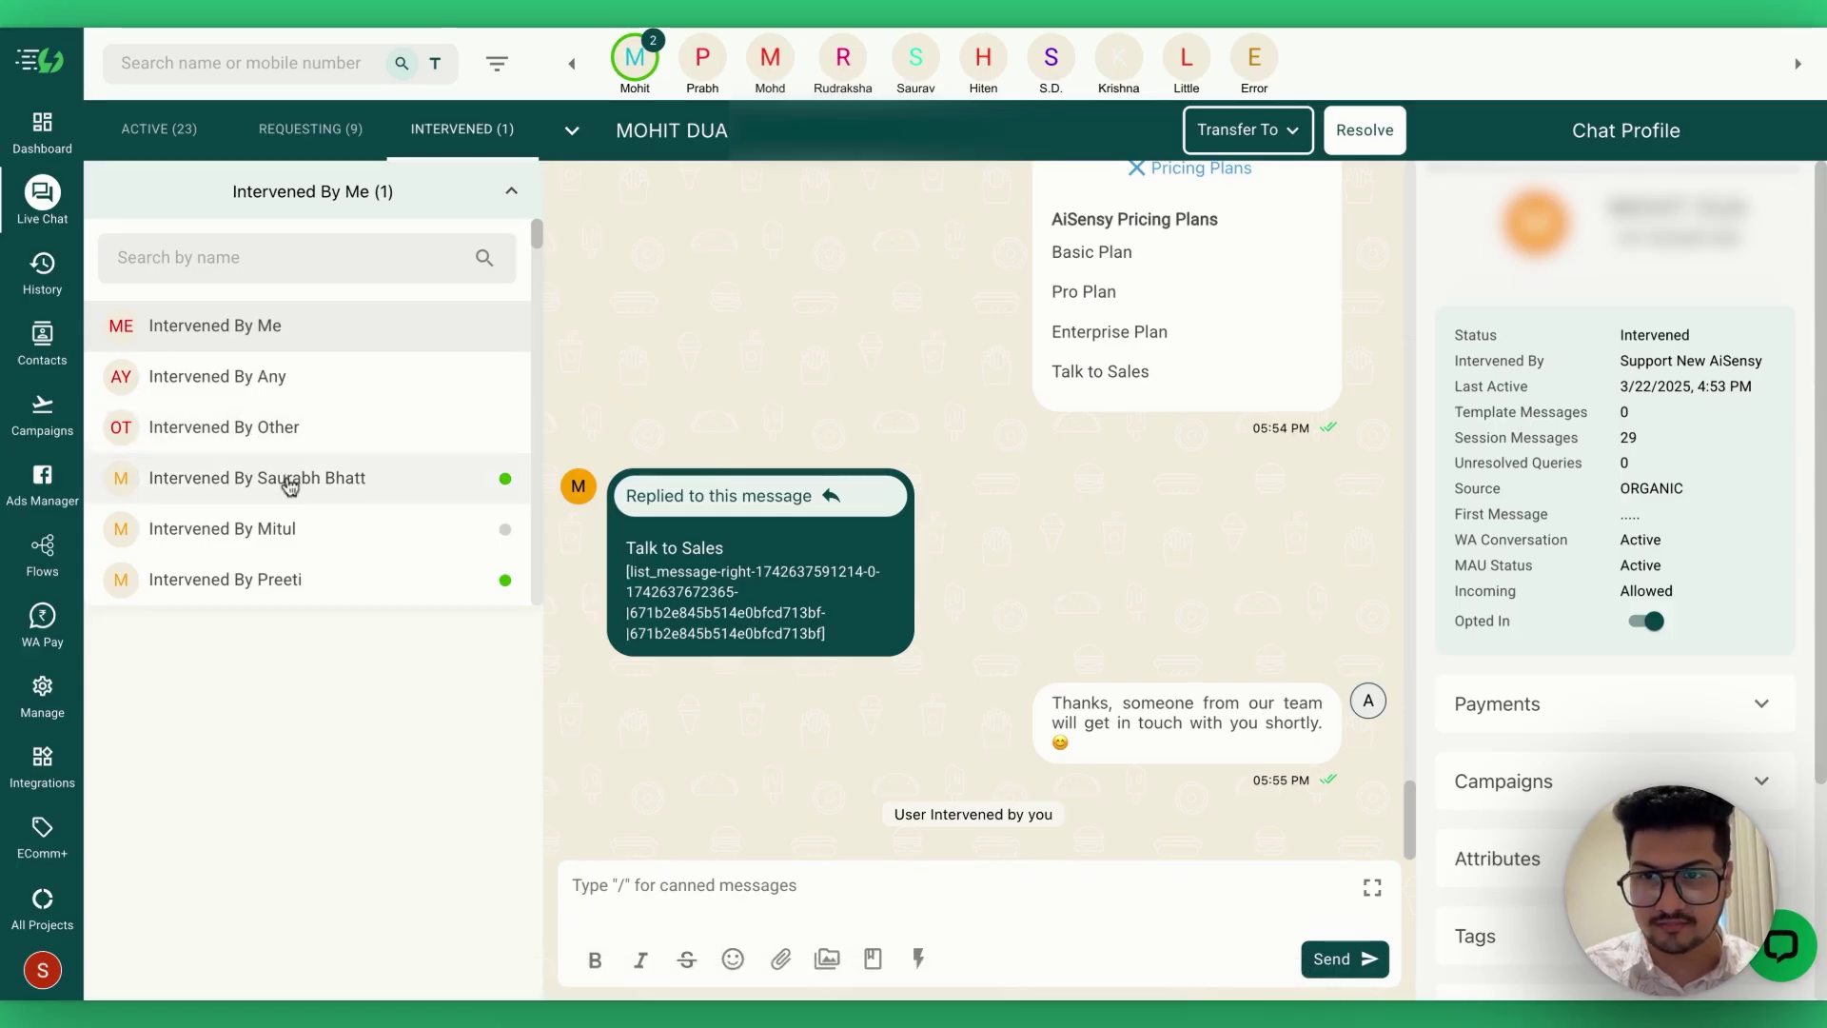
{"action": "scroll", "coordinate": [290, 471], "scroll_direction": "down", "scroll_amount": 3}
{"action": "scroll", "coordinate": [300, 486], "scroll_direction": "up", "scroll_amount": 3}
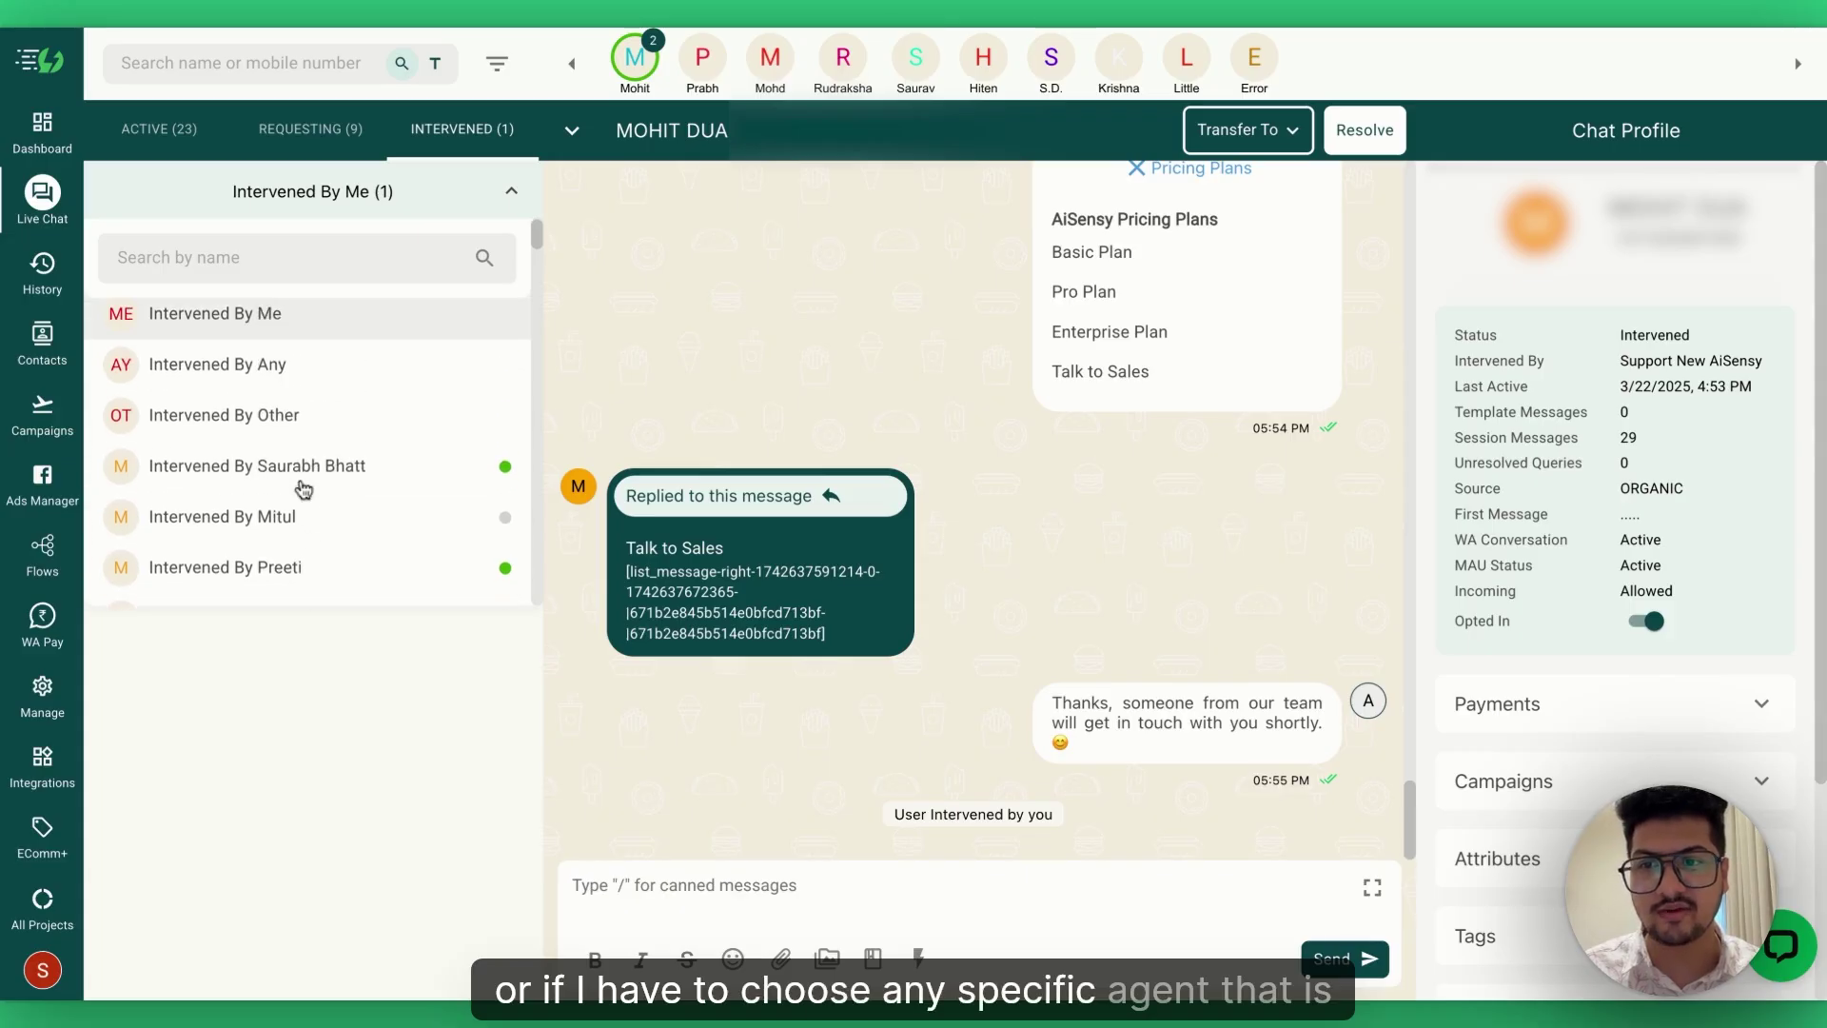
{"action": "left_click", "coordinate": [505, 201]}
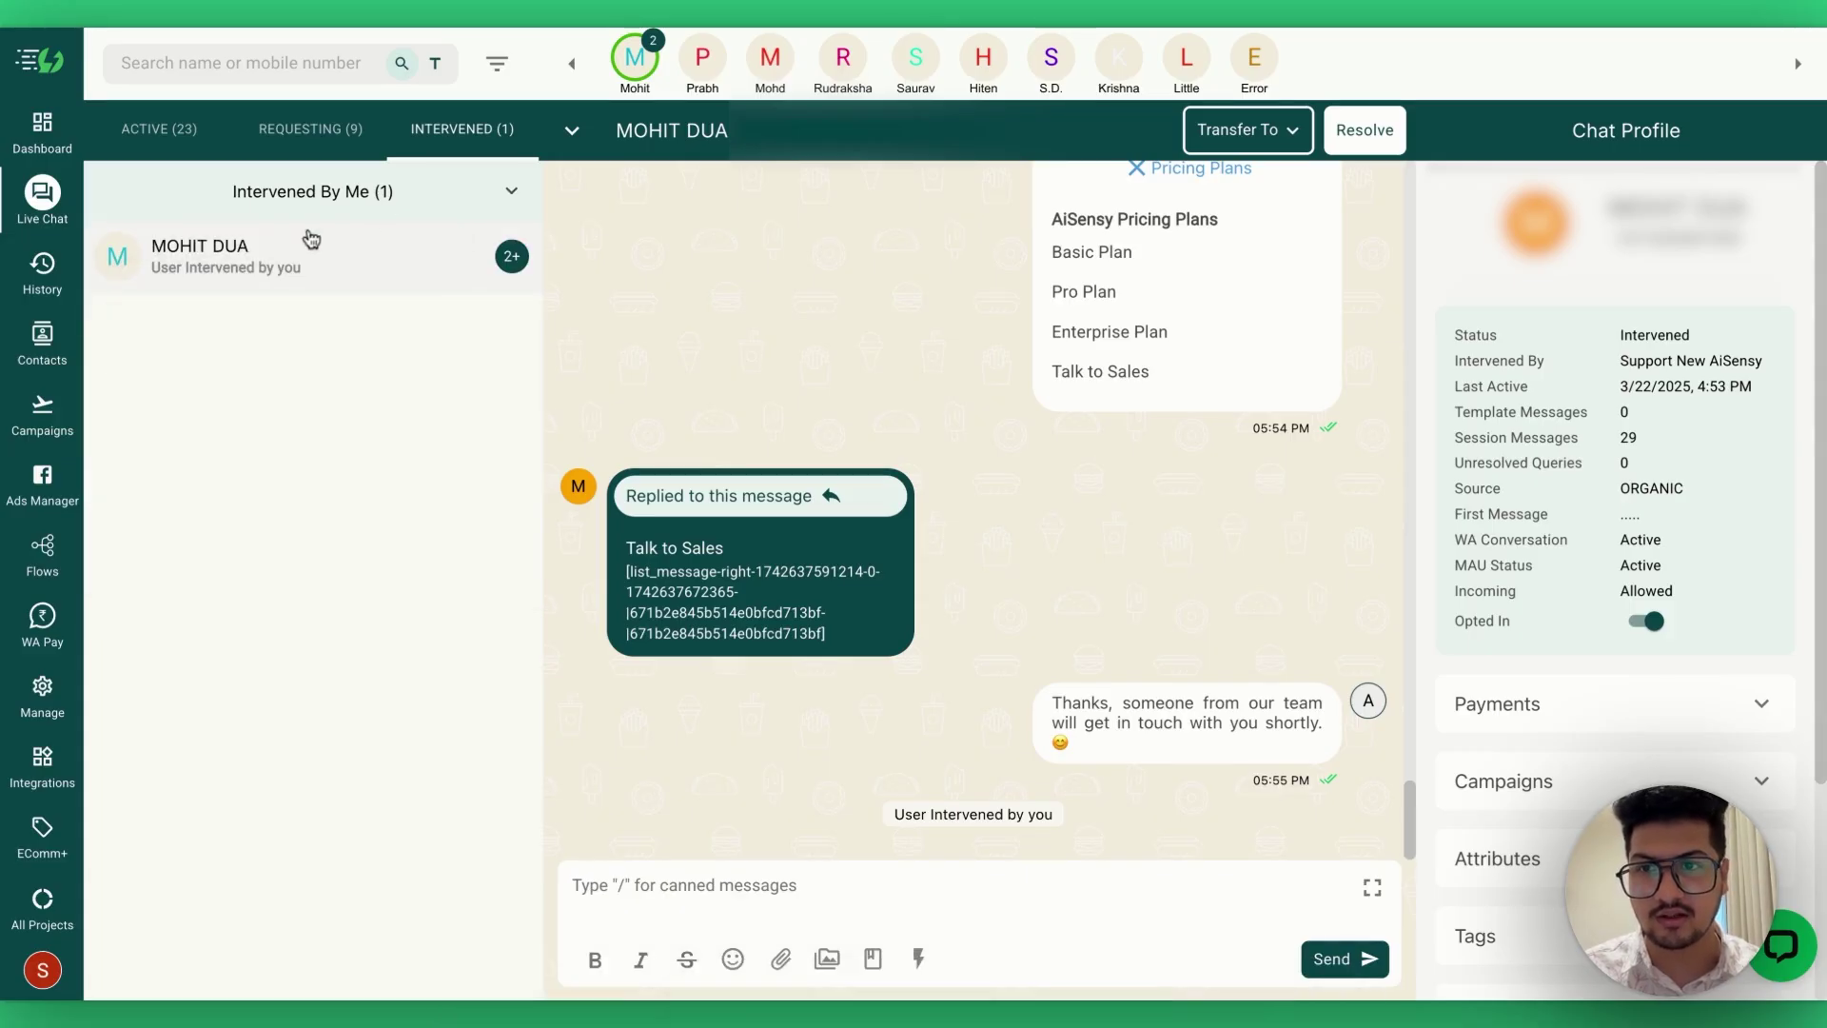
{"action": "mouse_move", "coordinate": [781, 492]}
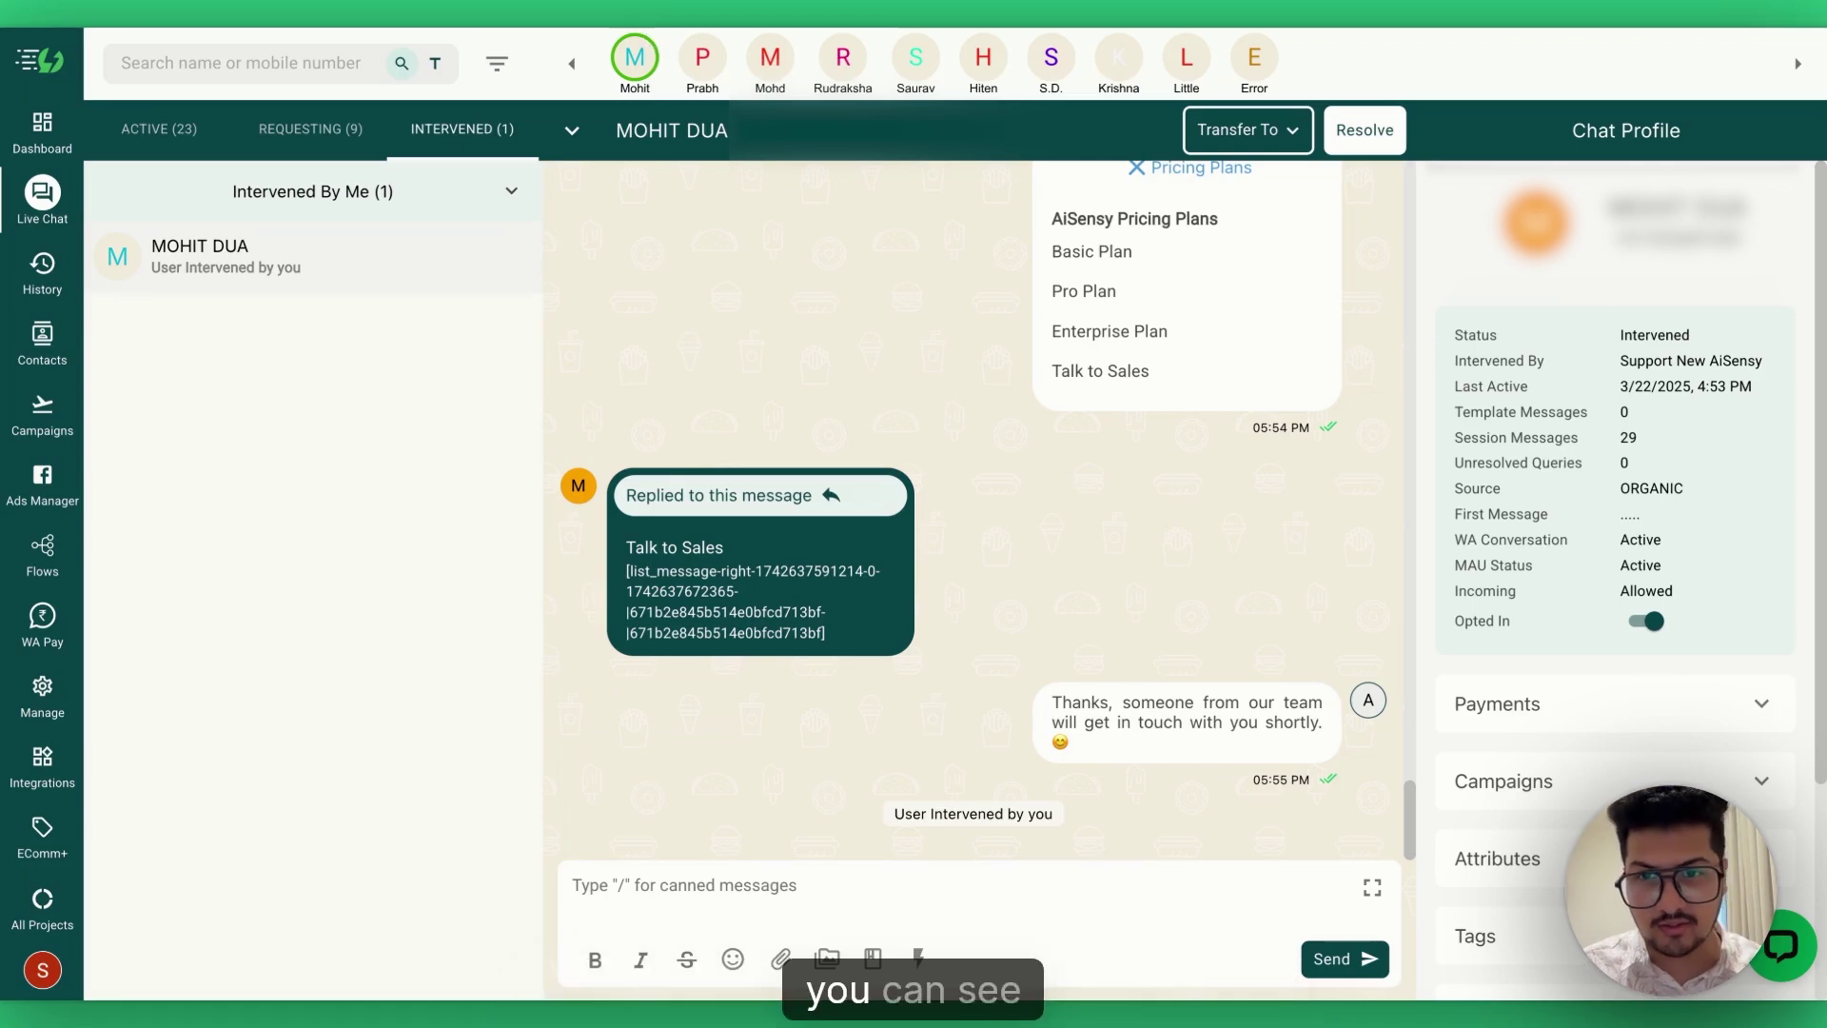
{"action": "left_click_drag", "start_coordinate": [895, 813], "coordinate": [1045, 819]}
{"action": "left_click", "coordinate": [1005, 675]}
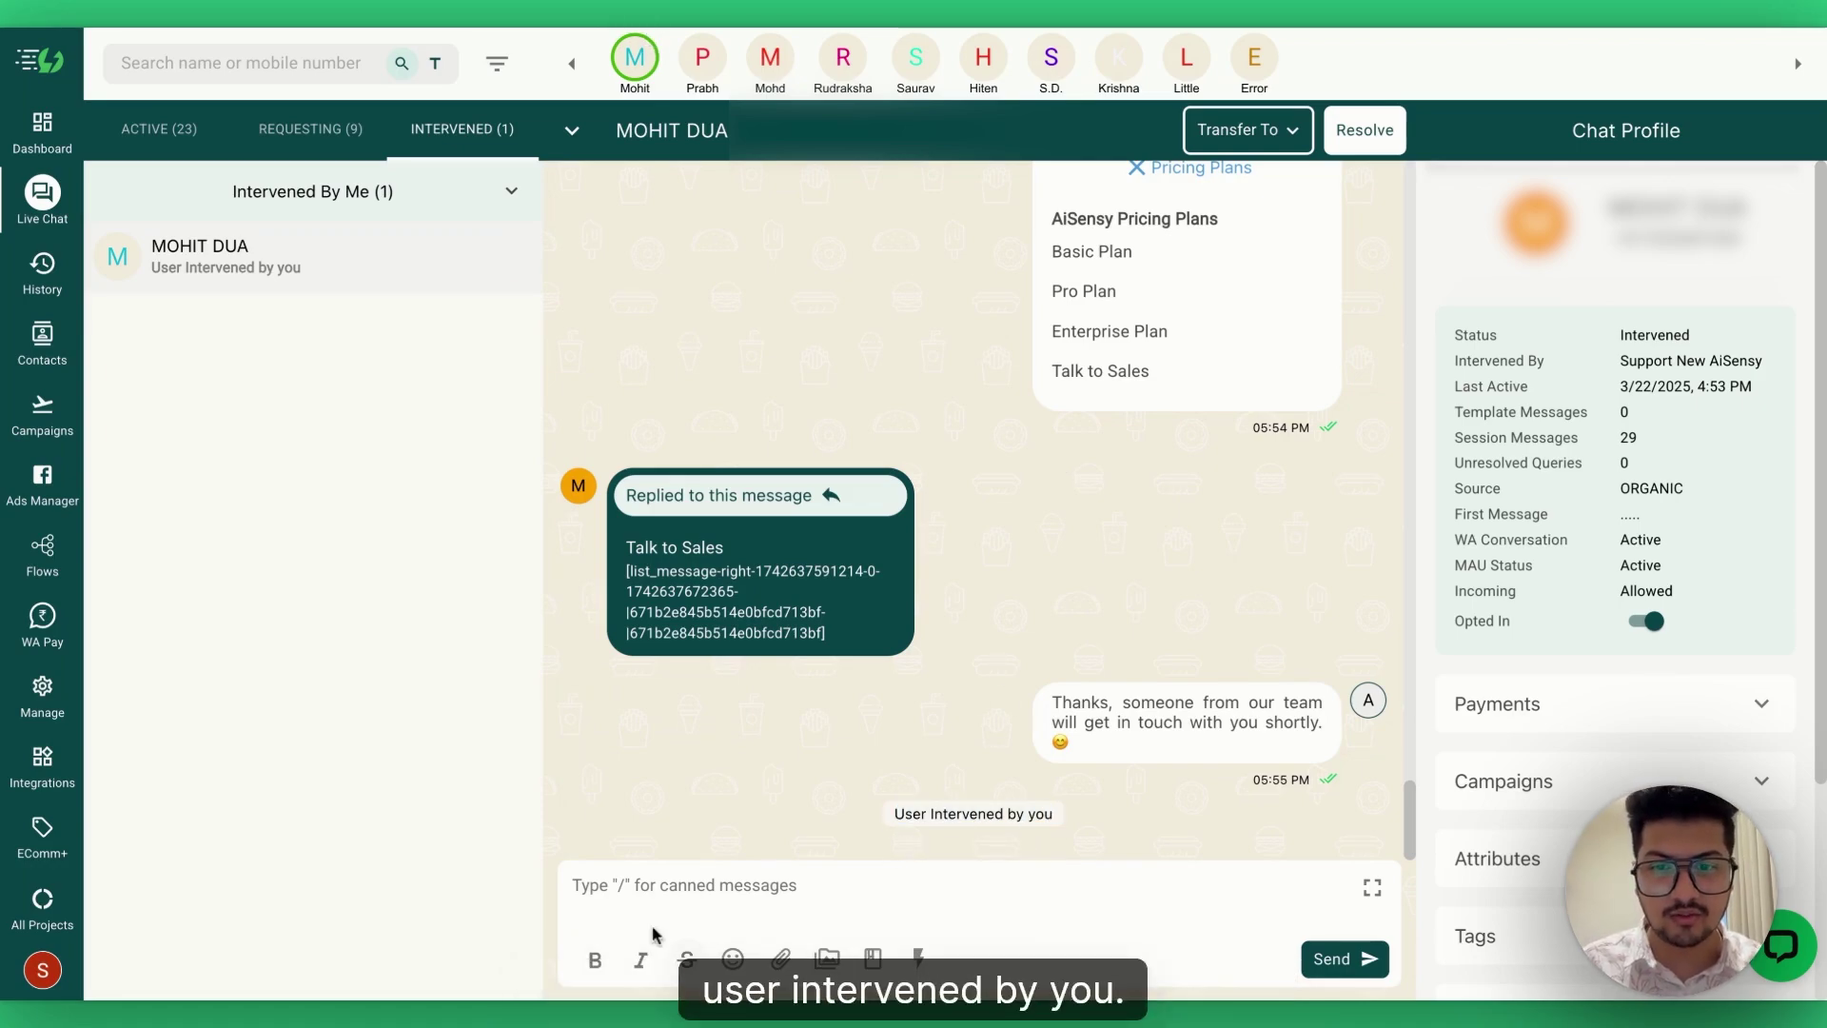
{"action": "left_click", "coordinate": [646, 889]}
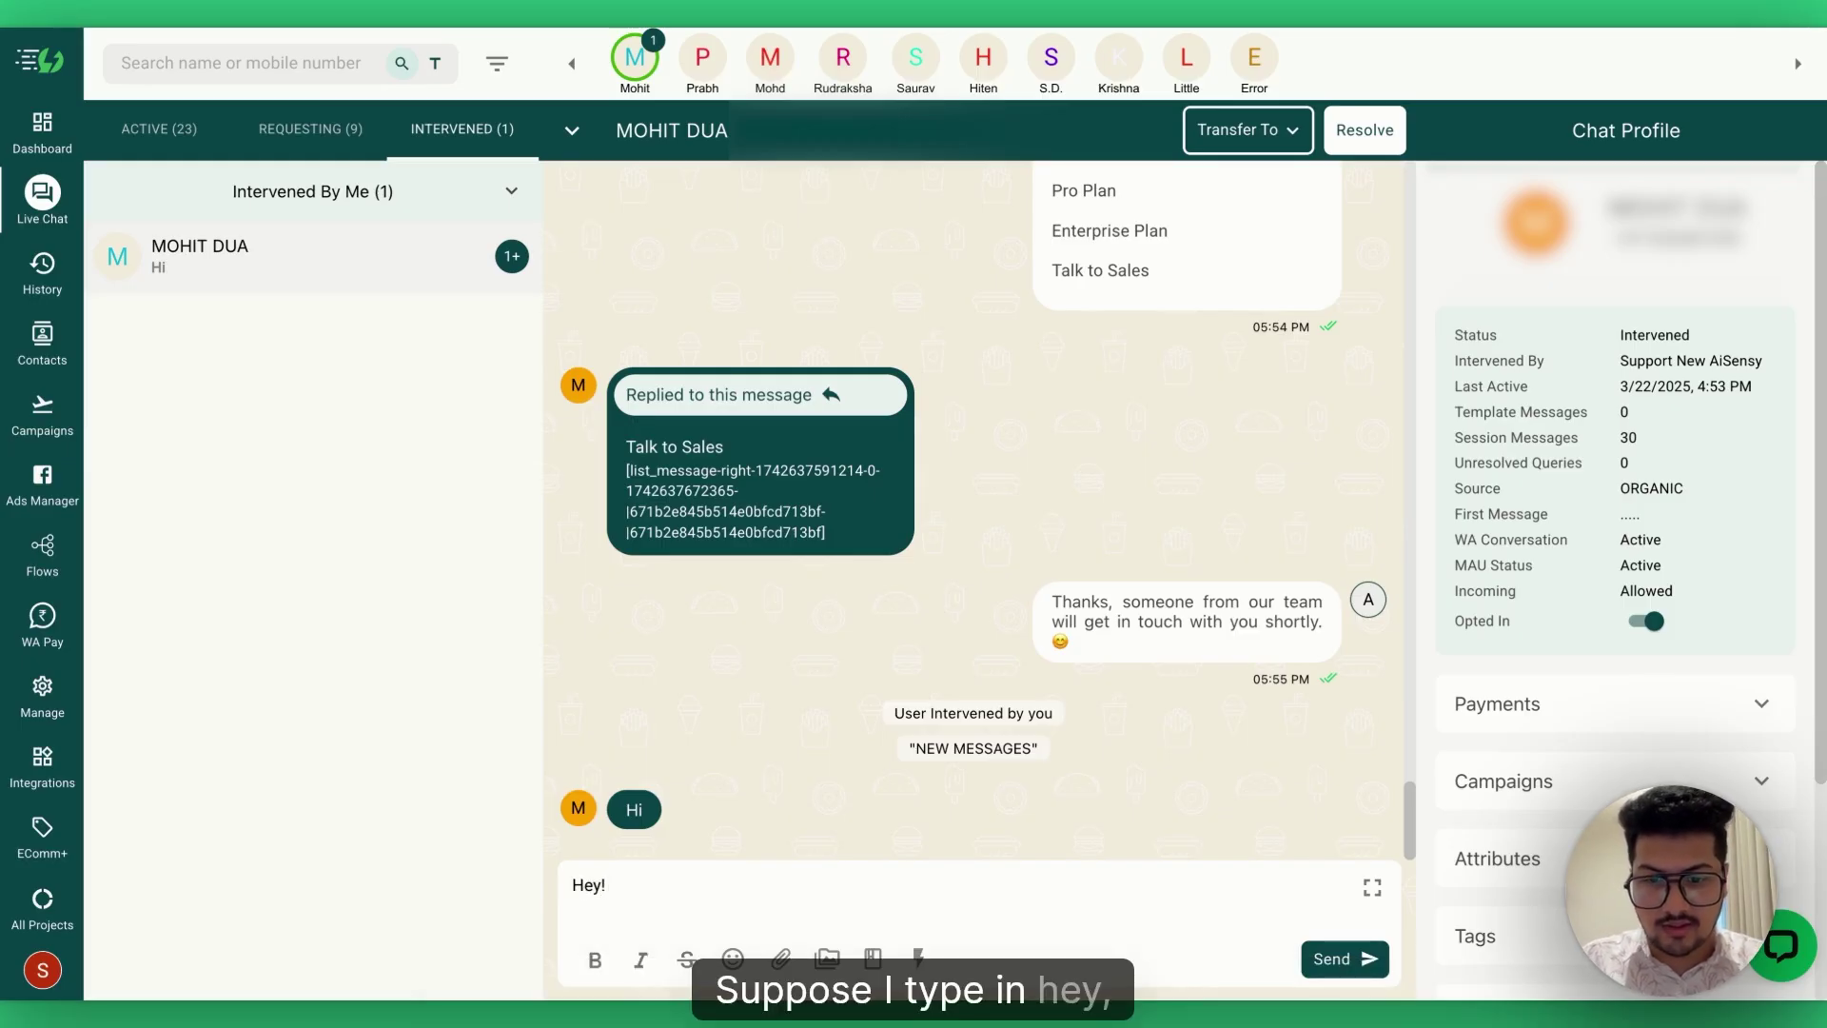
Step: Send the reply 'Hey! Thanks for connecting with us. How can we help?' and open the media library
{"action": "type", "text": "hanks for connecting with"}
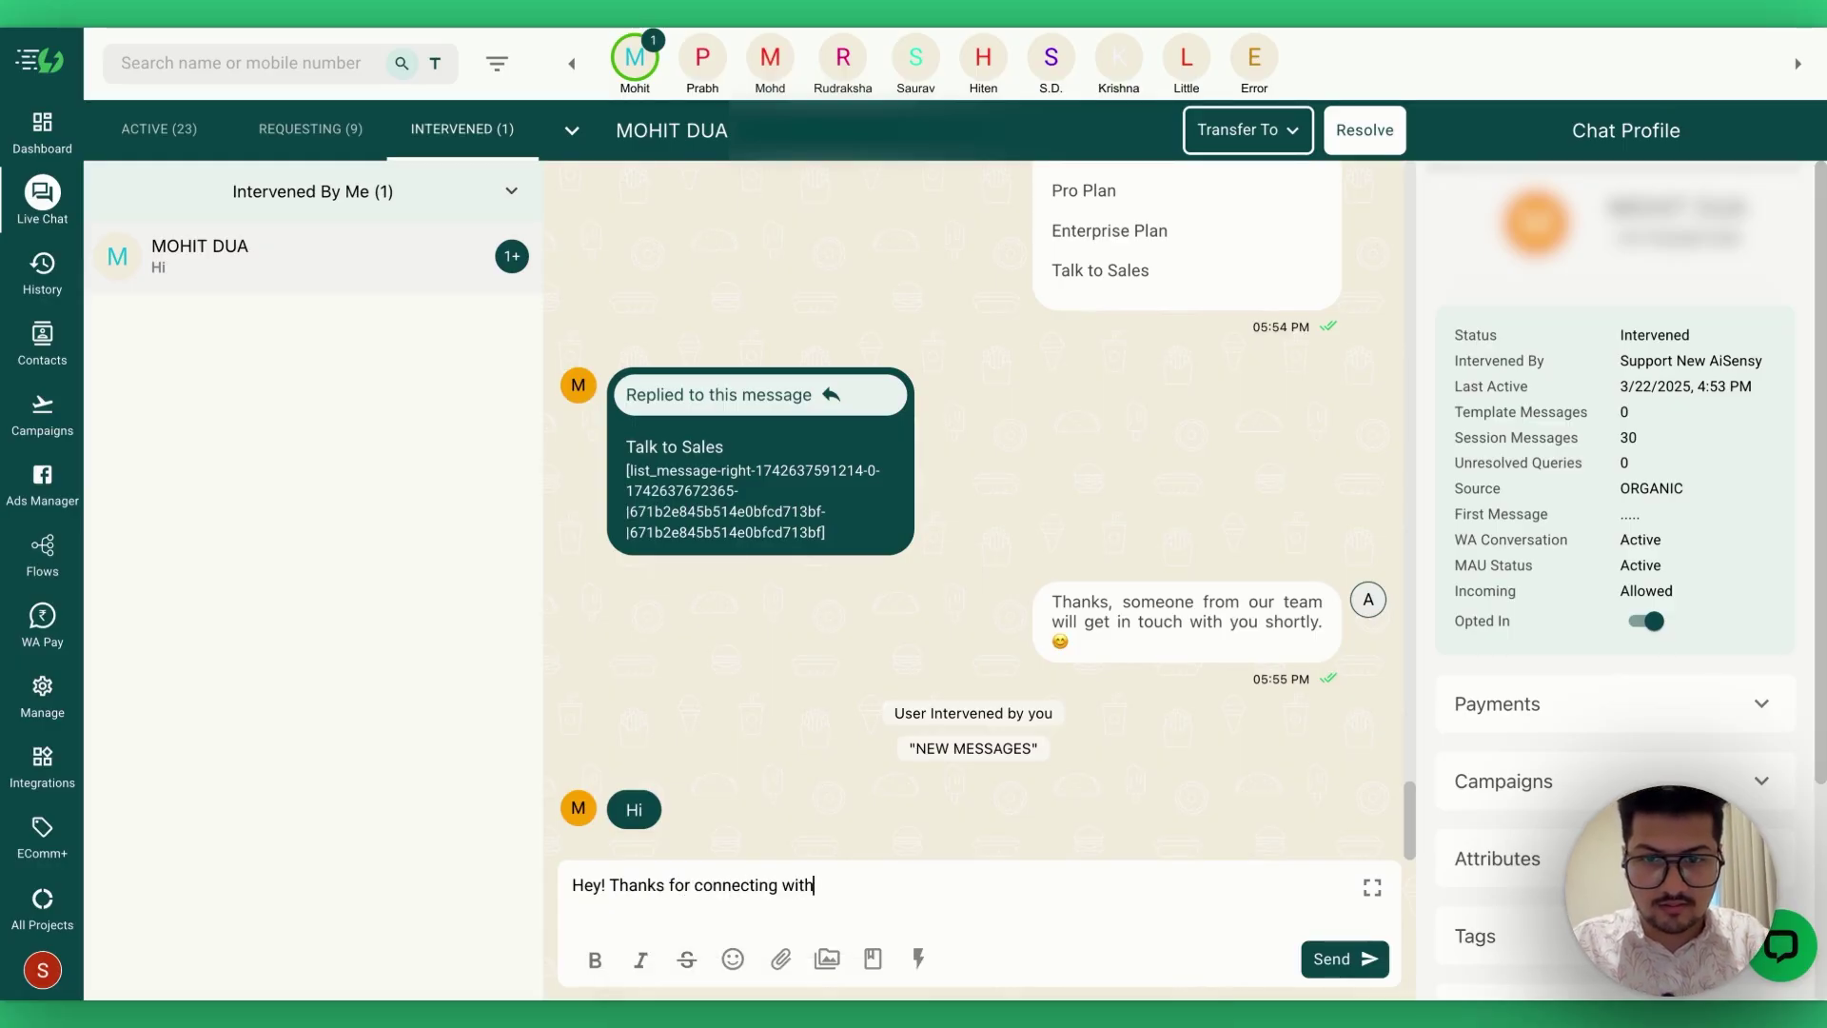
{"action": "type", "text": " us. How can W"}
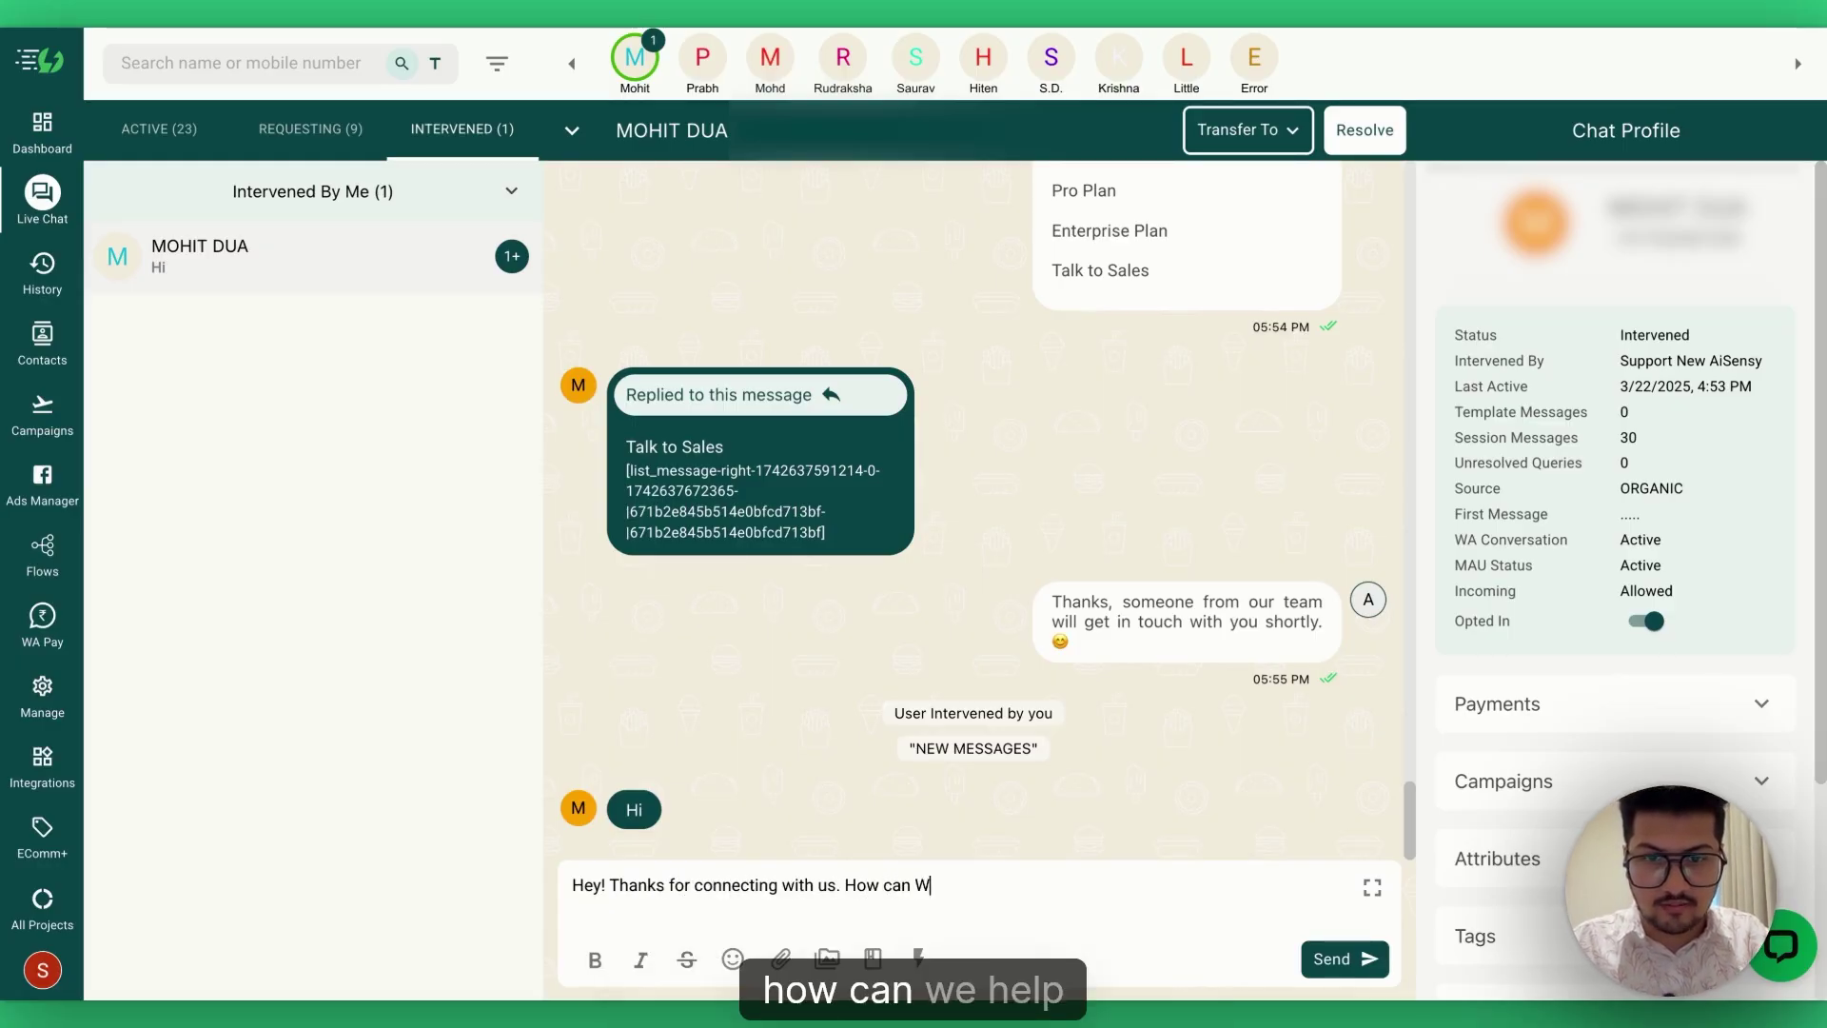
{"action": "key", "text": "BackSpace"}
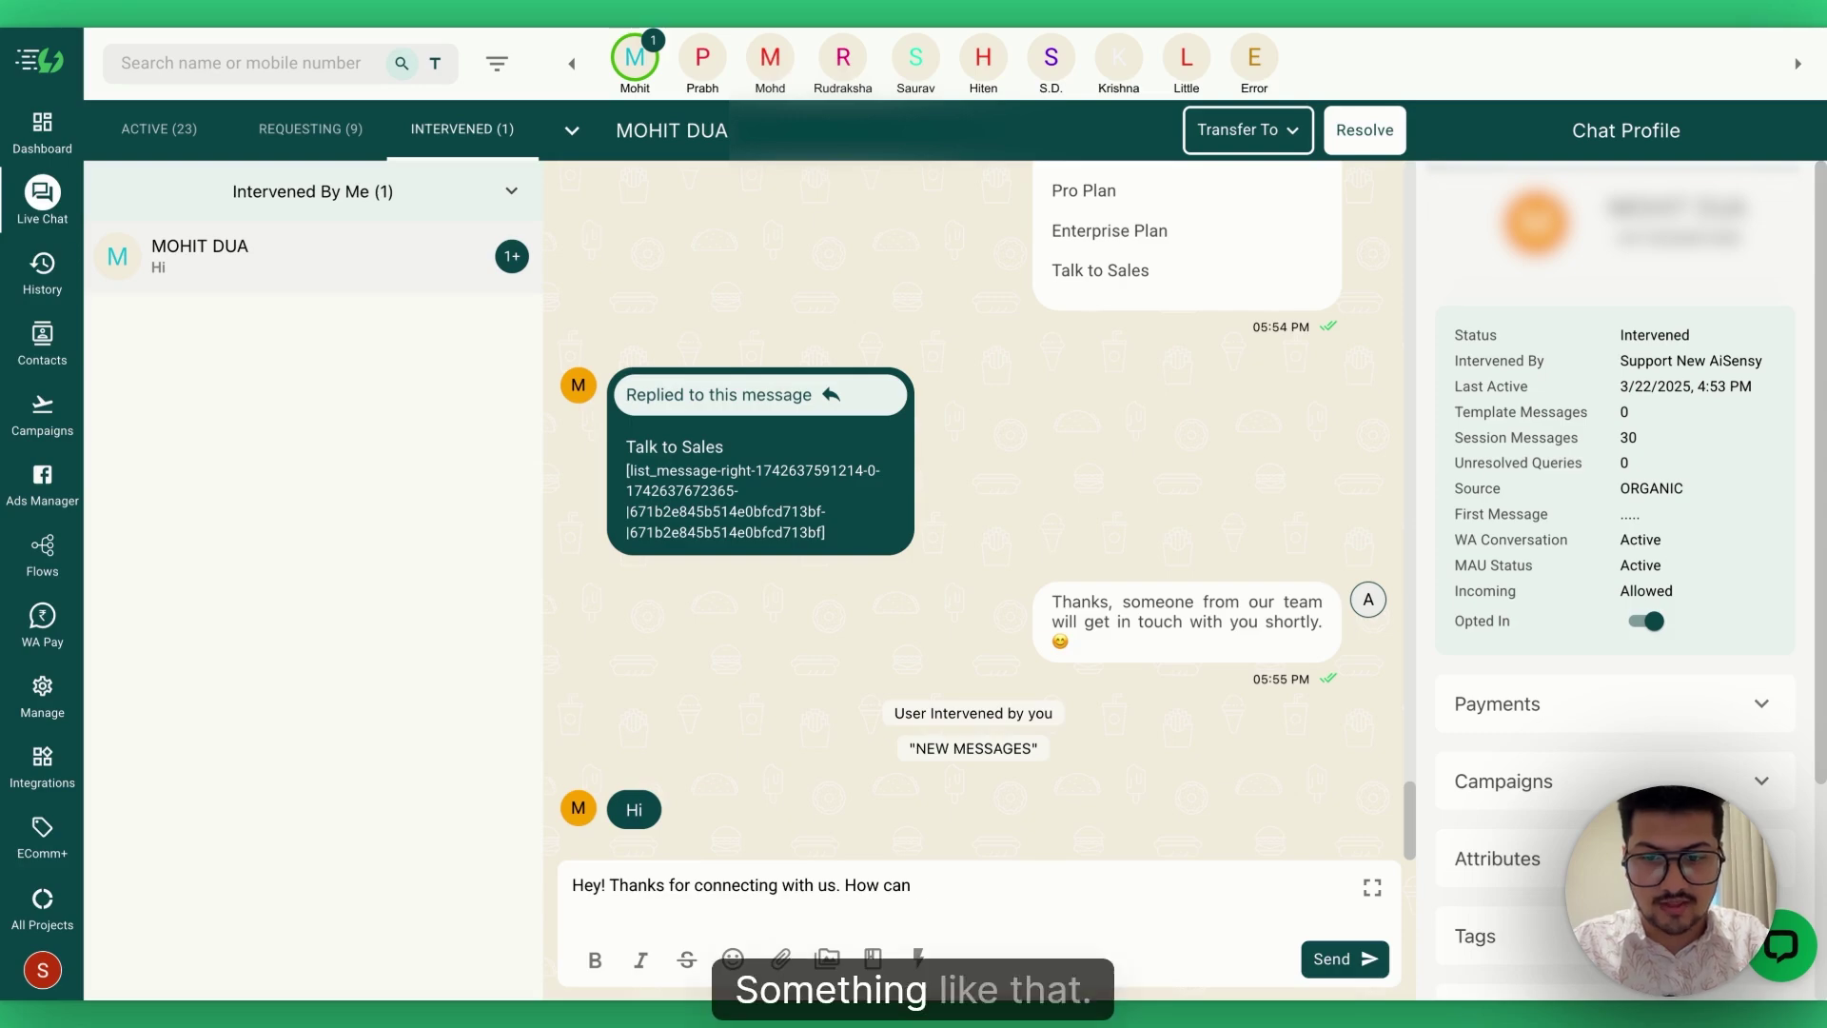
{"action": "type", "text": "weh"}
{"action": "key", "text": "BackSpace"}
{"action": "type", "text": "help?"}
{"action": "key", "text": "shift+Return"}
{"action": "left_click", "coordinate": [1337, 959]}
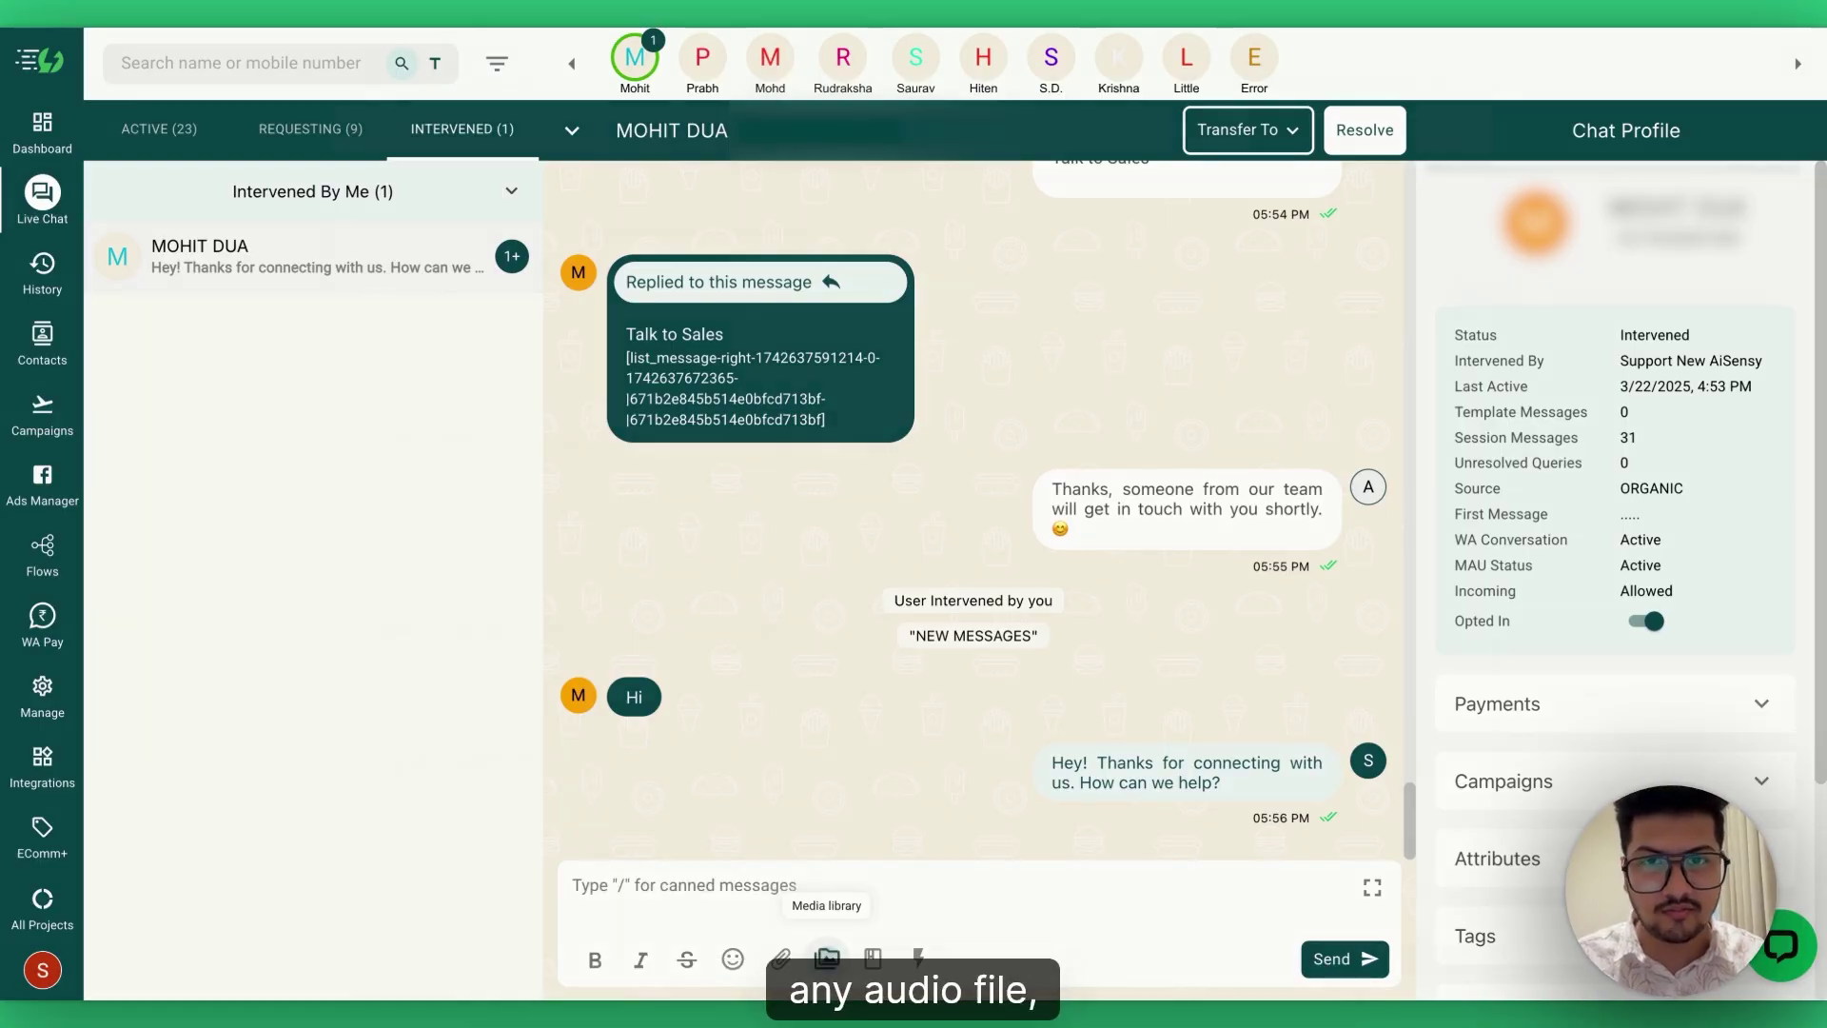
{"action": "left_click", "coordinate": [827, 958]}
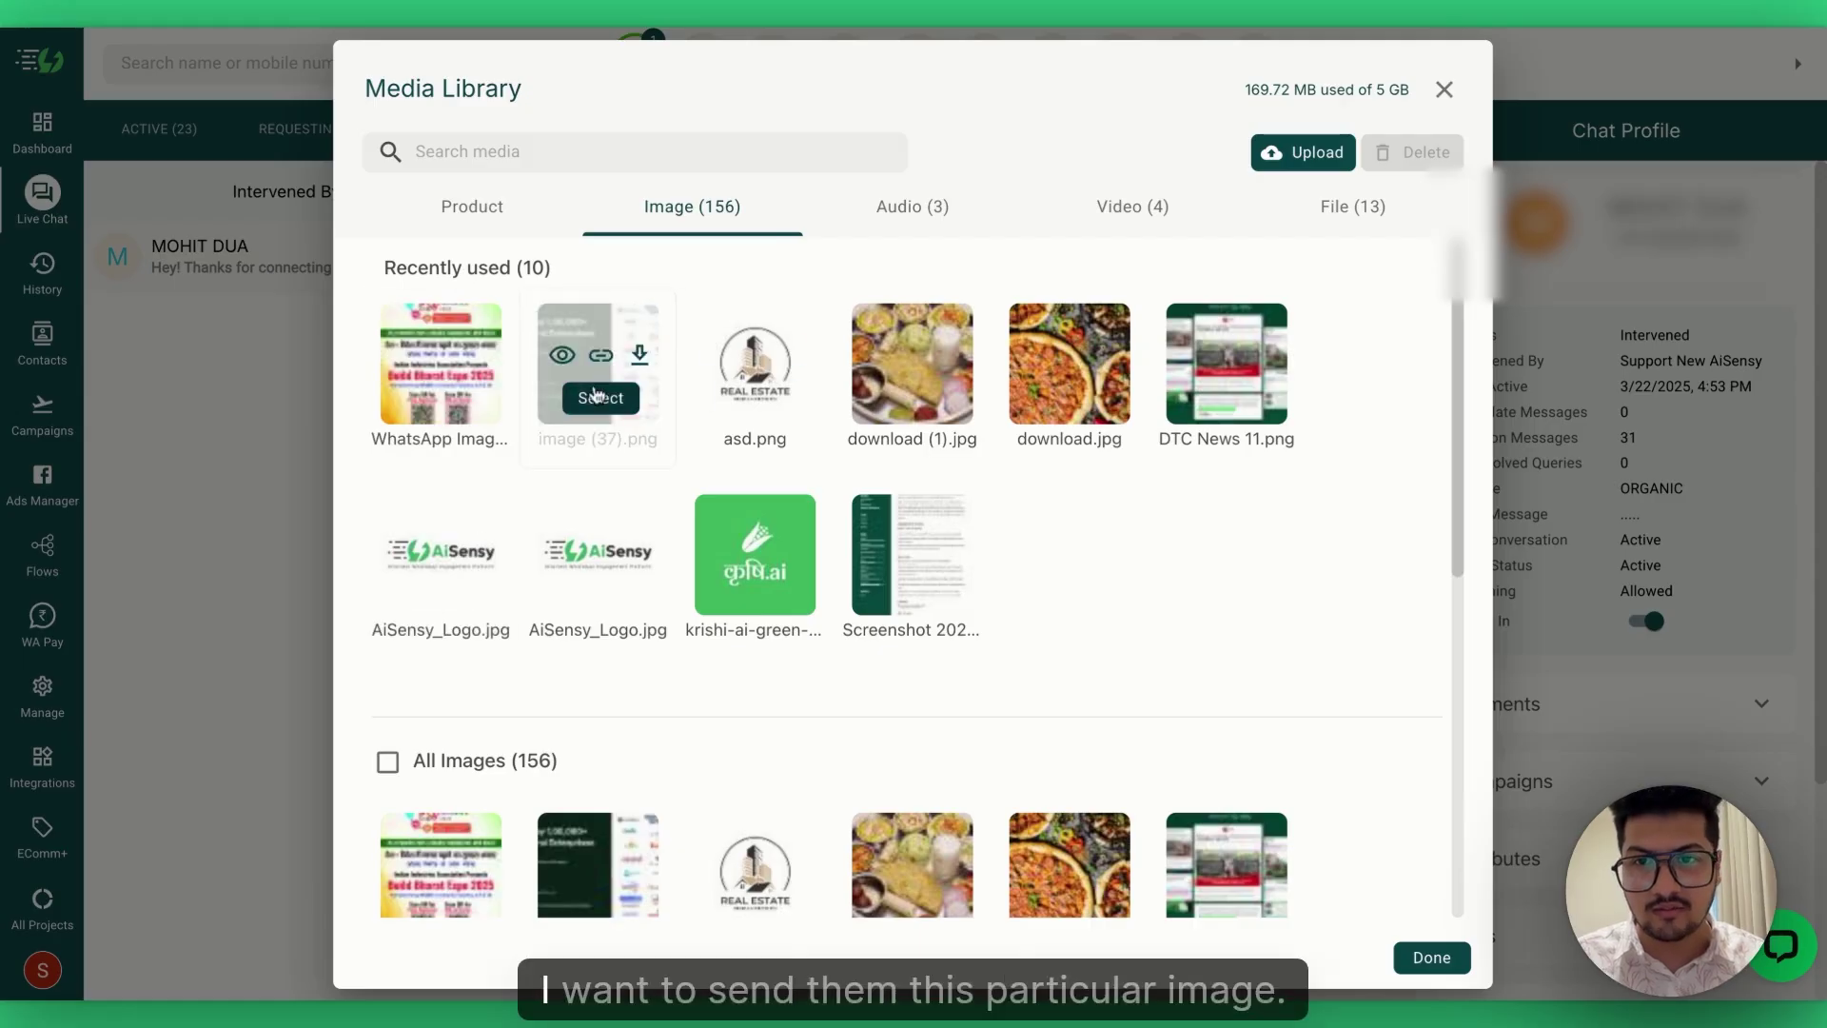
Step: Send image (37).png with the caption 'Hey please refer this!'
{"action": "left_click", "coordinate": [598, 398]}
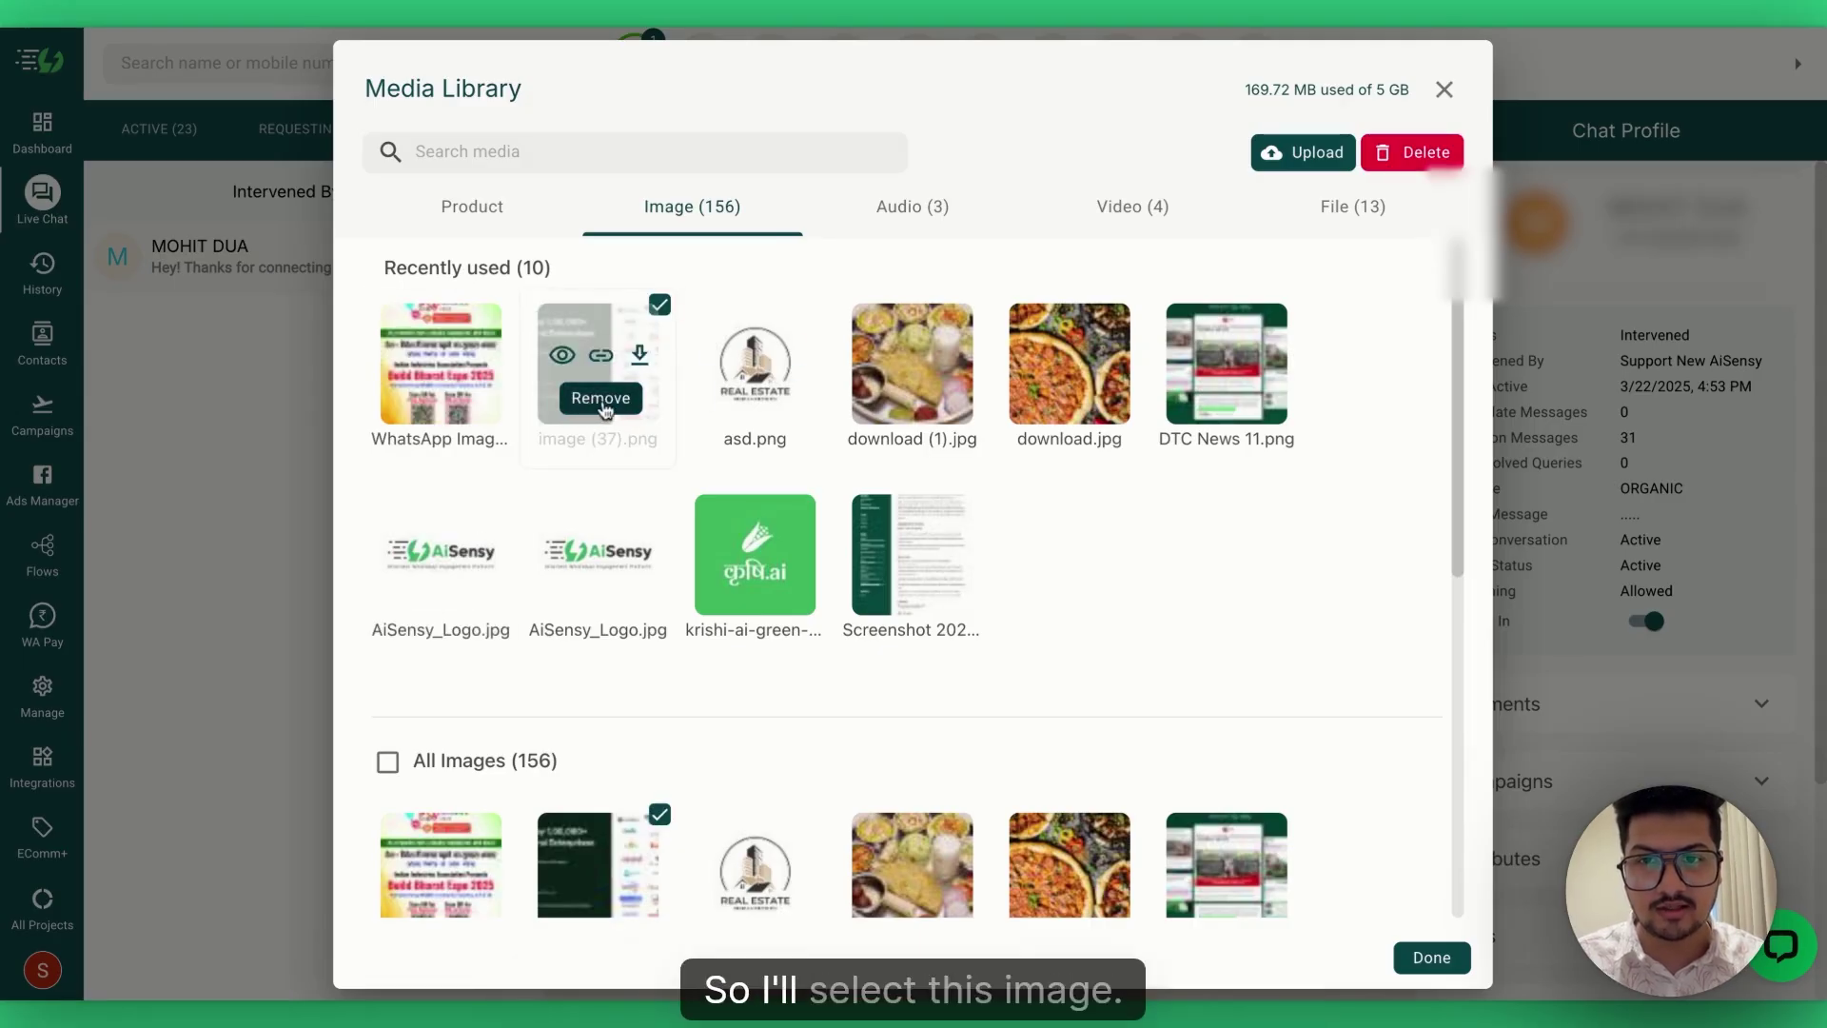
{"action": "left_click", "coordinate": [1431, 957]}
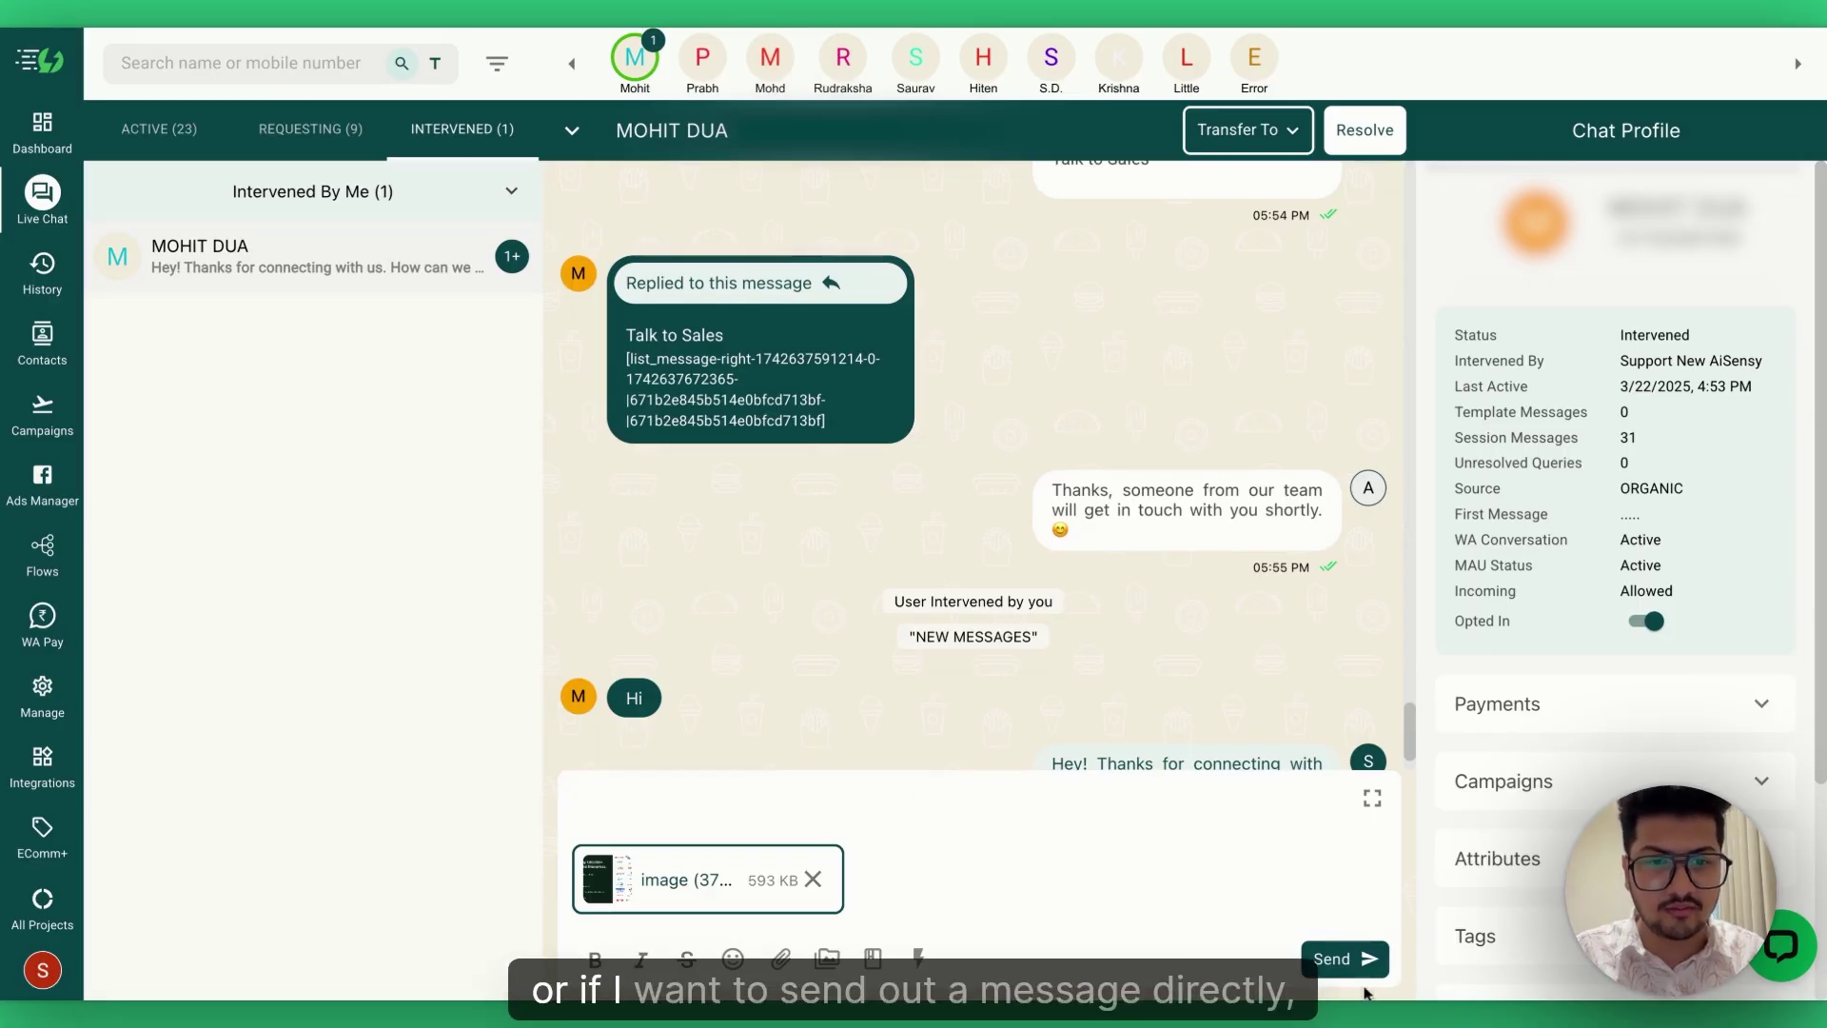
{"action": "scroll", "coordinate": [705, 763], "scroll_direction": "down", "scroll_amount": 1}
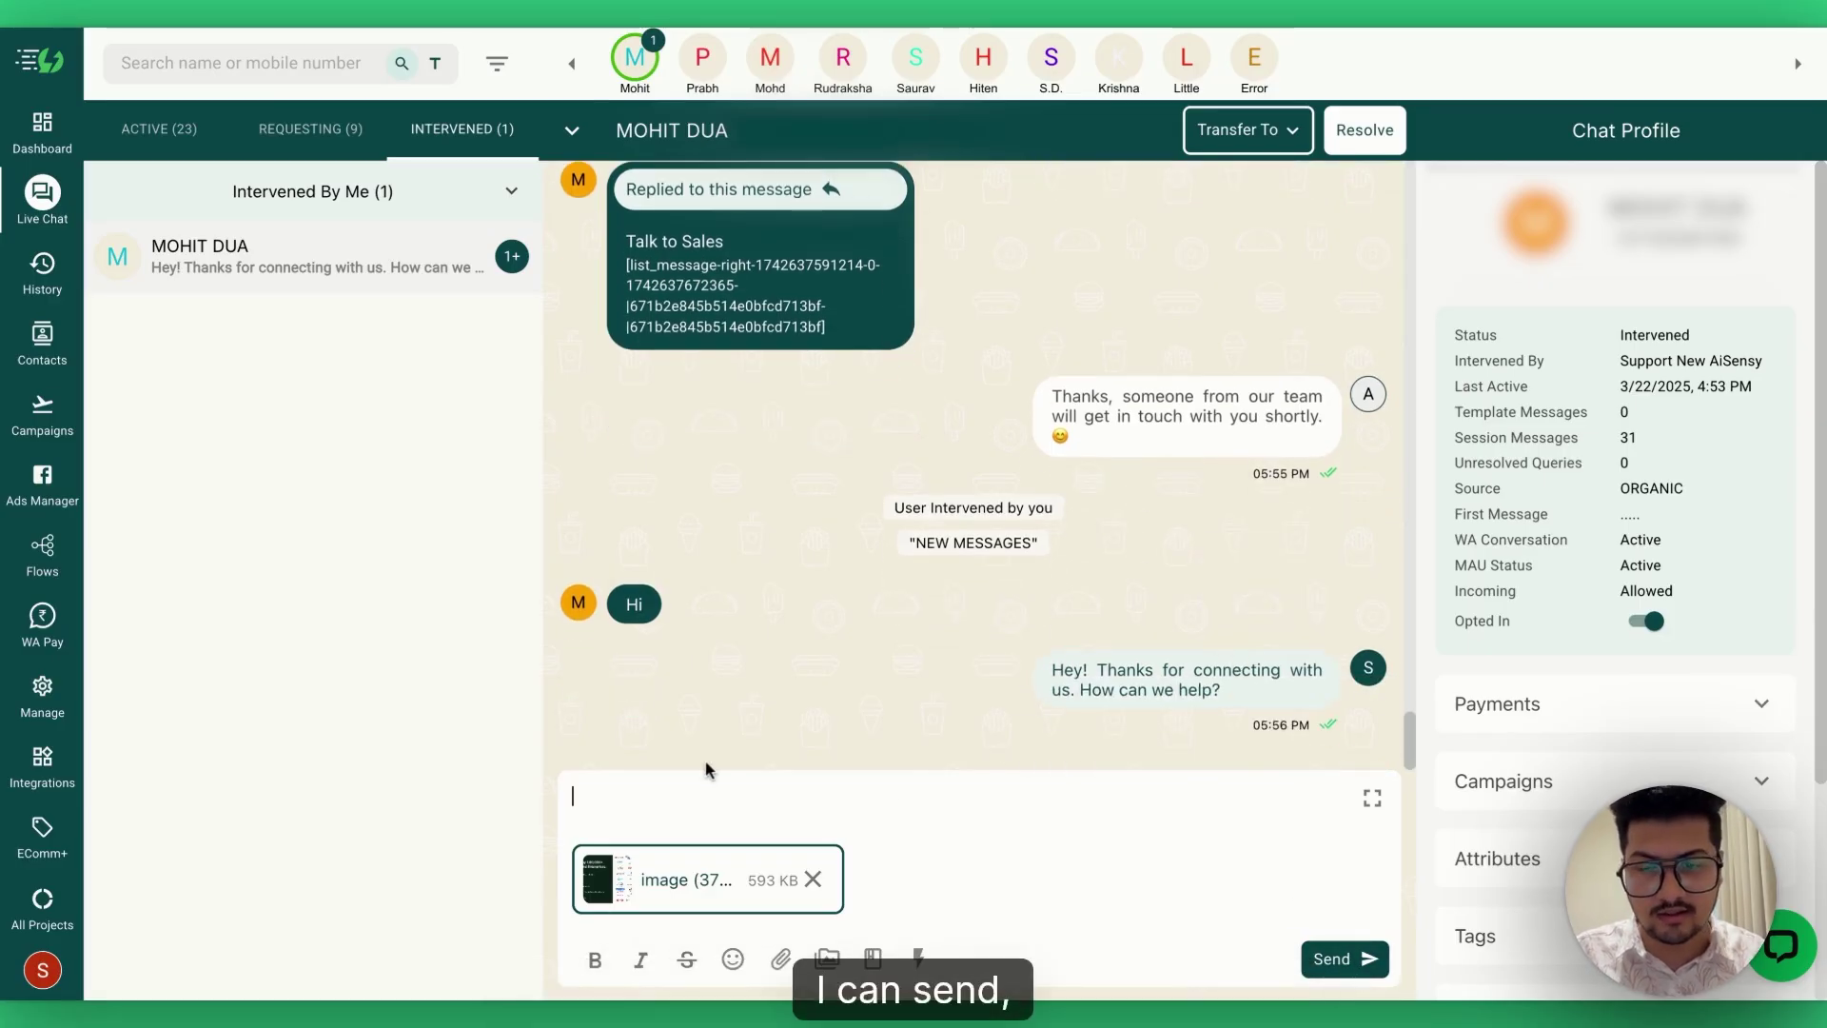
{"action": "left_click", "coordinate": [671, 813]}
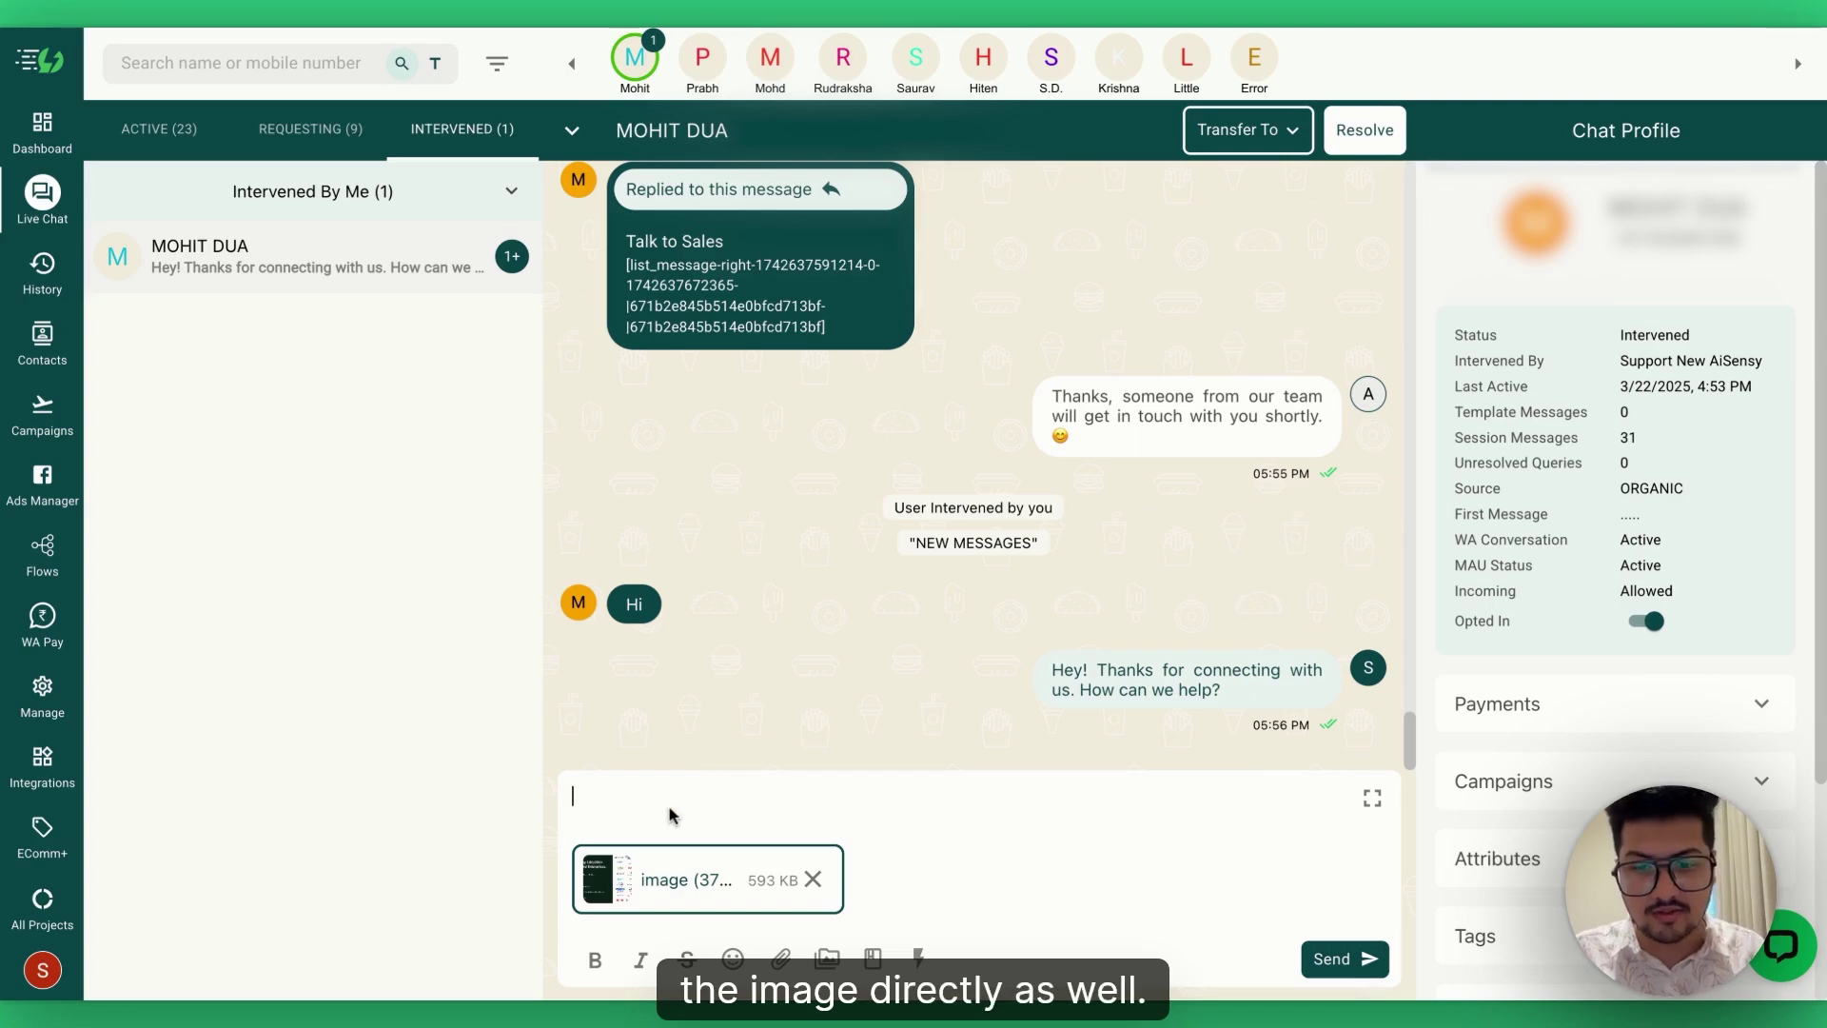
{"action": "type", "text": "Hey please refer tg"}
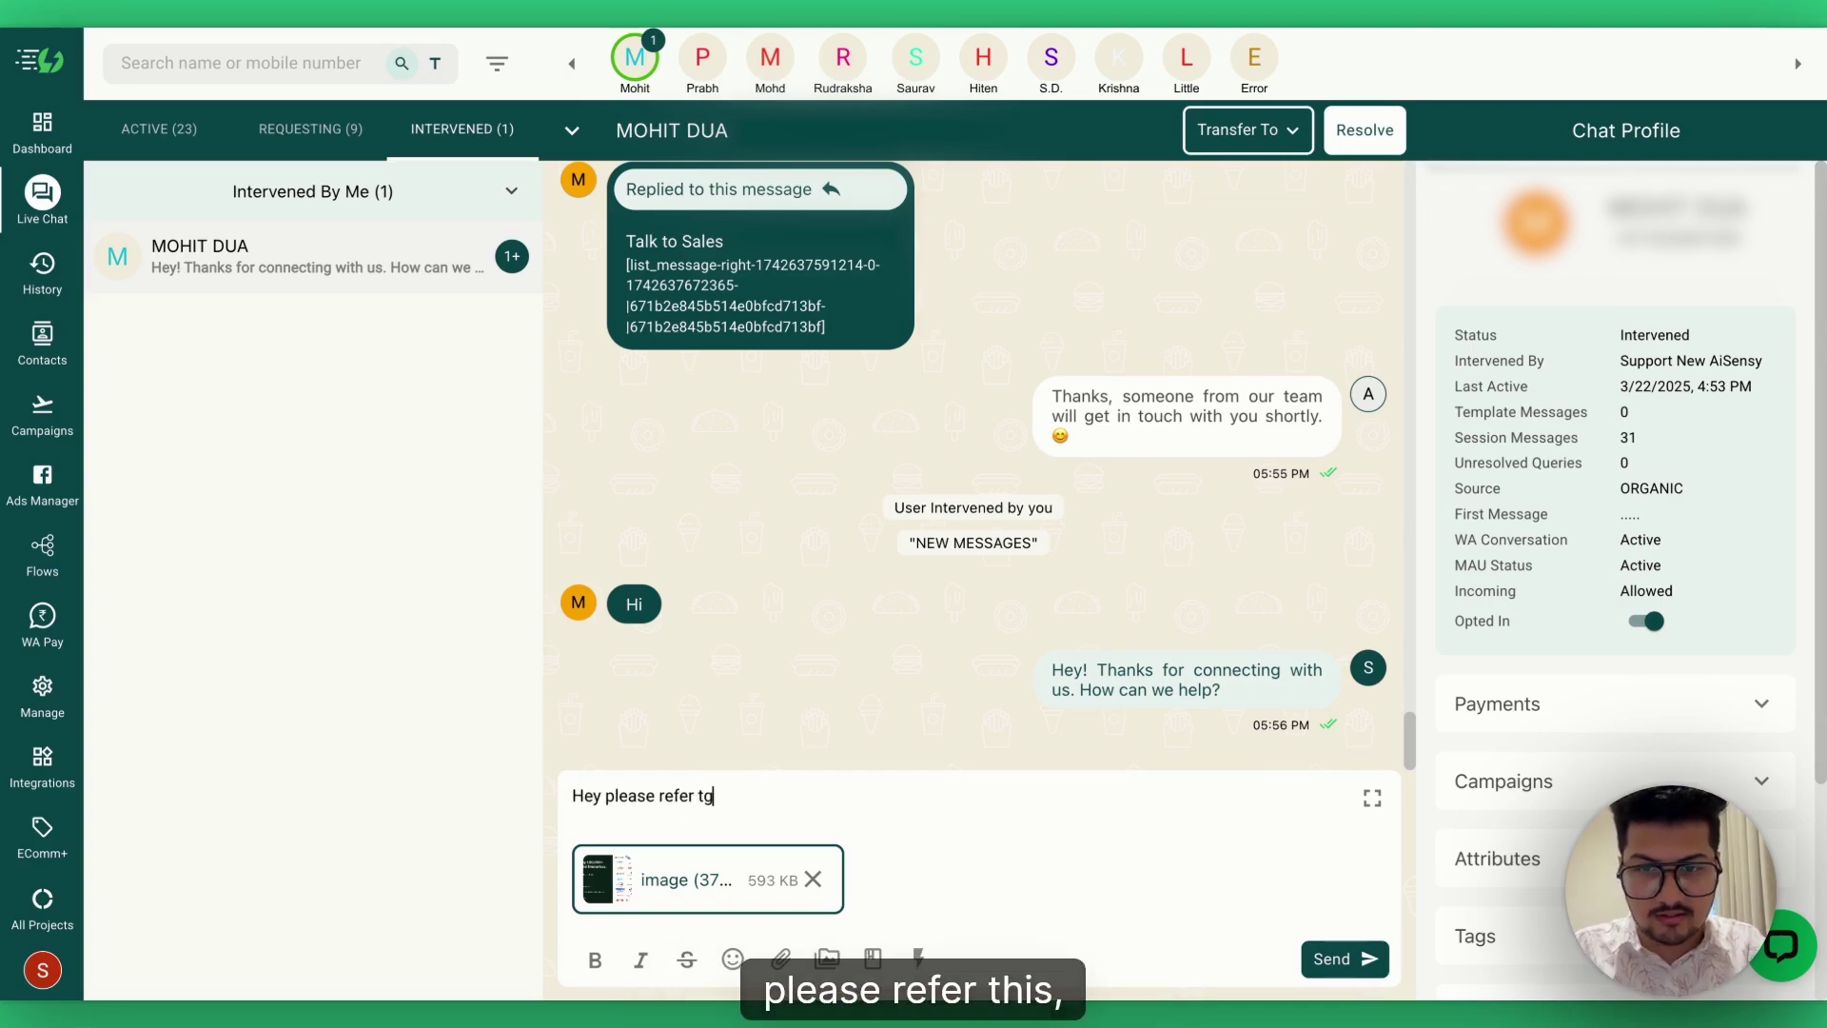
{"action": "key", "text": "BackSpace"}
{"action": "type", "text": "his!"}
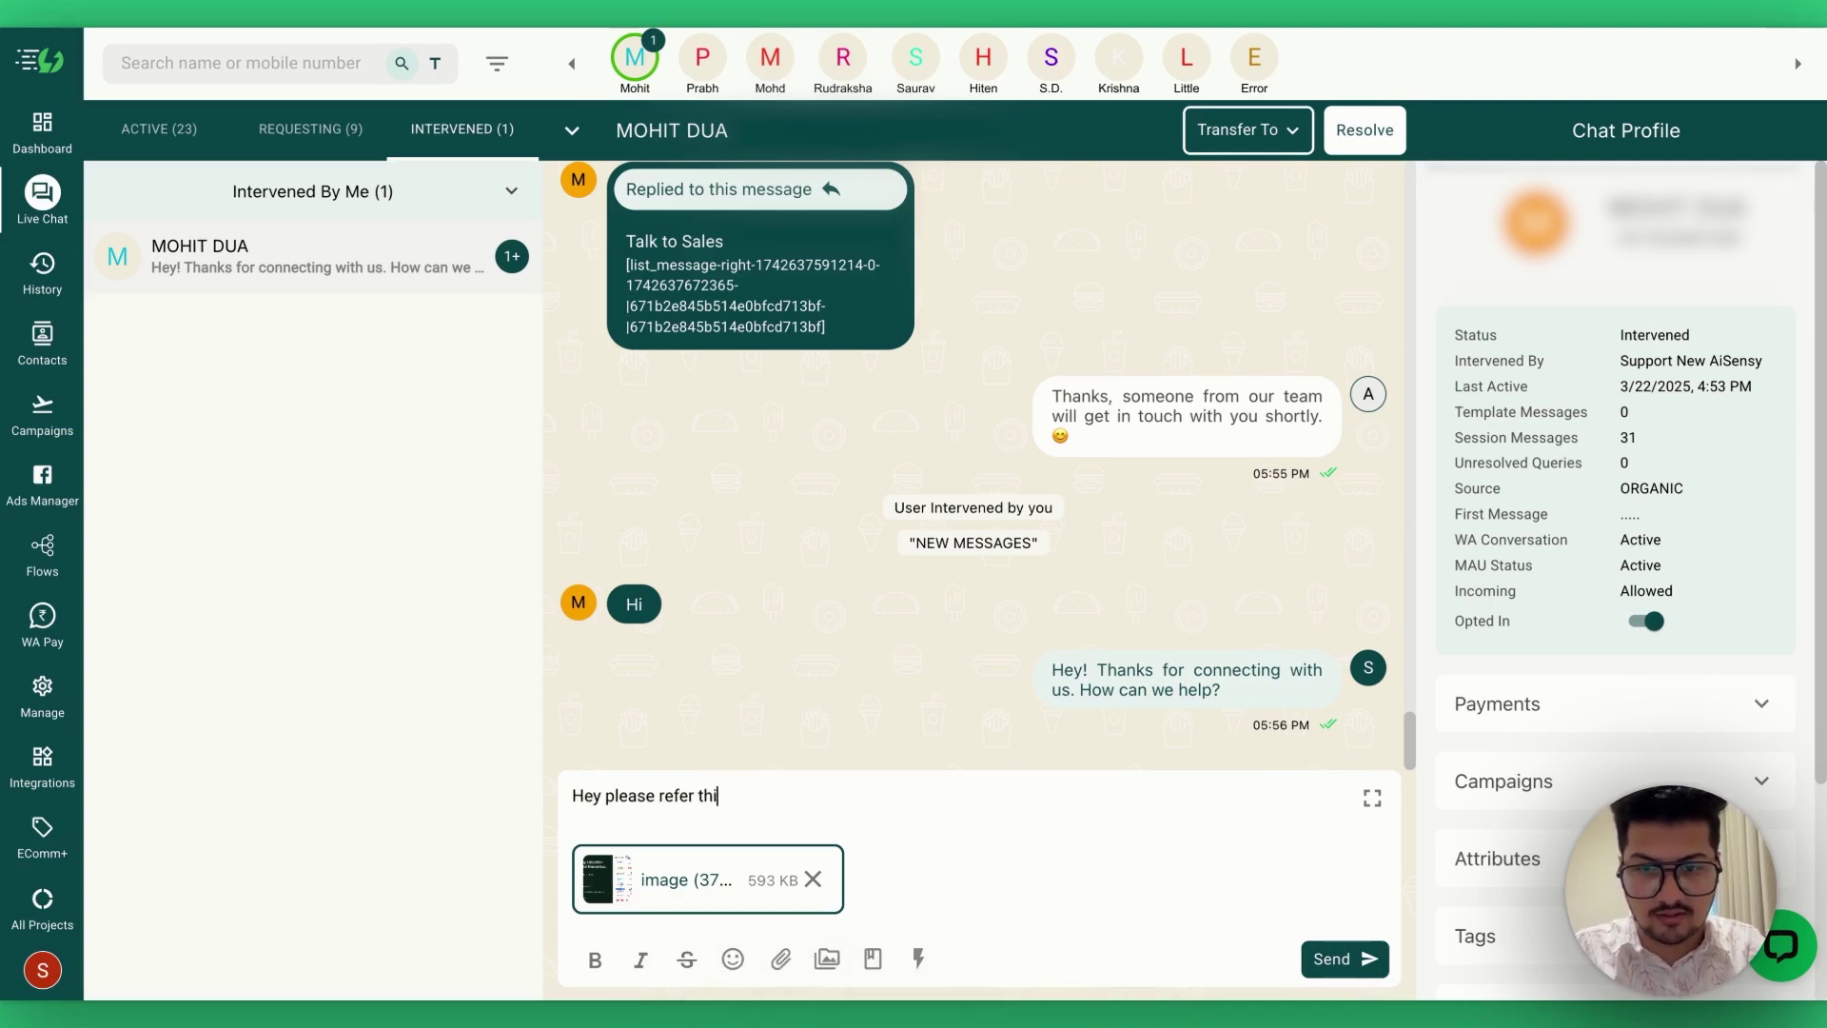
{"action": "left_click", "coordinate": [1361, 961]}
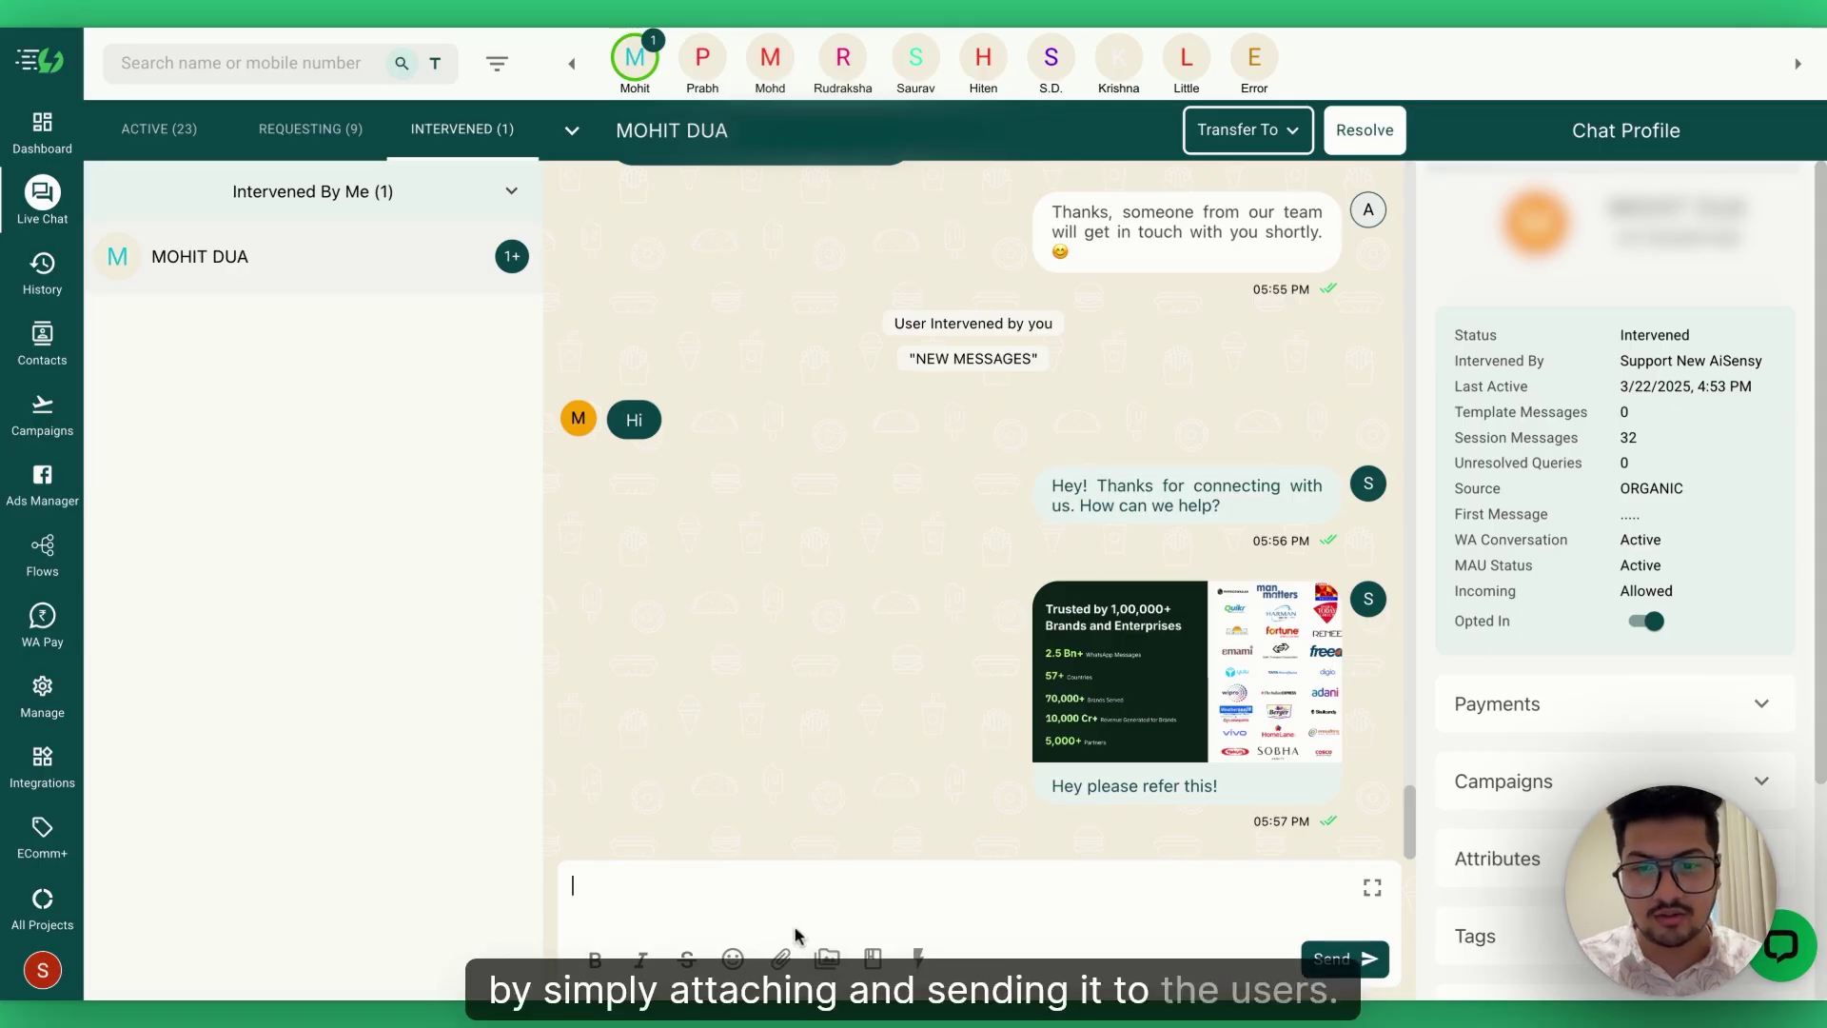
{"action": "left_click", "coordinate": [827, 957]}
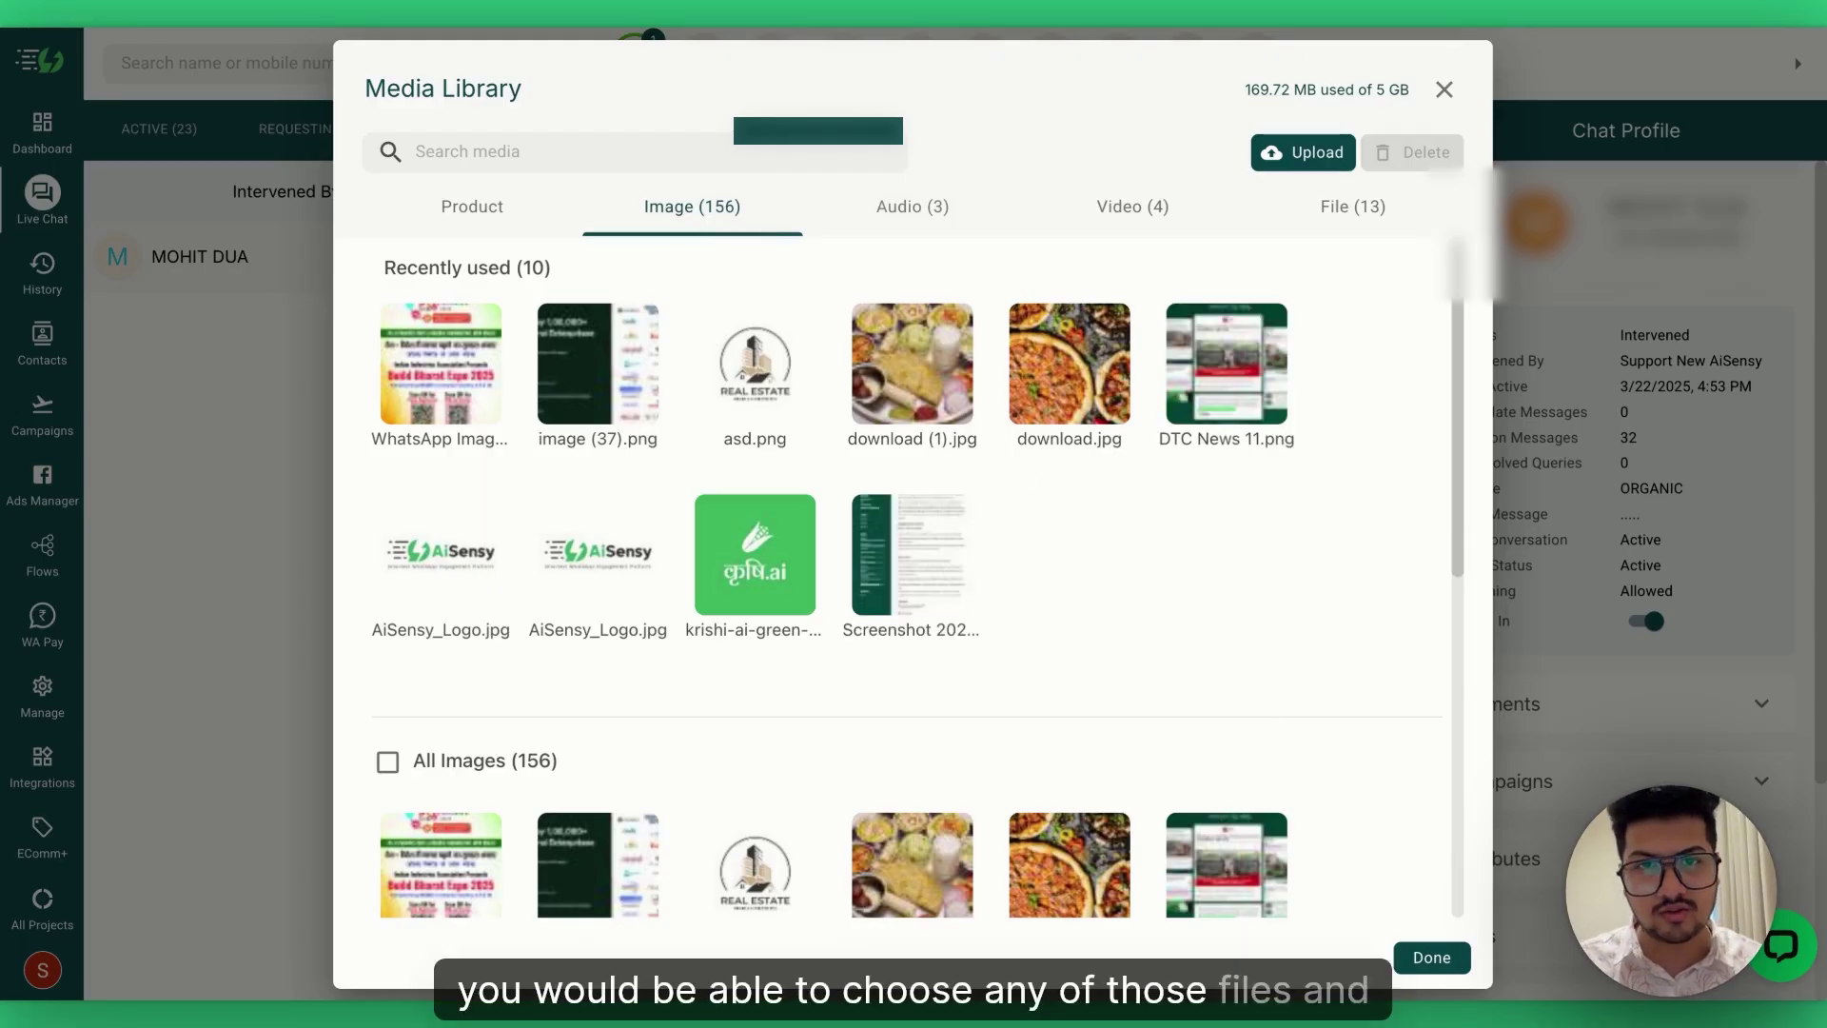
{"action": "left_click", "coordinate": [1443, 90]}
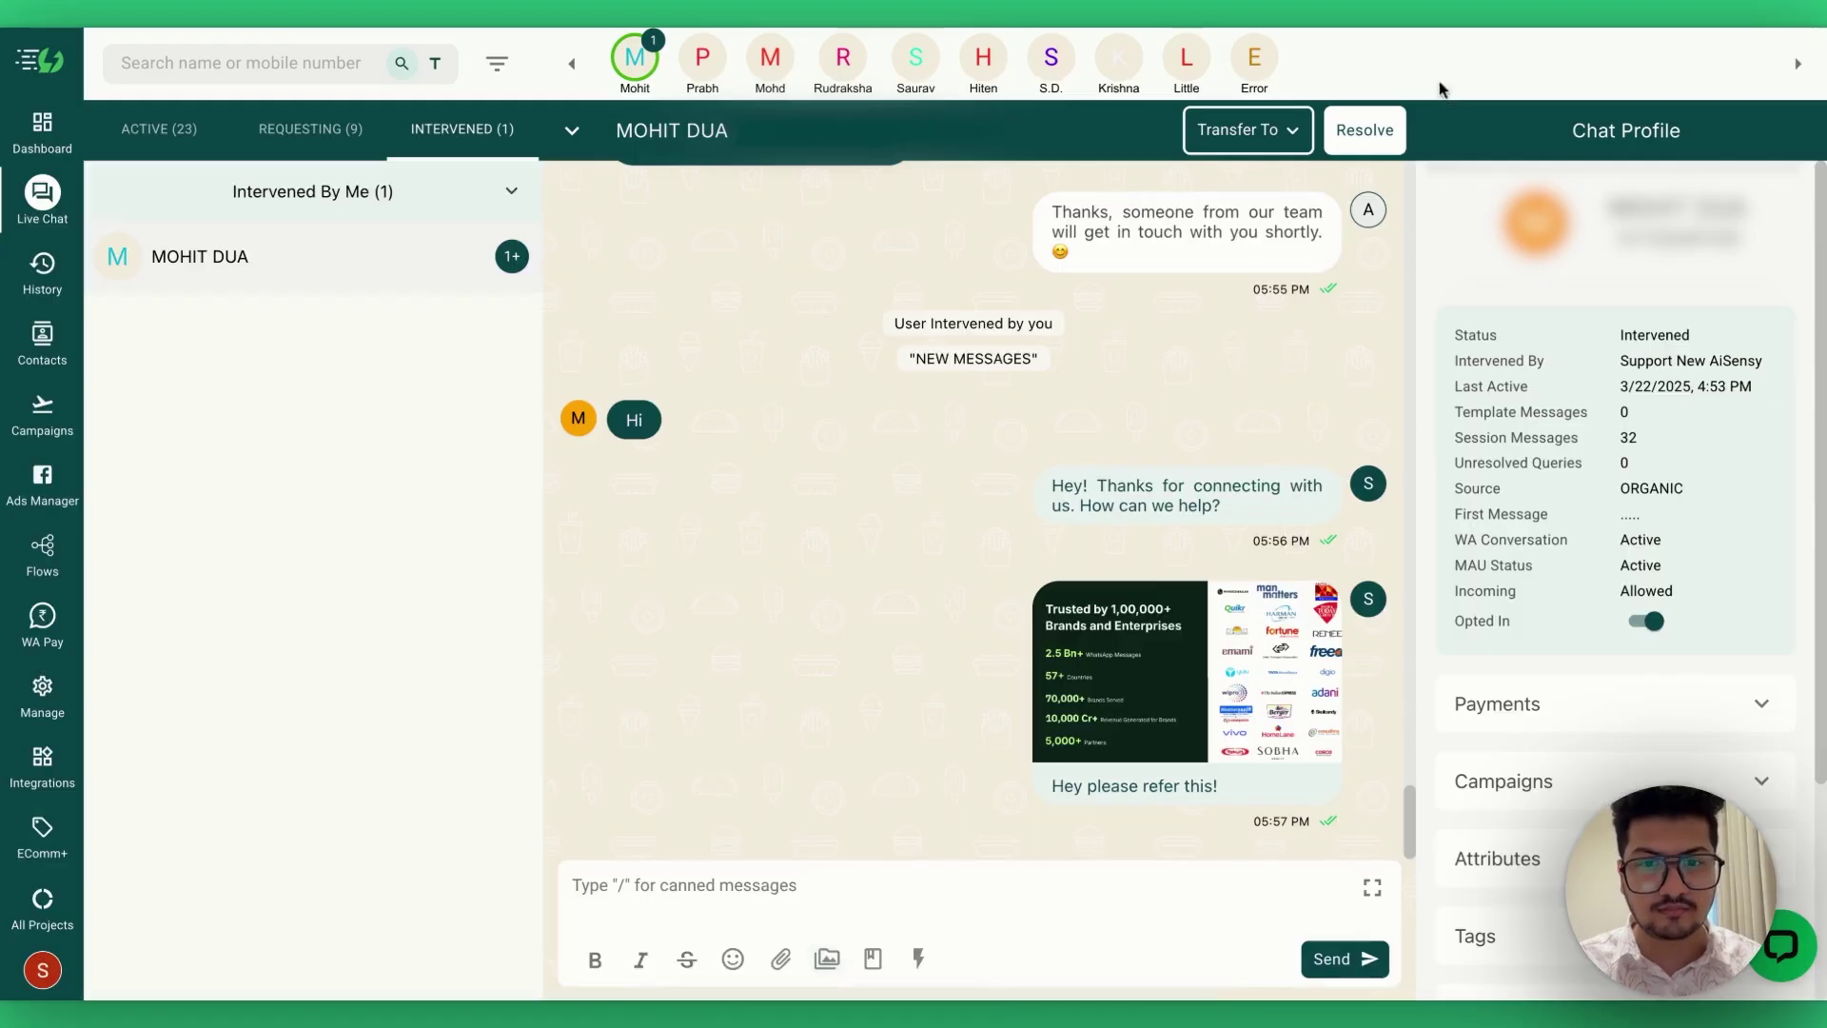
{"action": "left_click", "coordinate": [782, 961]}
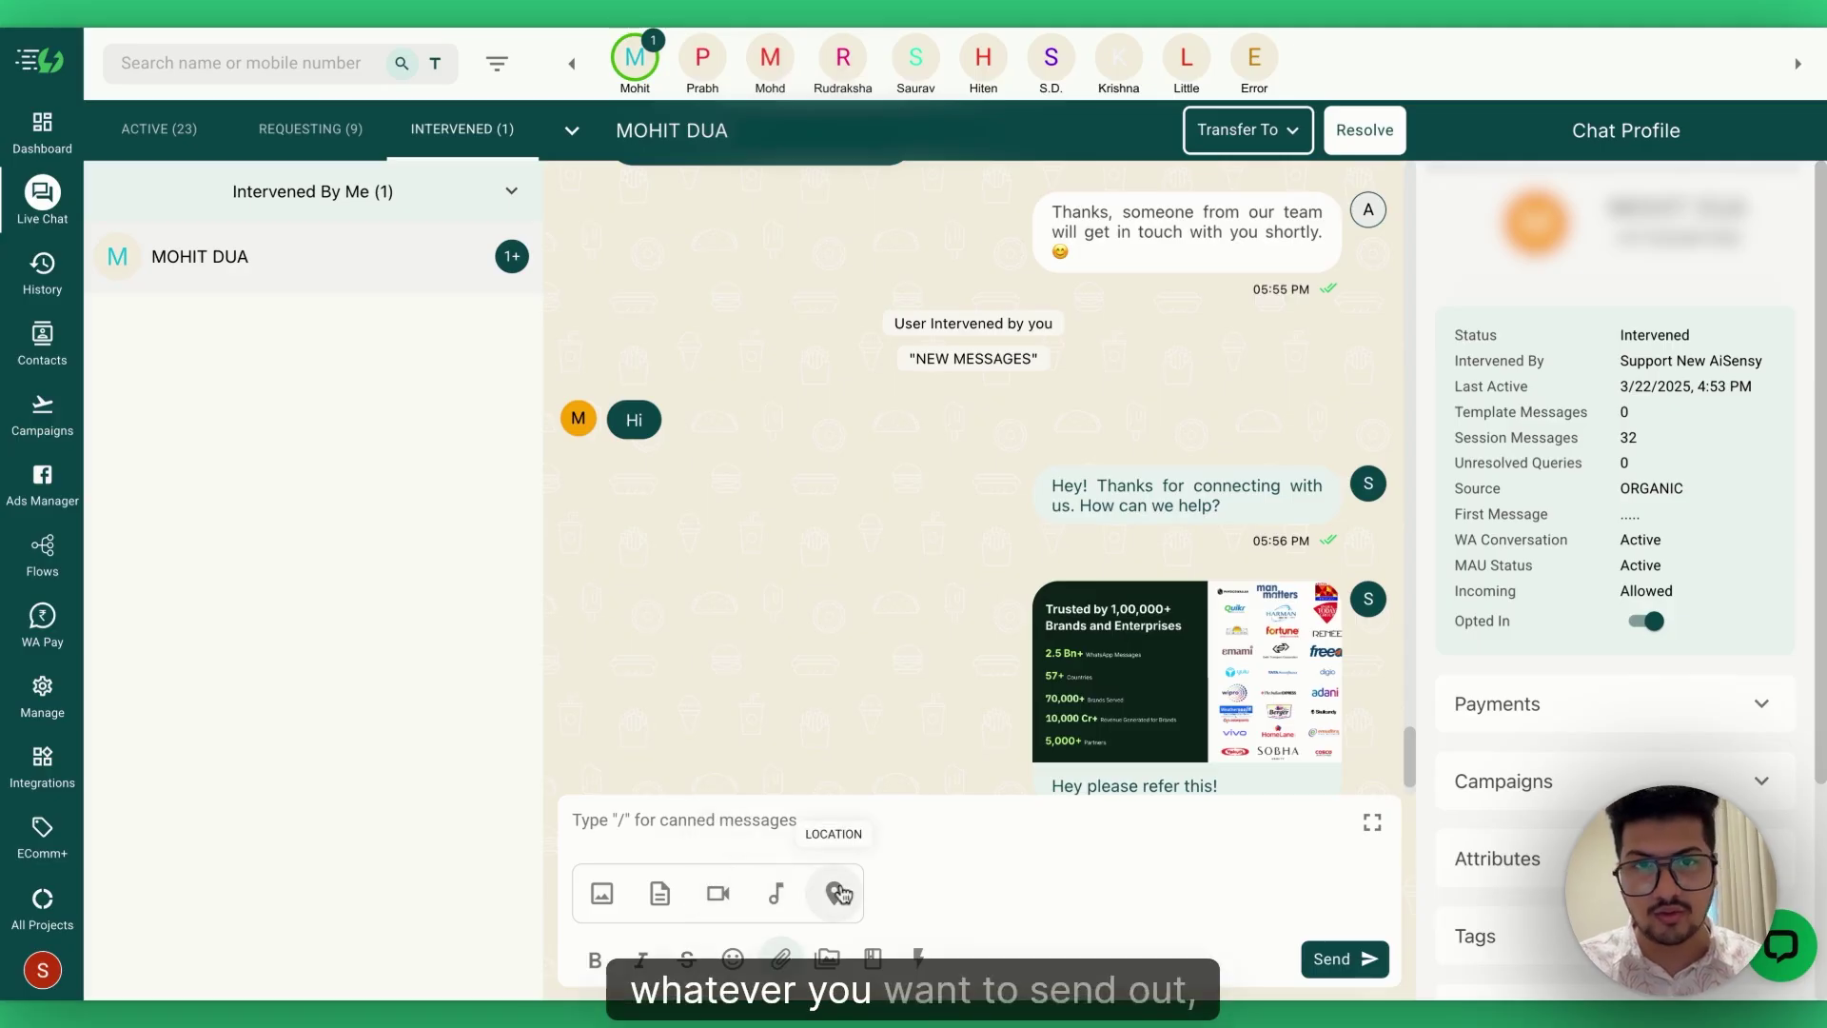
{"action": "left_click", "coordinate": [778, 961]}
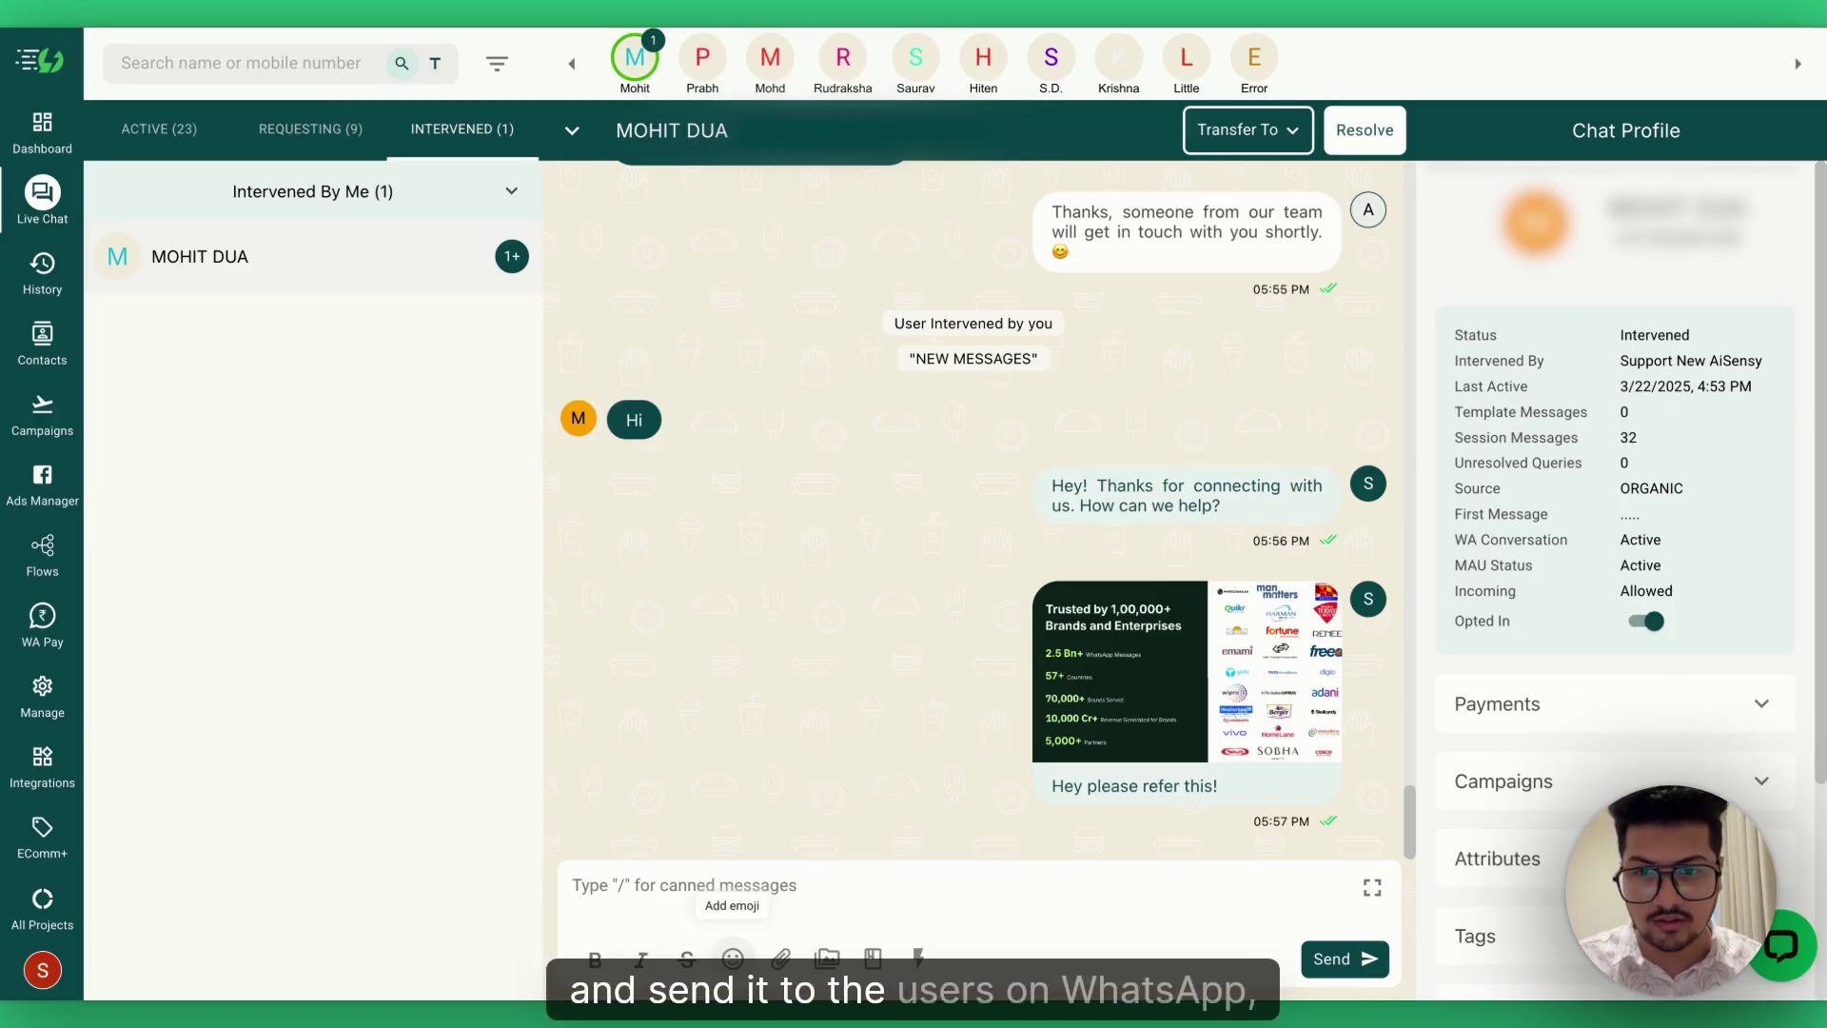
{"action": "left_click", "coordinate": [733, 956]}
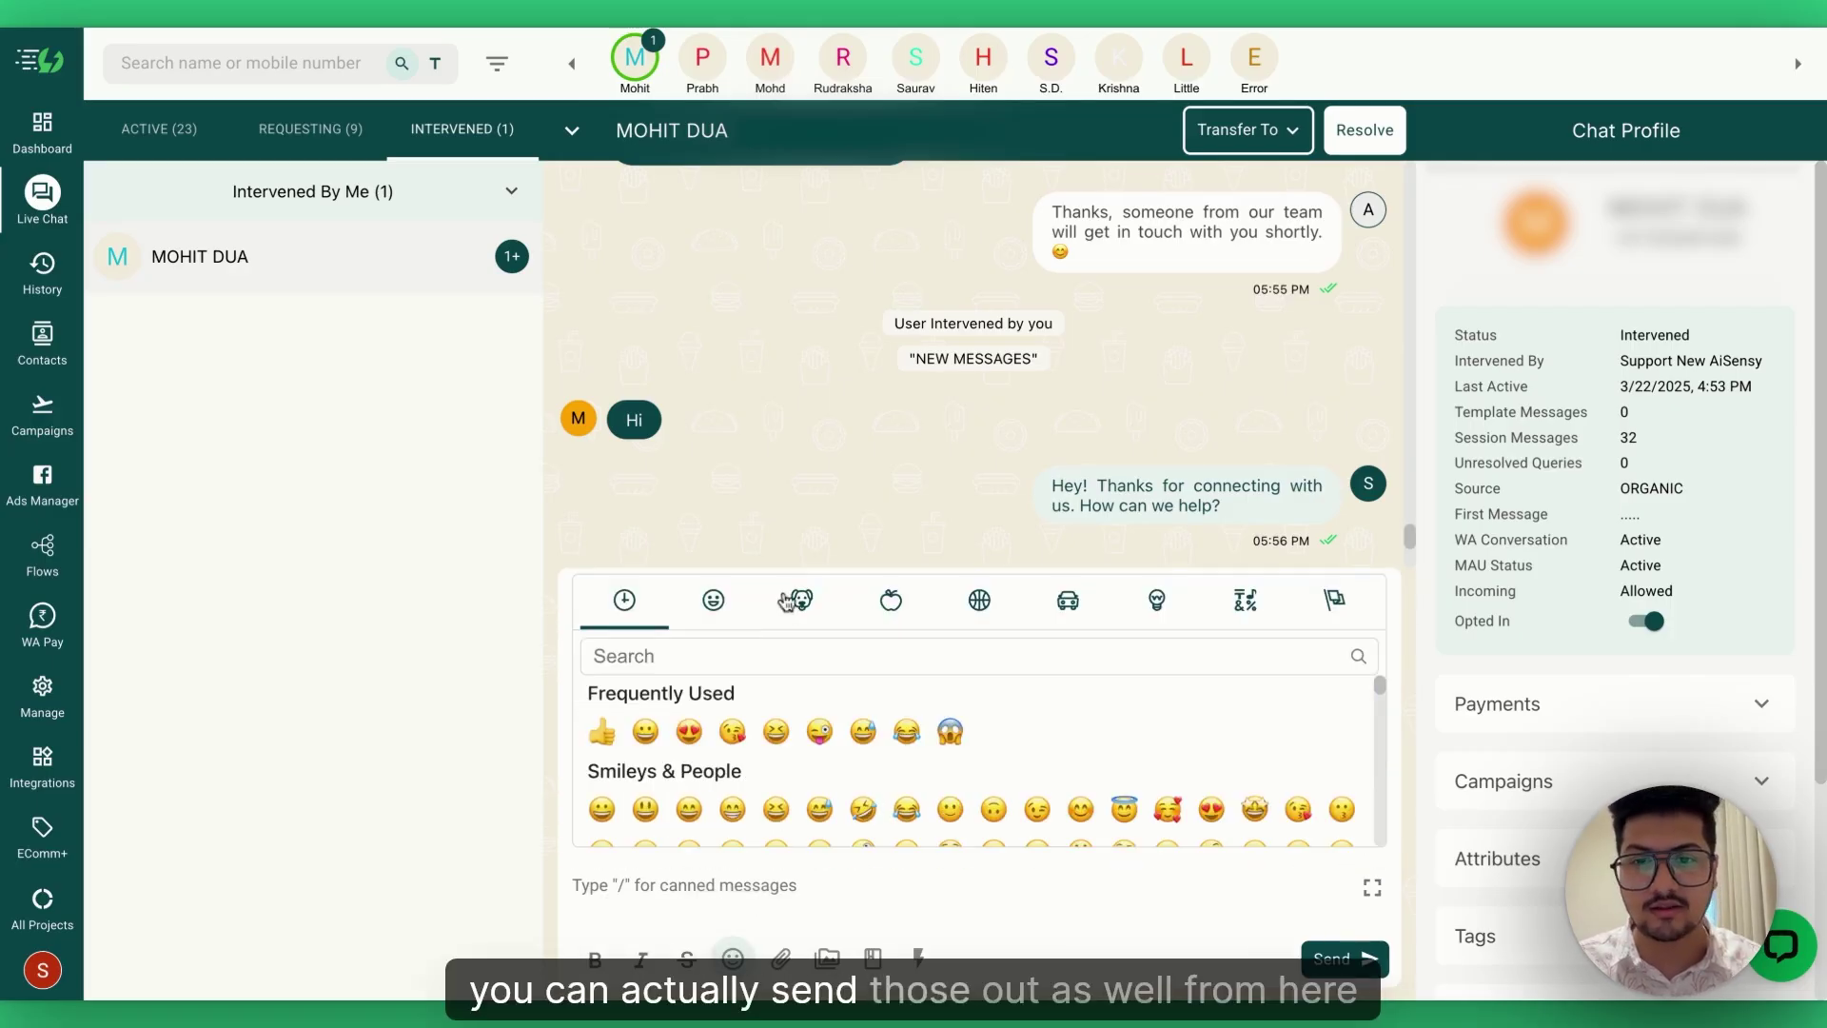
{"action": "left_click", "coordinate": [734, 962]}
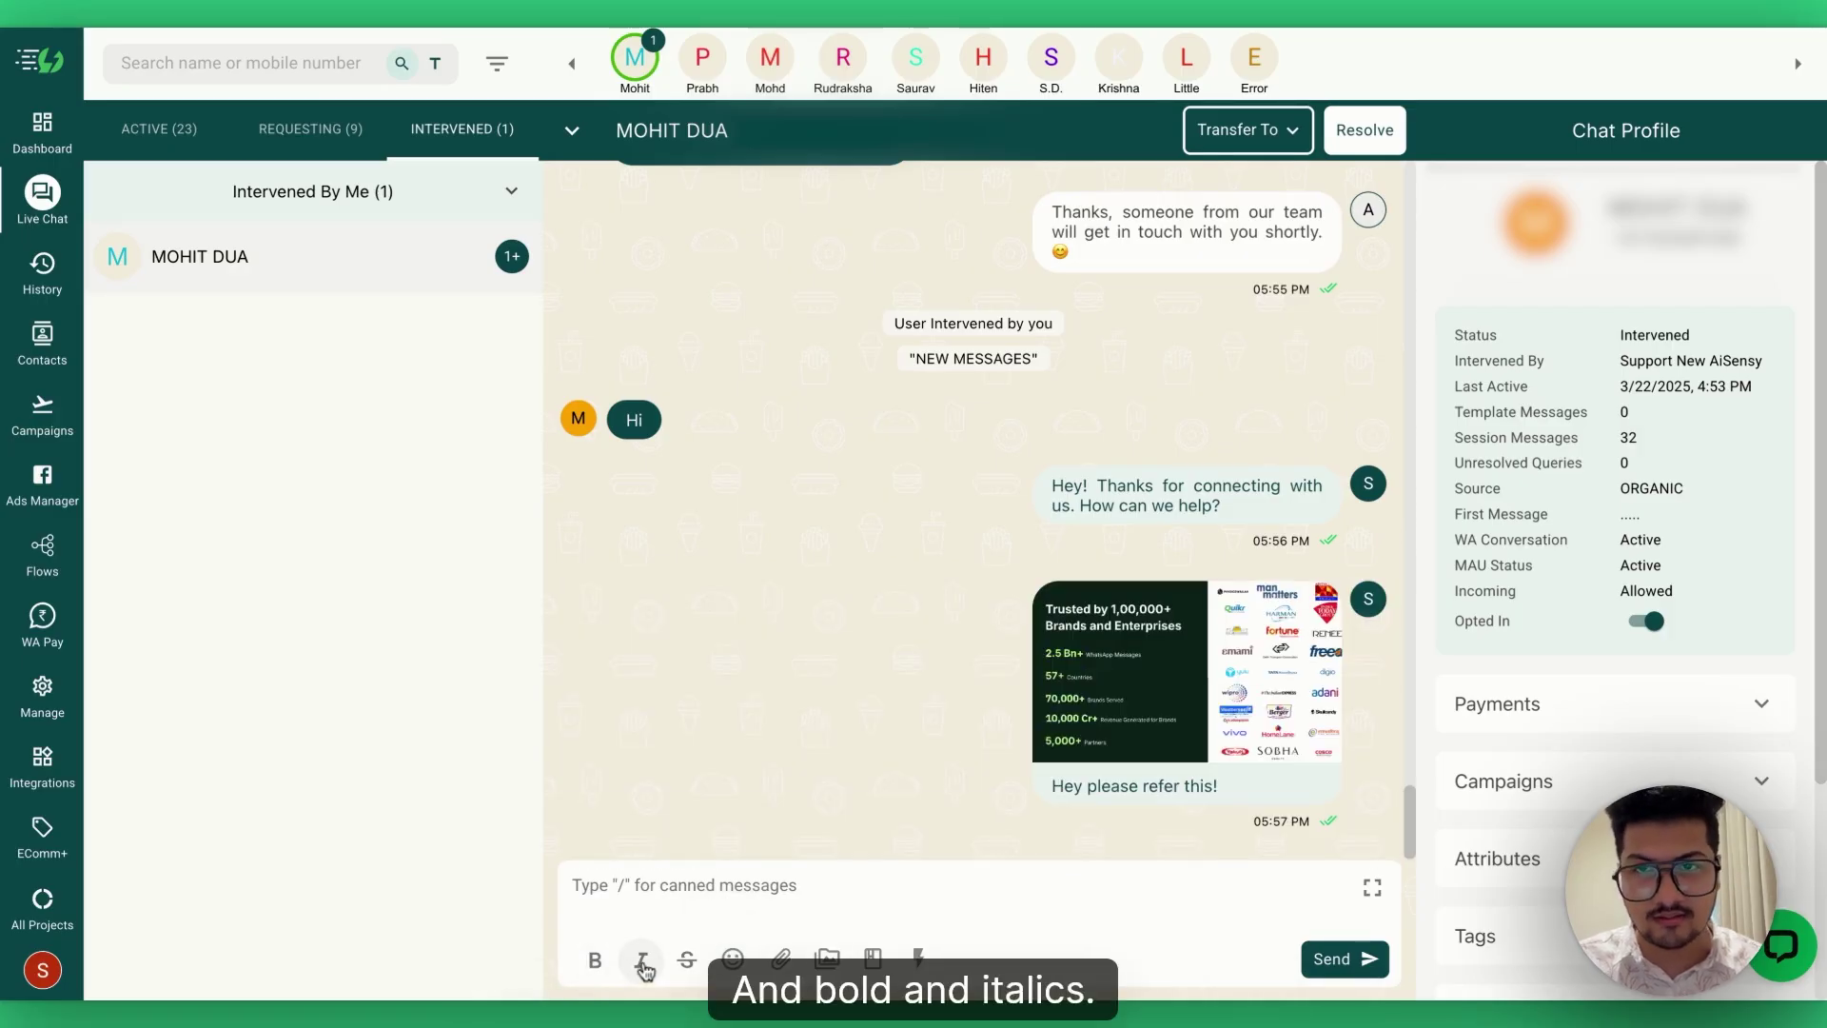
Step: Send 'Hey - AiSensy' with Hey in bold and AiSensy in italics
{"action": "left_click", "coordinate": [624, 879]}
{"action": "type", "text": "Hey"}
{"action": "double_click", "coordinate": [599, 884]}
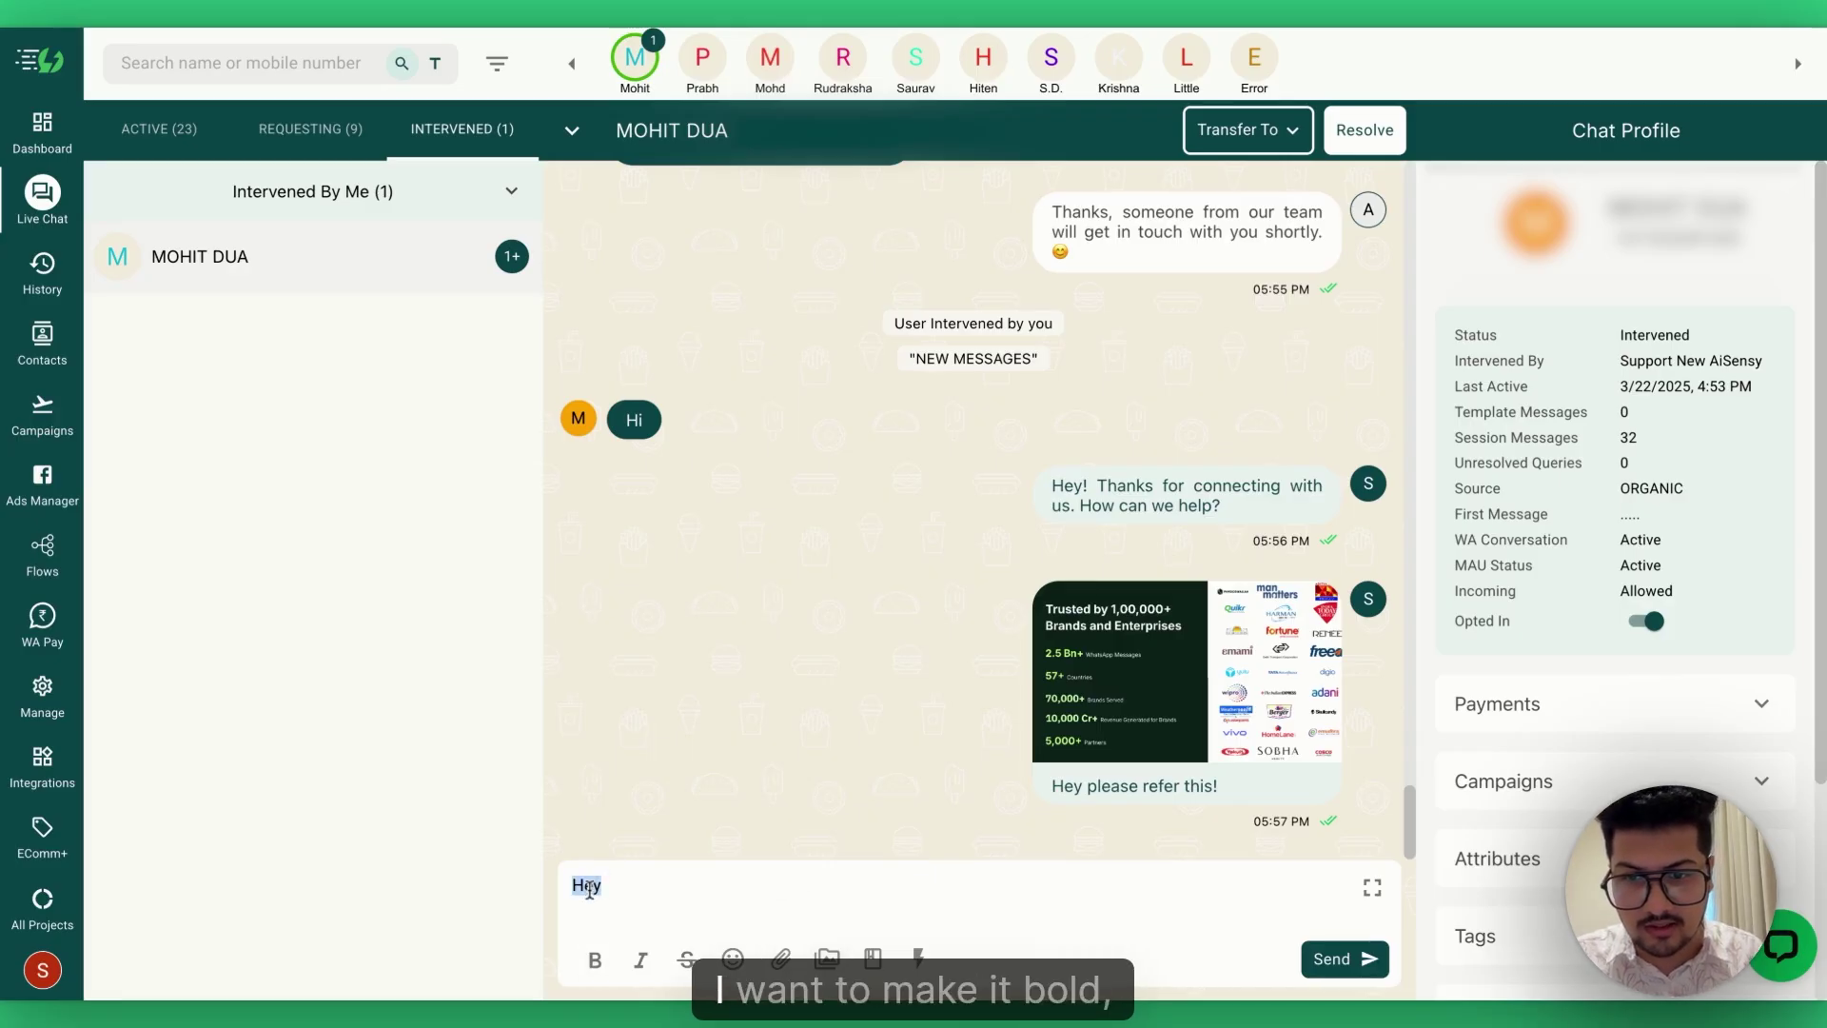
{"action": "left_click", "coordinate": [594, 959]}
{"action": "left_click", "coordinate": [665, 881]}
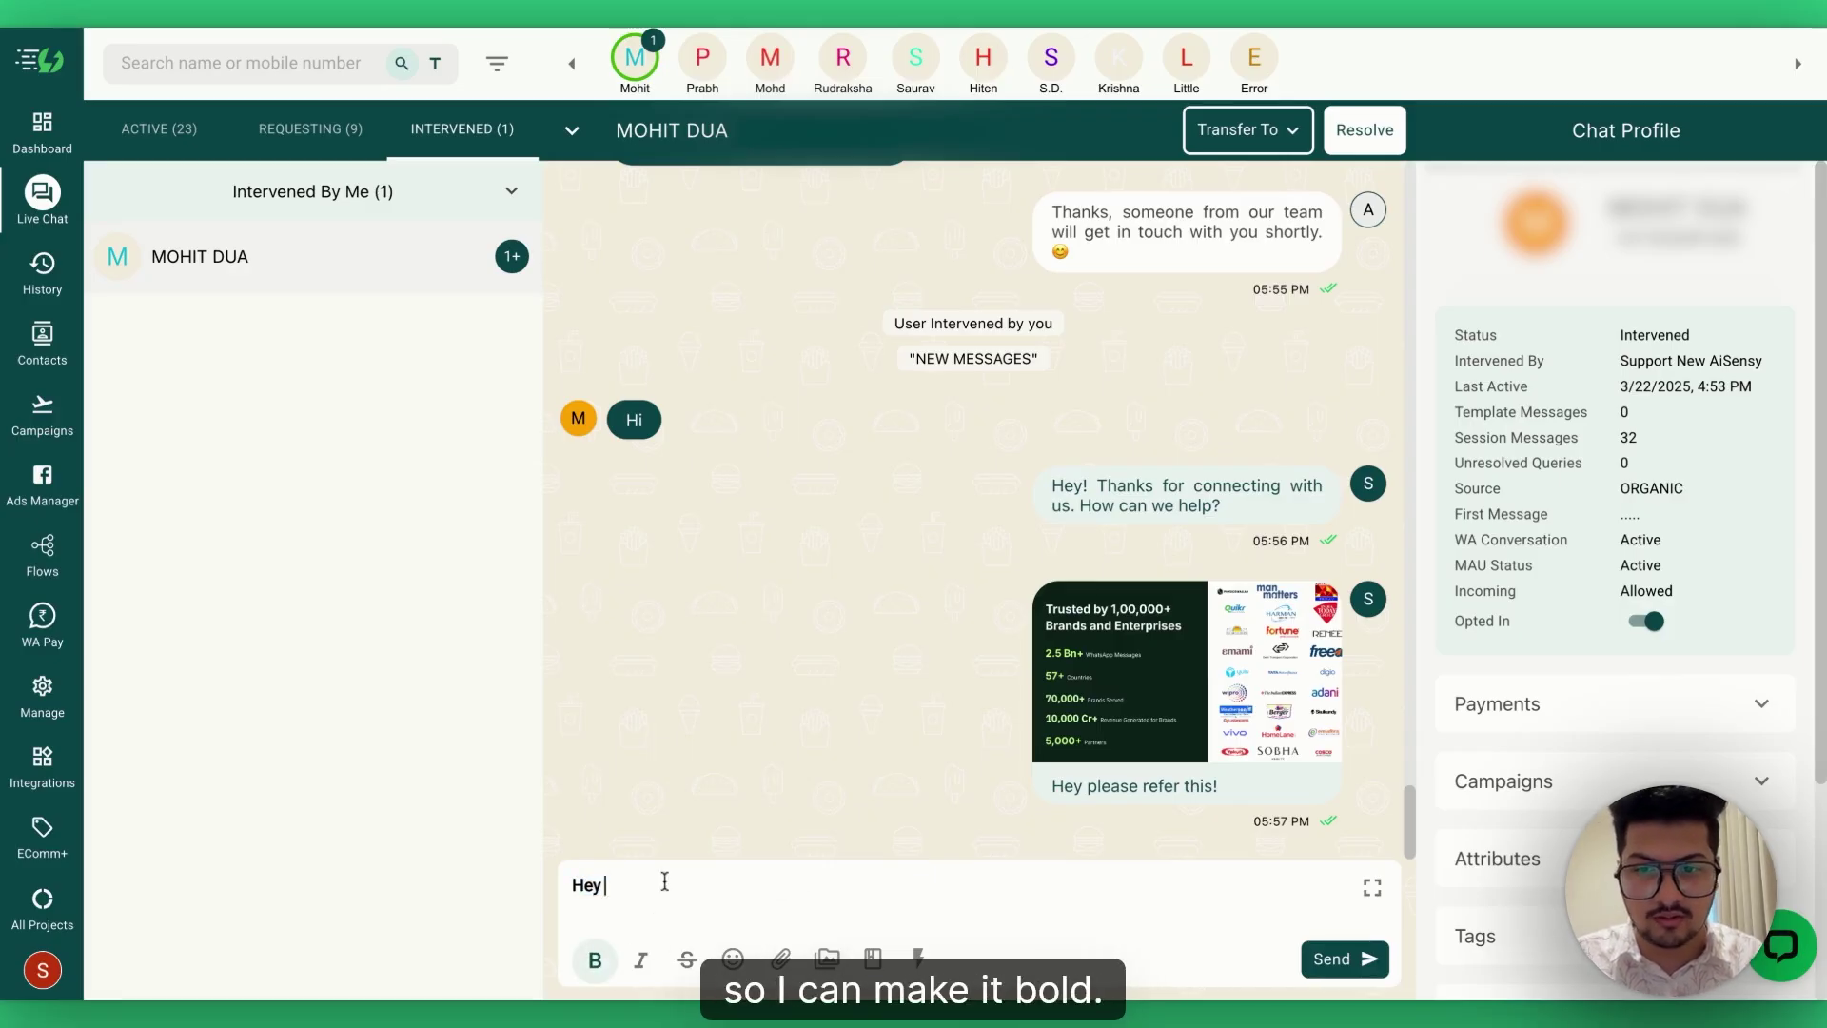
{"action": "type", "text": "-"}
{"action": "left_click", "coordinate": [595, 959]}
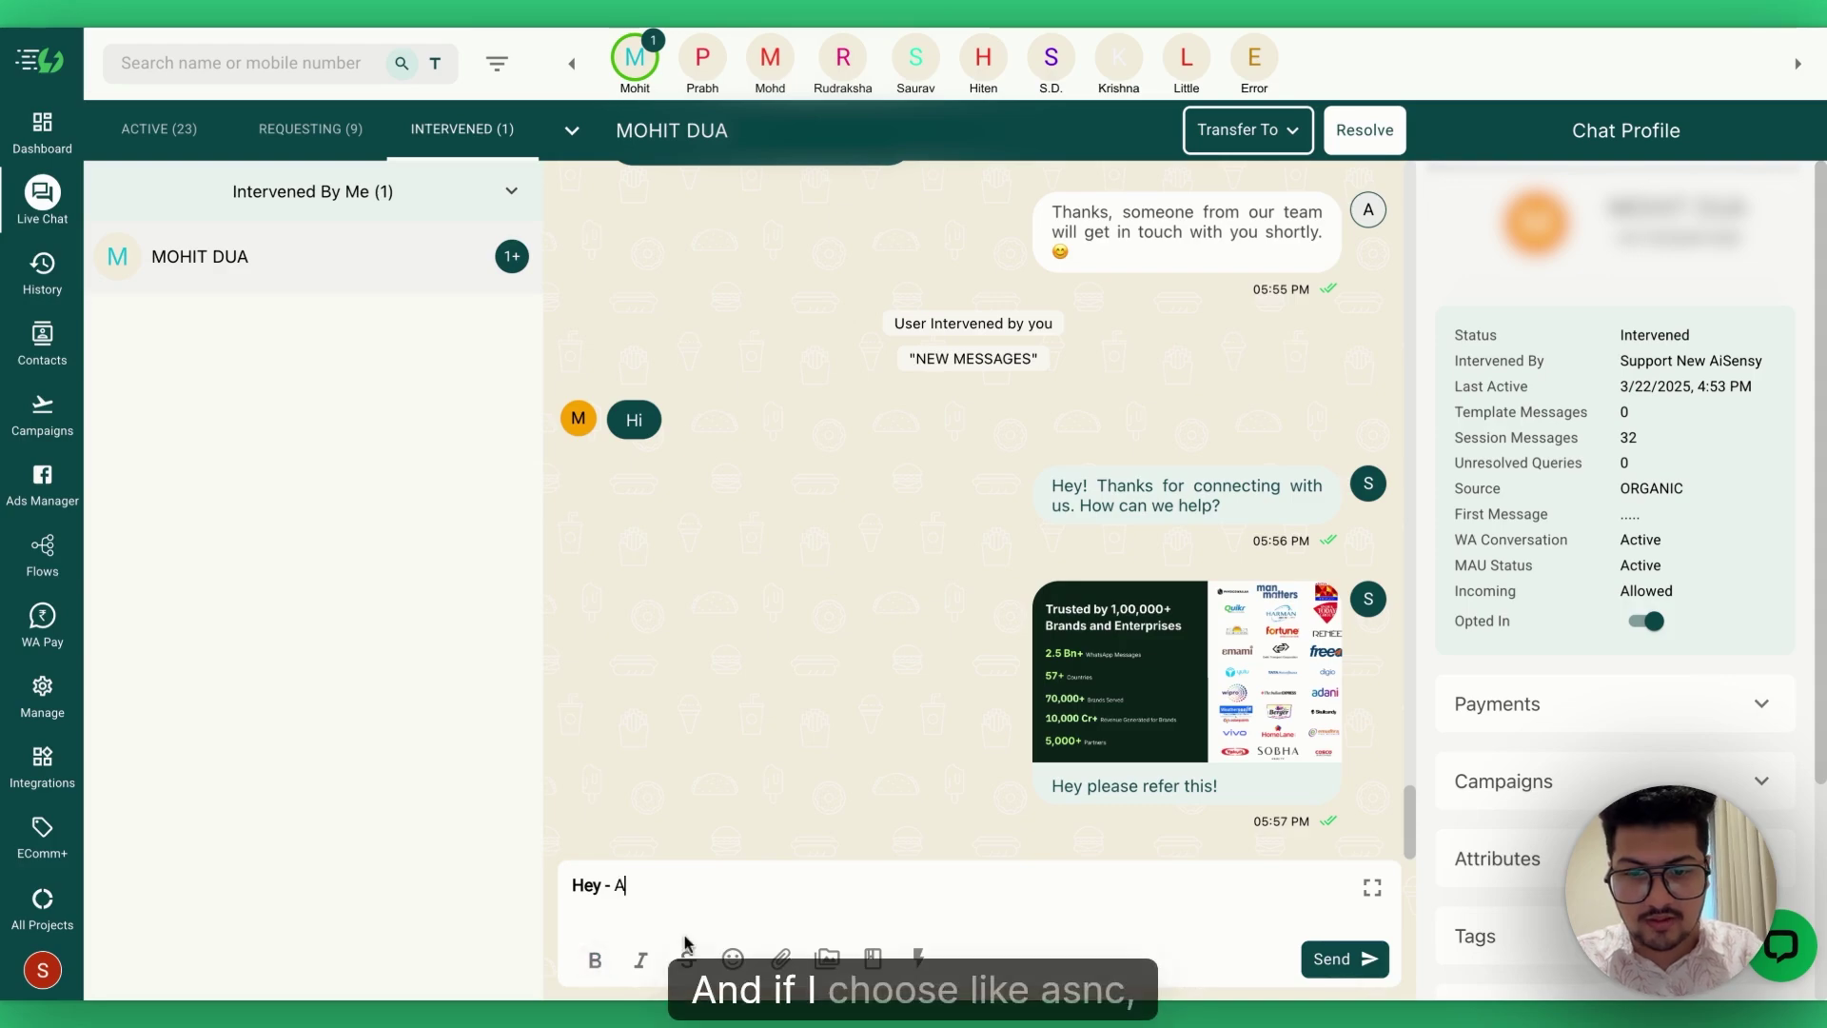
{"action": "type", "text": "AiSensy"}
{"action": "double_click", "coordinate": [645, 885]}
{"action": "left_click", "coordinate": [640, 959]}
{"action": "key", "text": "Return"}
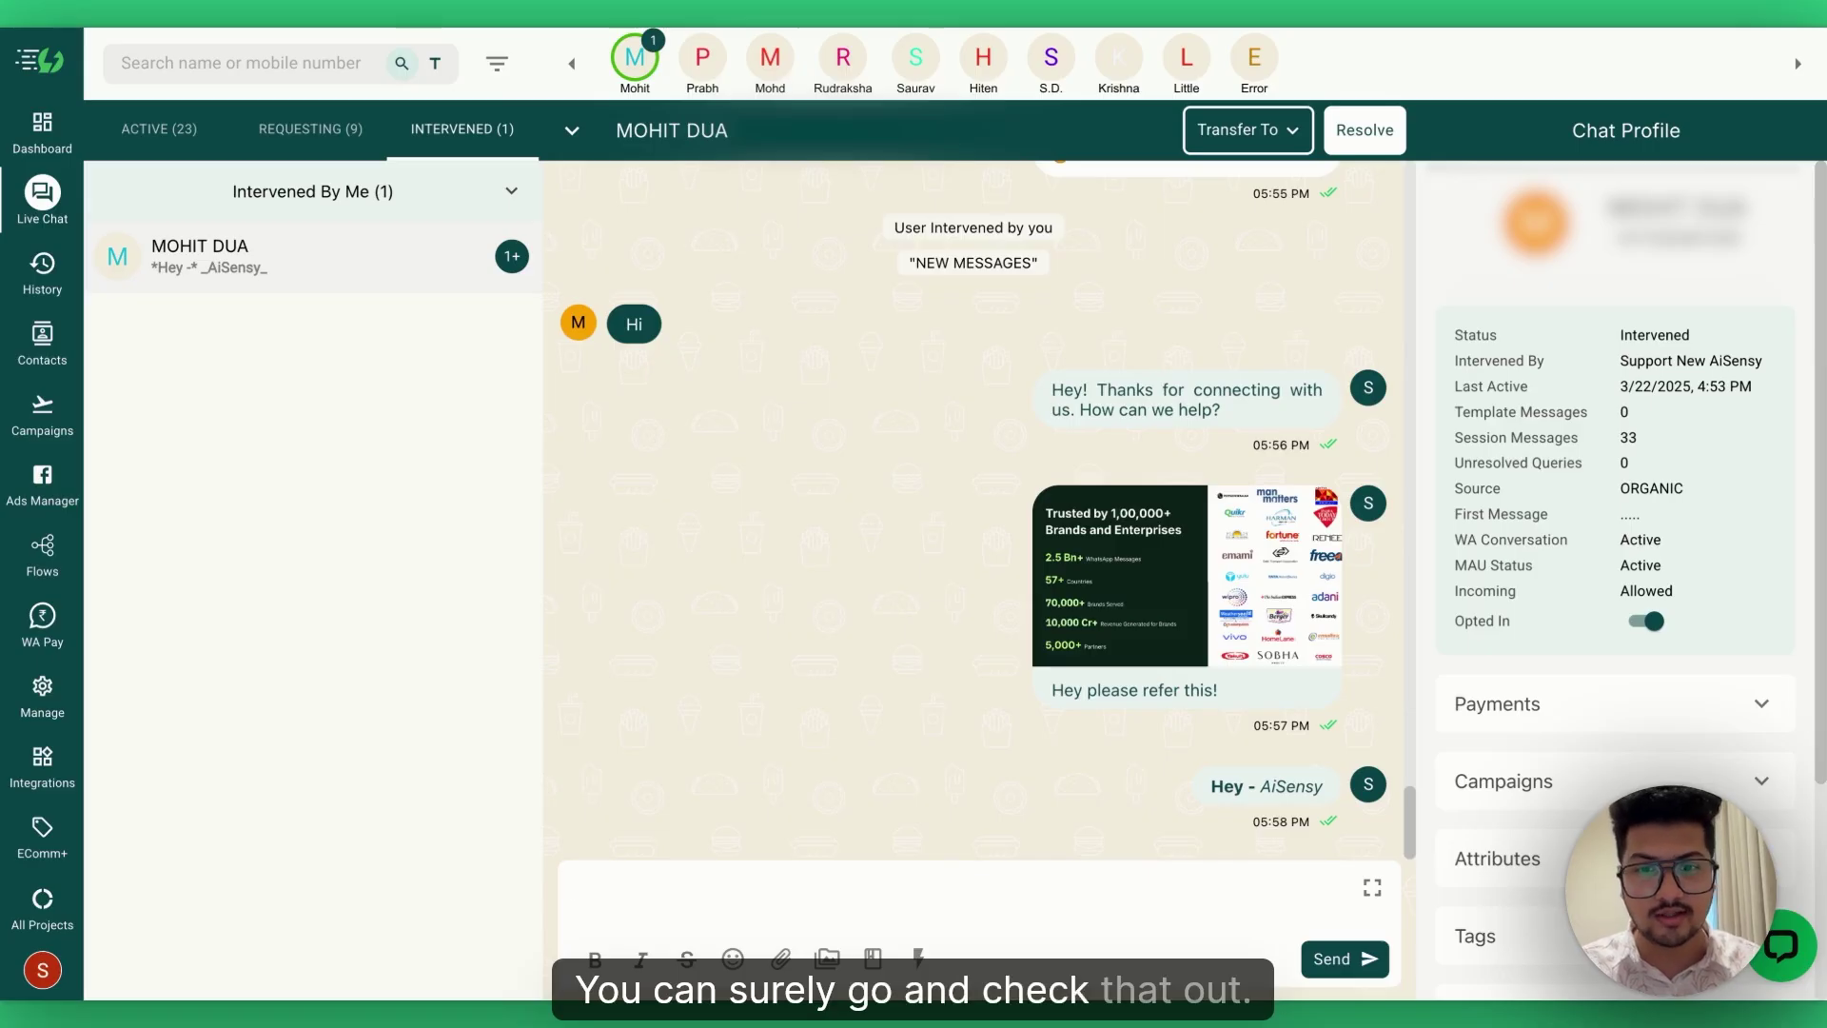
Step: Browse the canned list filtered to approved templates, then clear the slash
{"action": "left_click", "coordinate": [874, 960]}
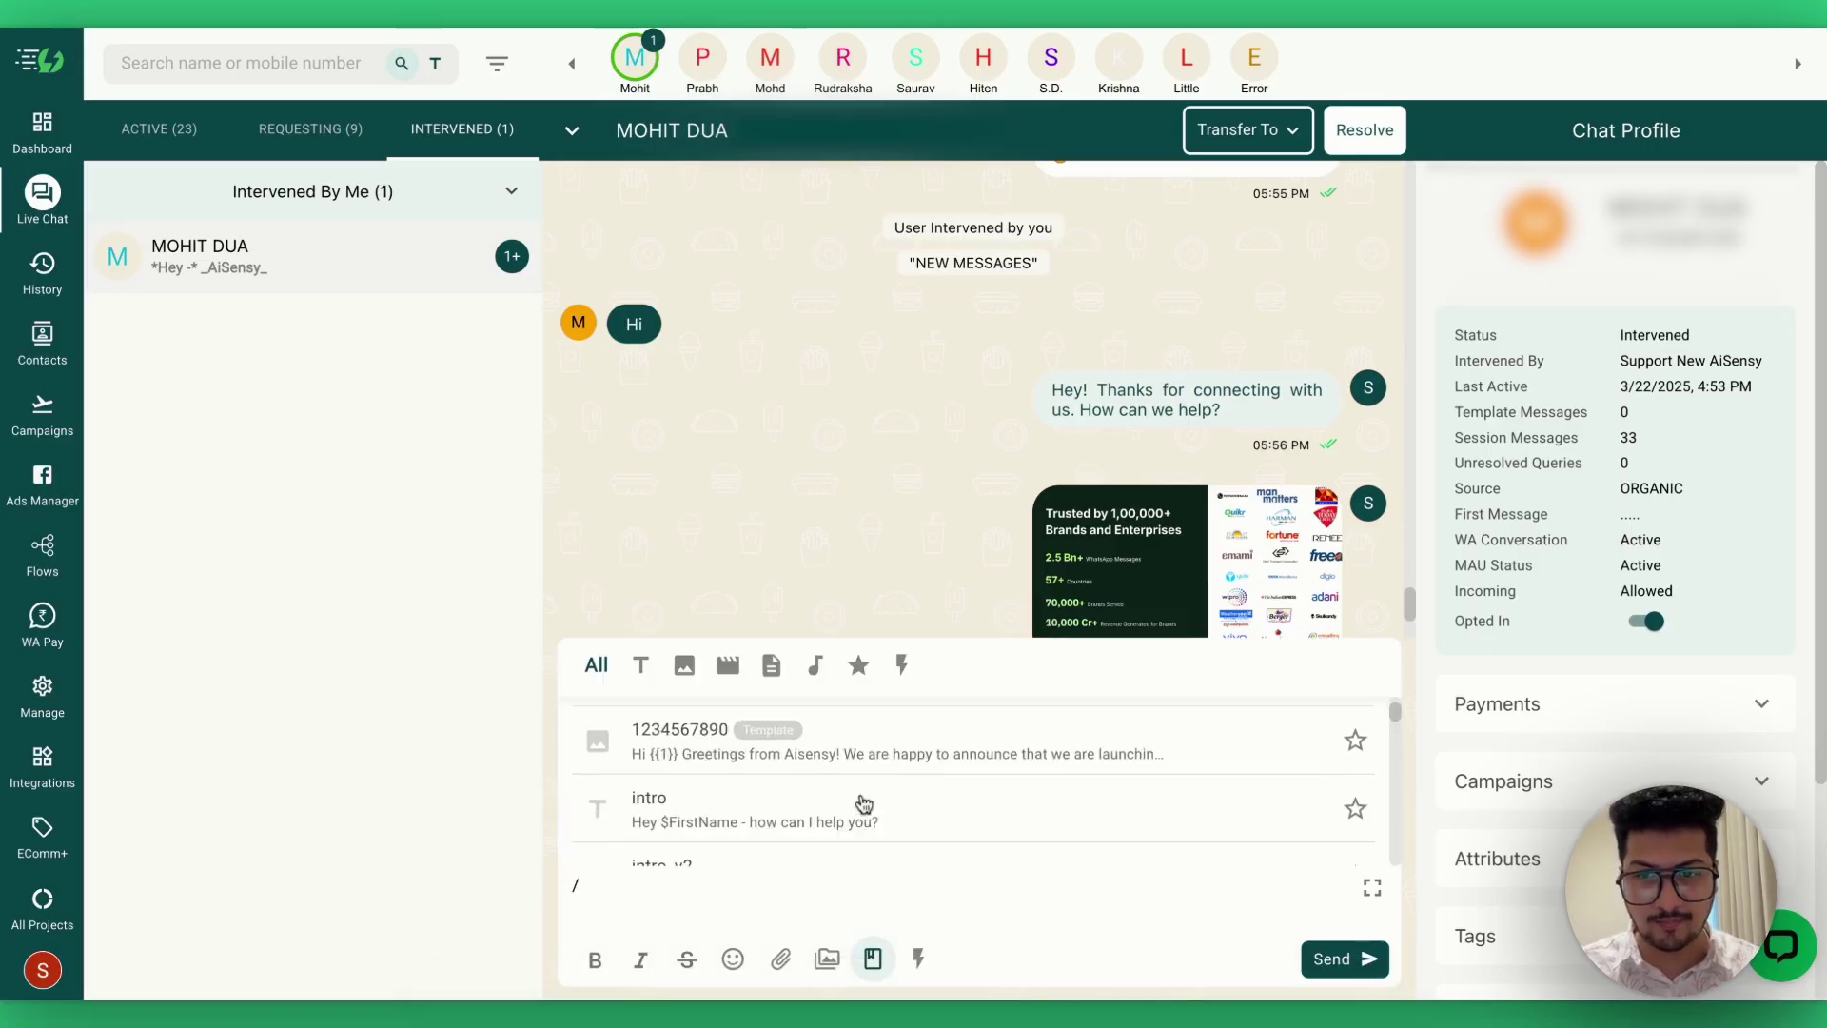
{"action": "left_click", "coordinate": [918, 958]}
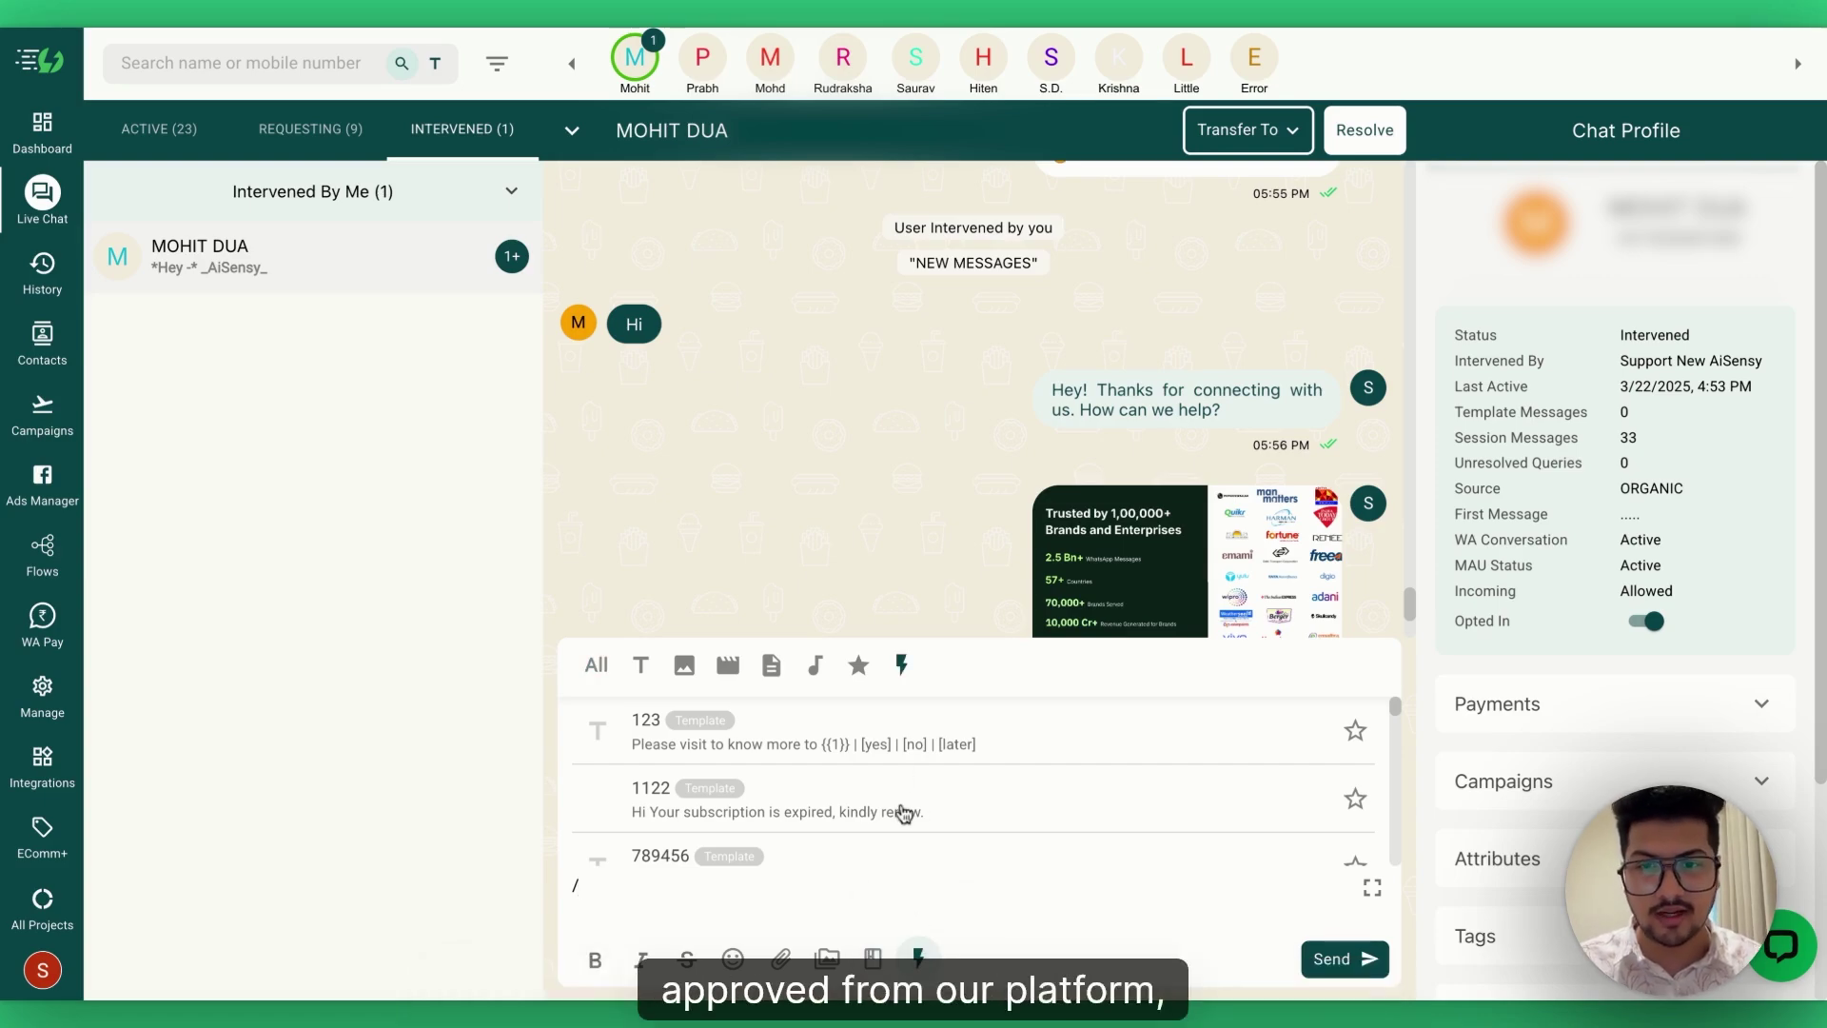
{"action": "scroll", "coordinate": [904, 814], "scroll_direction": "down", "scroll_amount": 5}
{"action": "scroll", "coordinate": [904, 813], "scroll_direction": "up", "scroll_amount": 8}
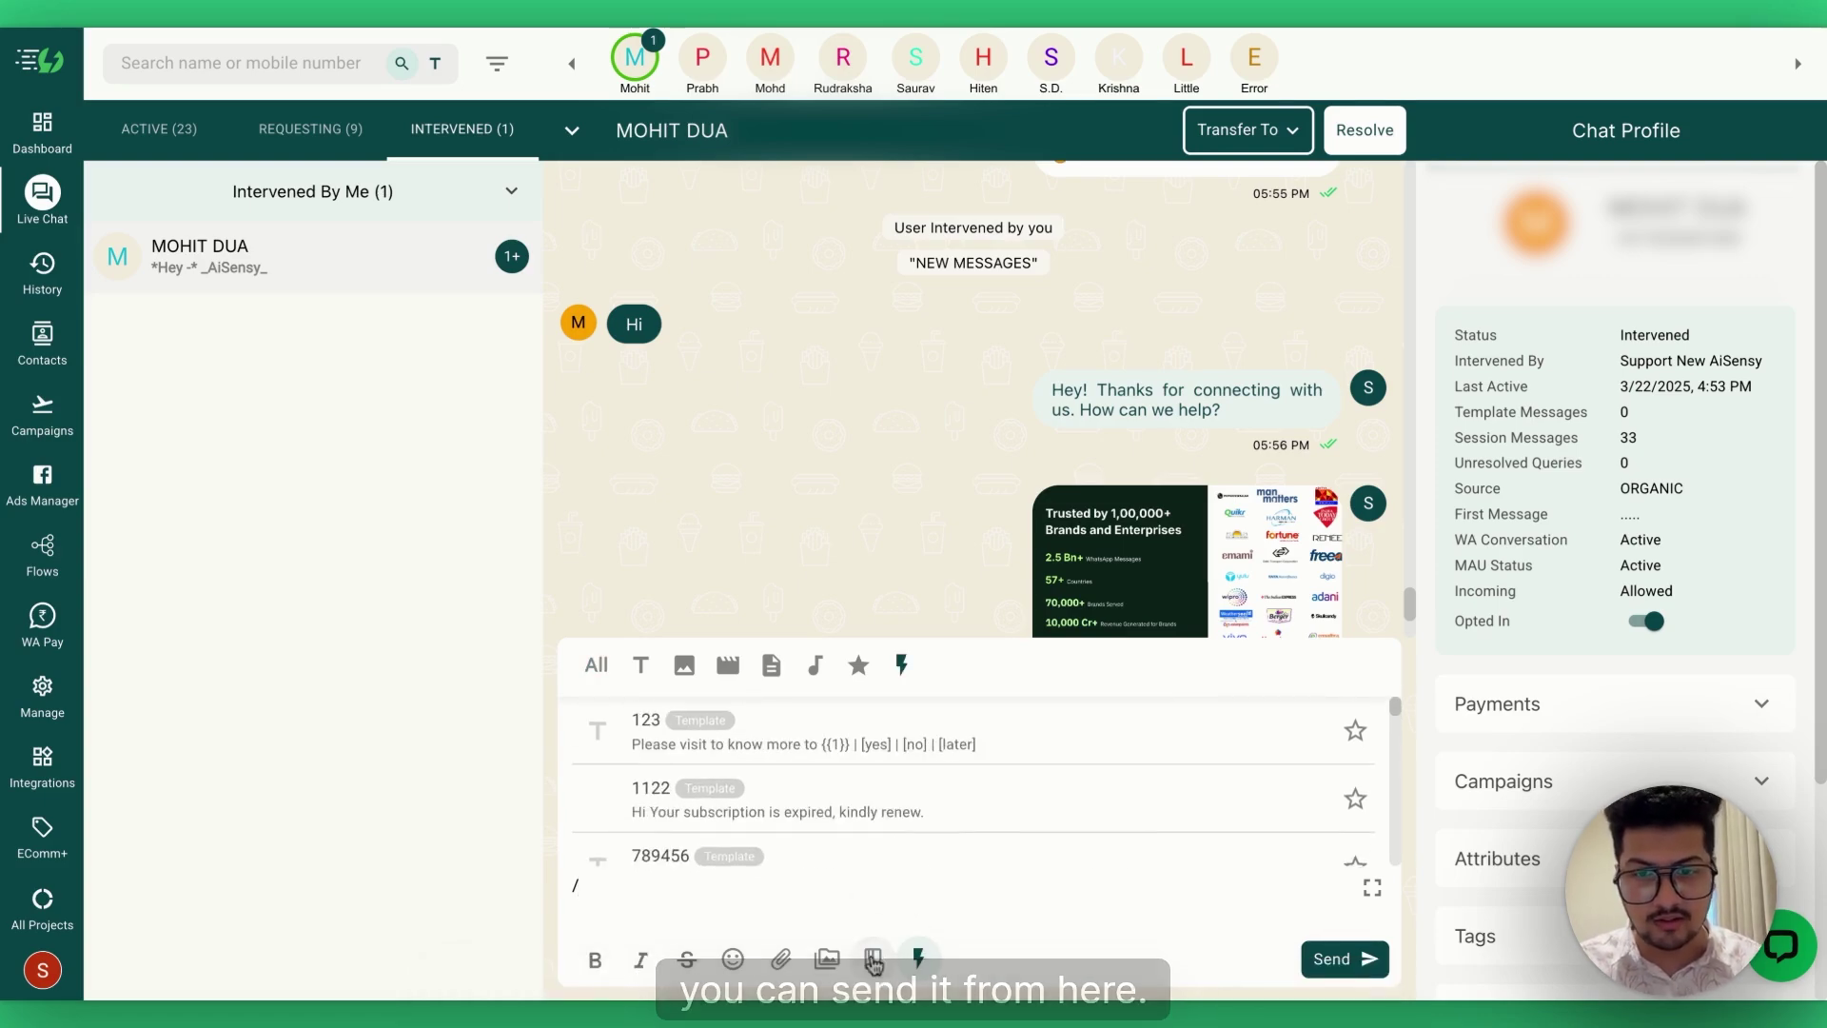
{"action": "key", "text": "BackSpace"}
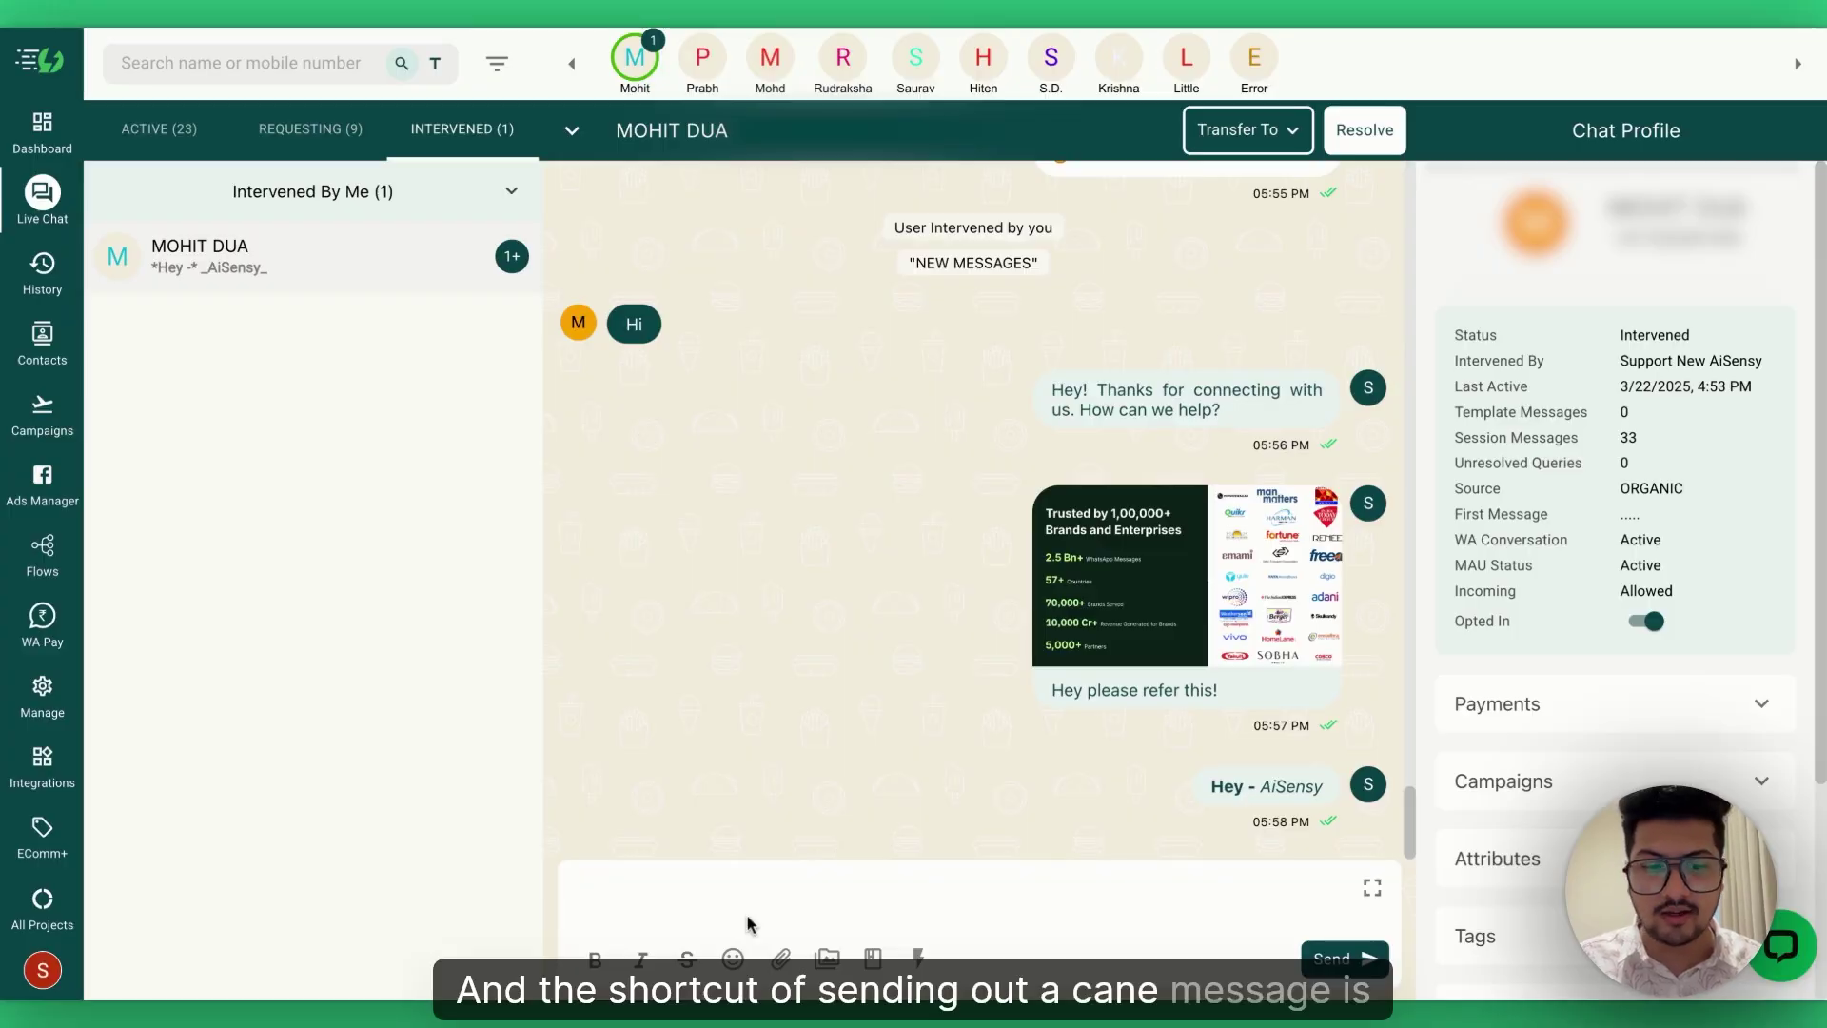
Step: Reopen the canned reply list with / and scroll through its entries
{"action": "type", "text": "/"}
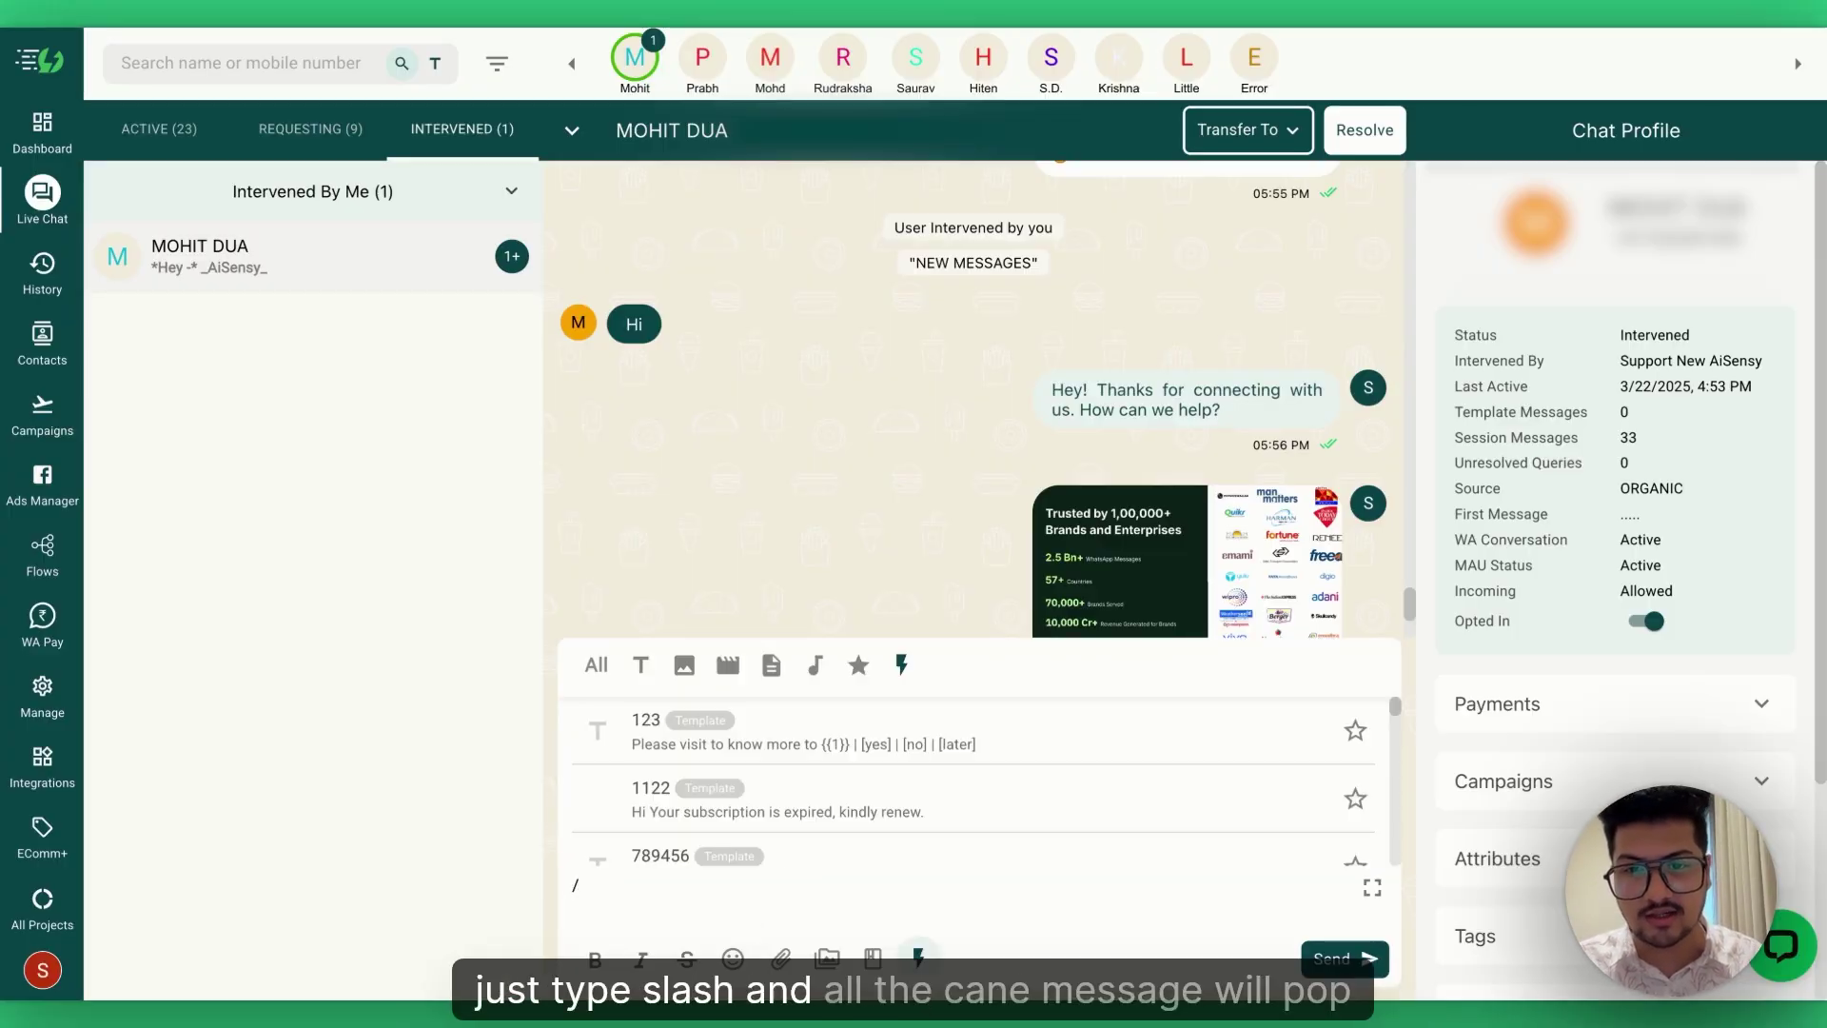
{"action": "scroll", "coordinate": [869, 795], "scroll_direction": "down", "scroll_amount": 4}
{"action": "scroll", "coordinate": [870, 795], "scroll_direction": "up", "scroll_amount": 6}
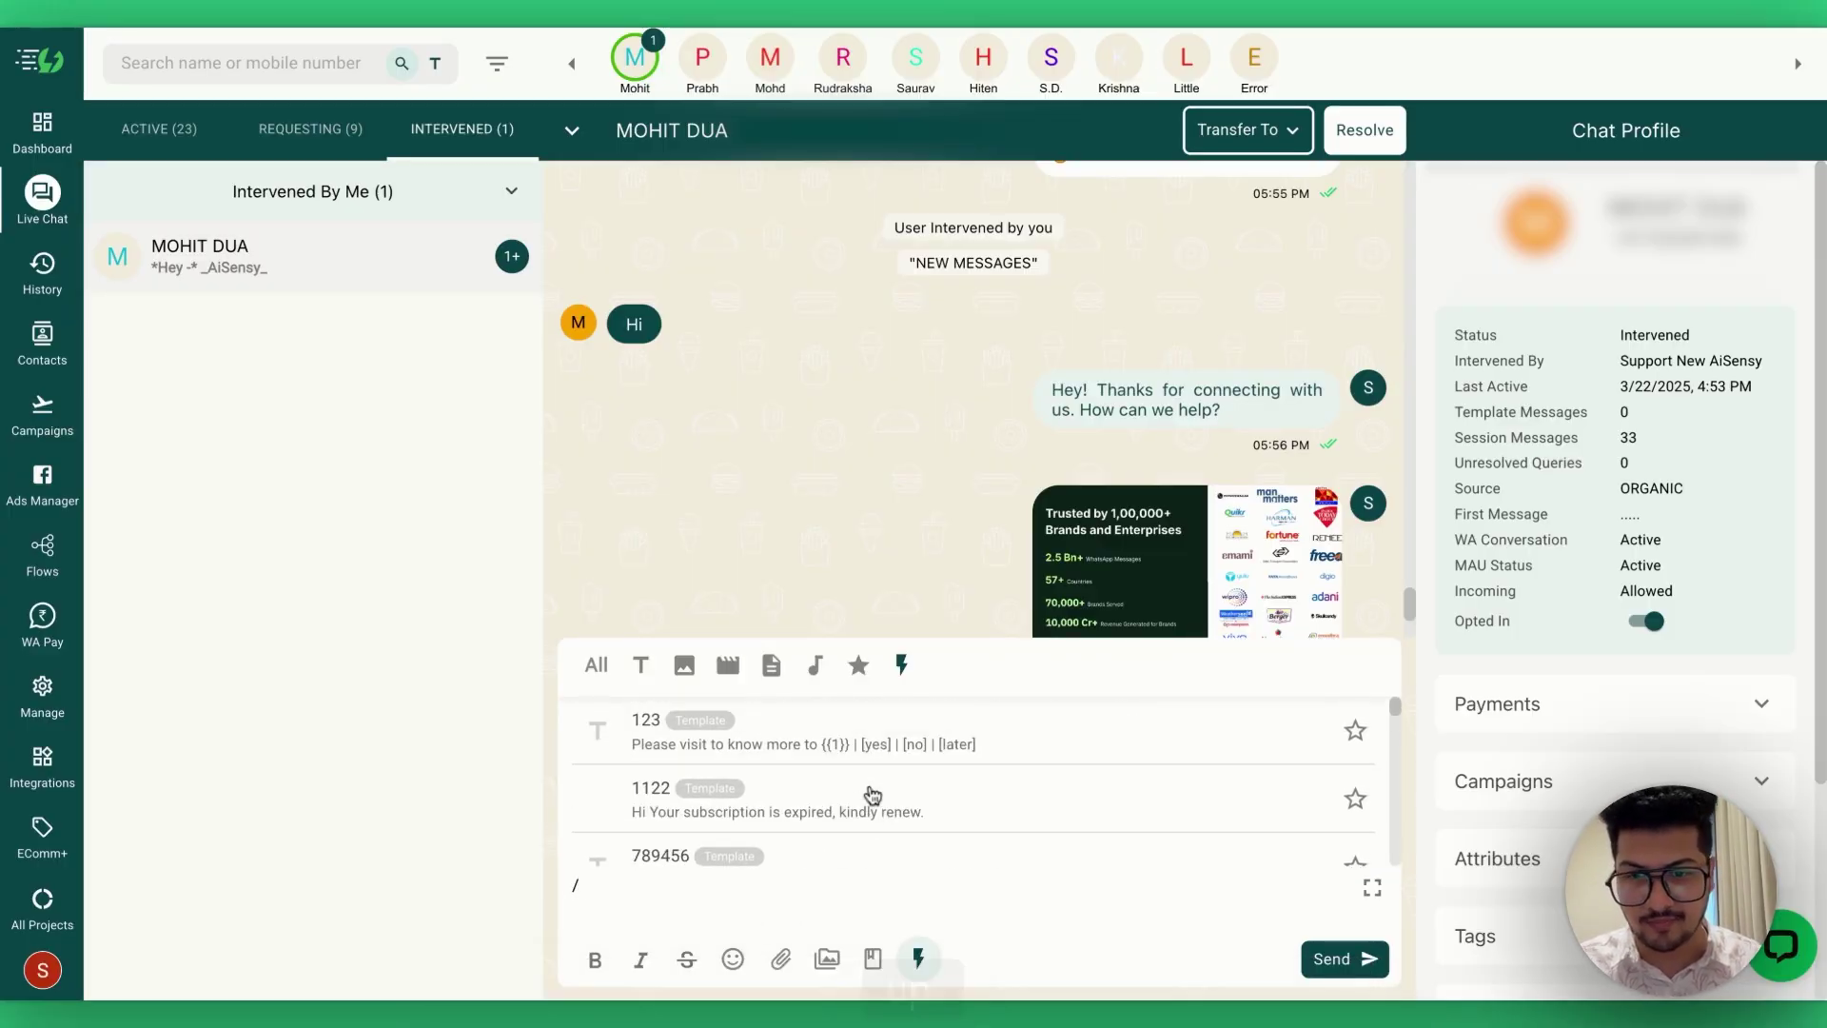
{"action": "scroll", "coordinate": [870, 790], "scroll_direction": "down", "scroll_amount": 3}
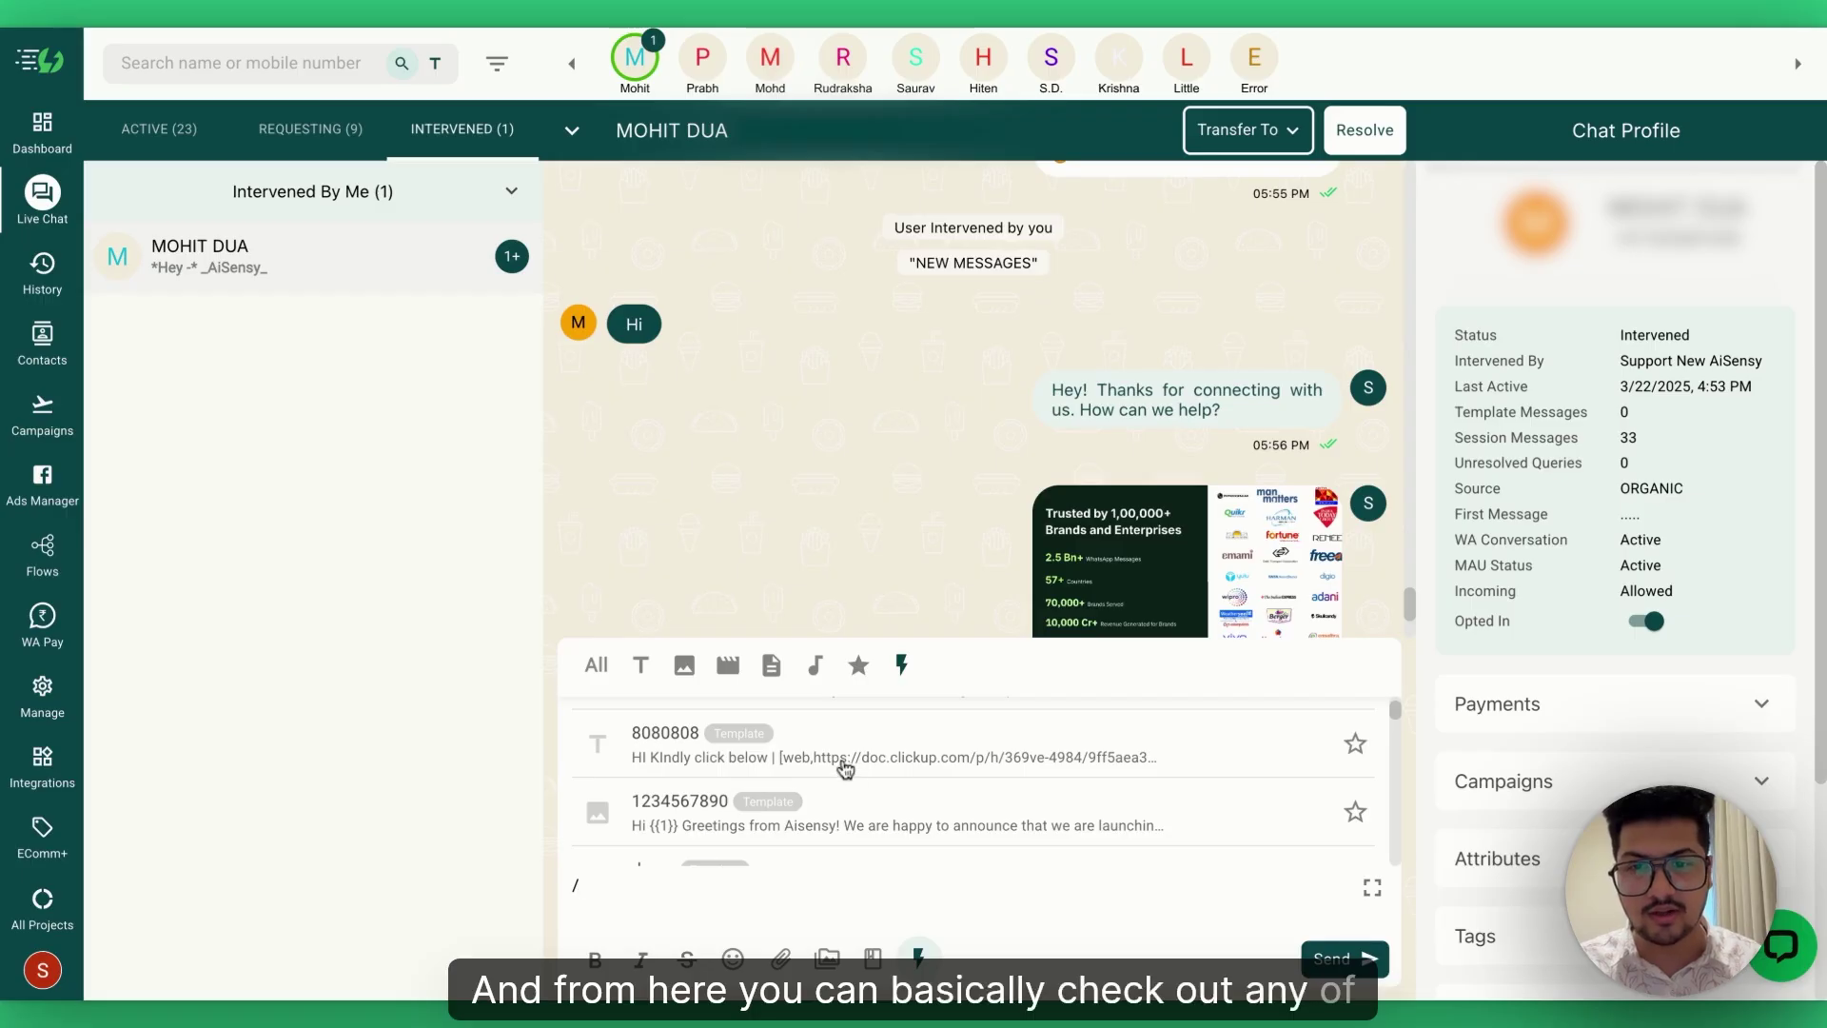
{"action": "scroll", "coordinate": [844, 776], "scroll_direction": "down", "scroll_amount": 3}
{"action": "scroll", "coordinate": [844, 776], "scroll_direction": "up", "scroll_amount": 1}
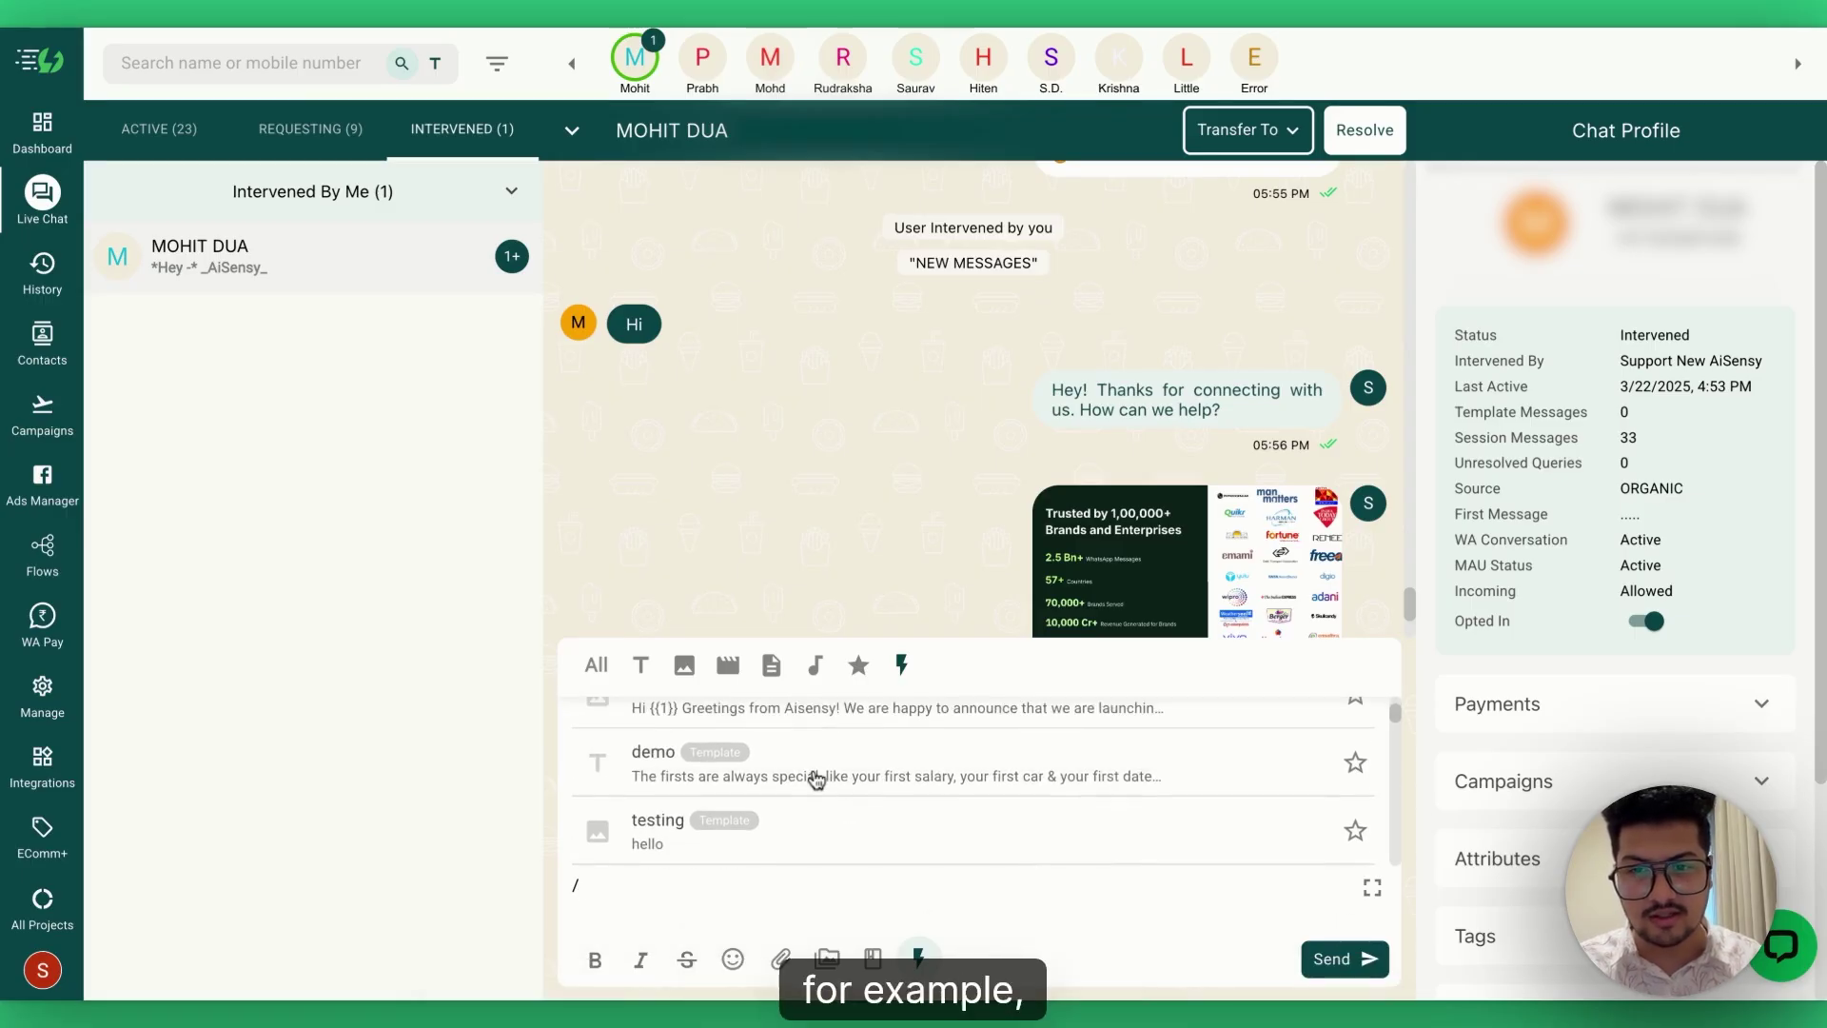
{"action": "scroll", "coordinate": [816, 778], "scroll_direction": "up", "scroll_amount": 5}
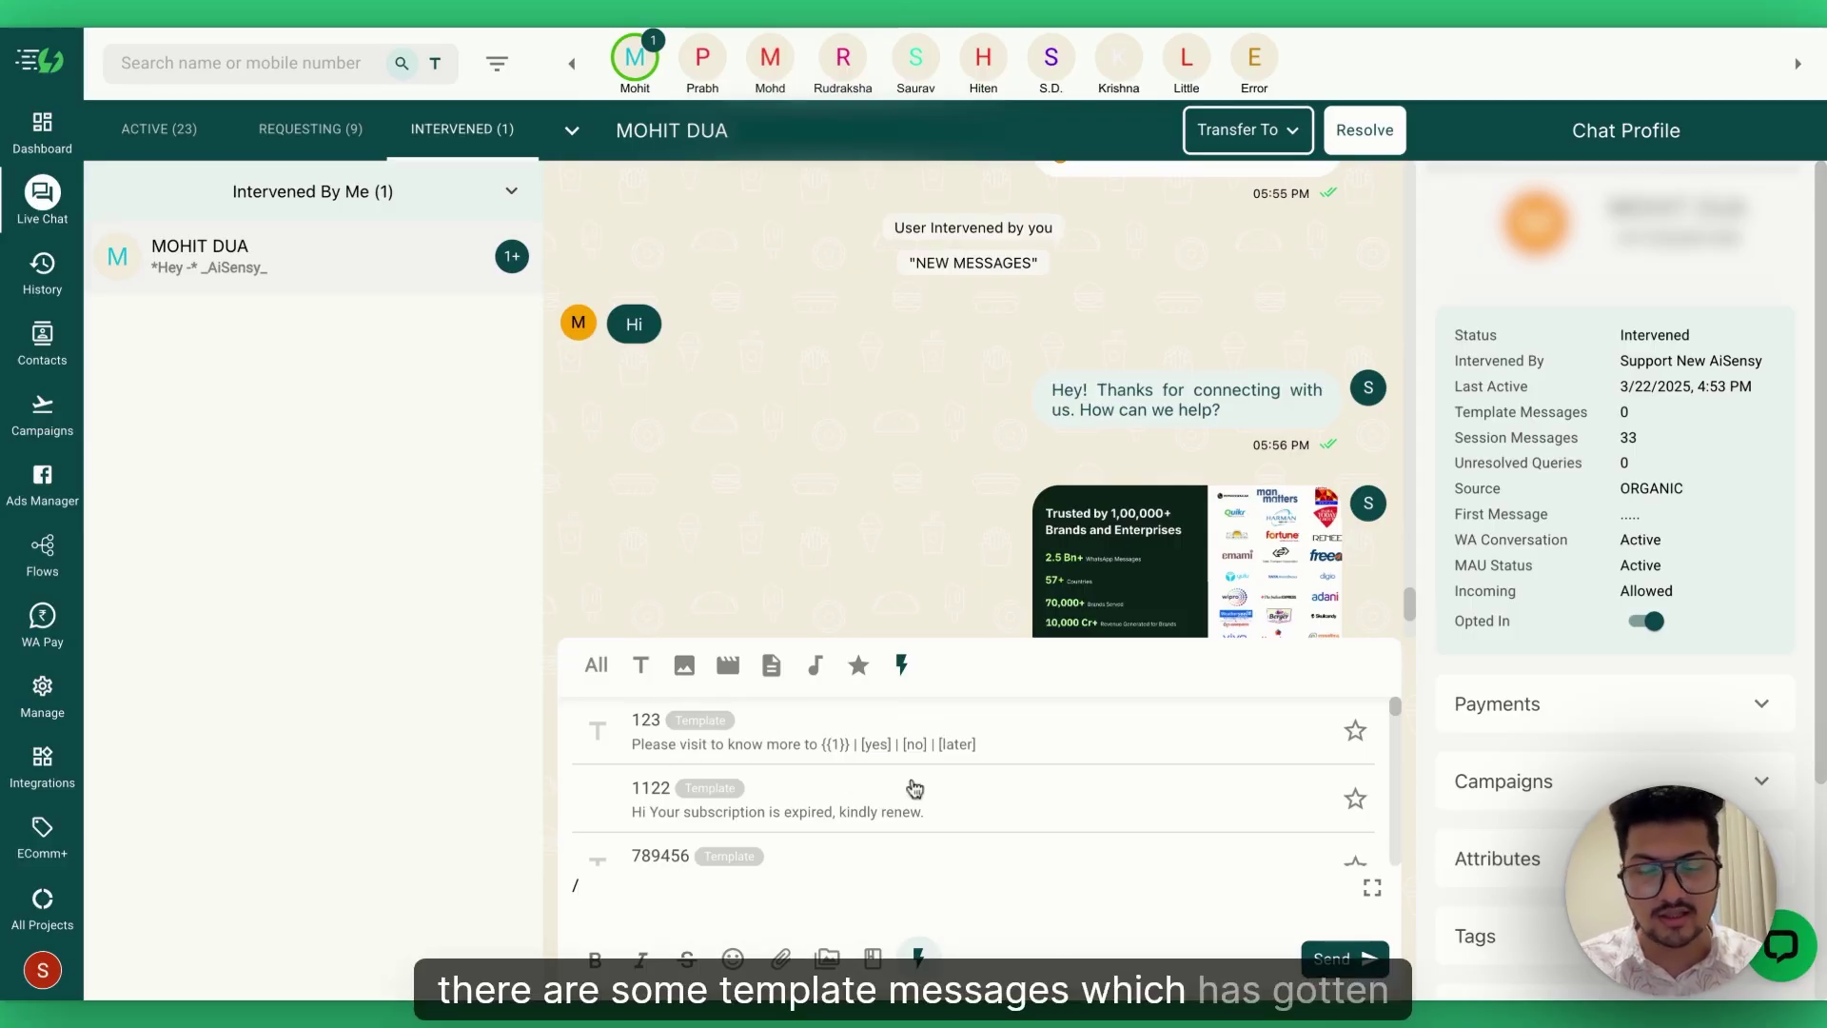
{"action": "scroll", "coordinate": [804, 766], "scroll_direction": "down", "scroll_amount": 4}
{"action": "scroll", "coordinate": [800, 761], "scroll_direction": "down", "scroll_amount": 6}
{"action": "scroll", "coordinate": [803, 812], "scroll_direction": "down", "scroll_amount": 3}
Step: Send the canned subscription plans reply with Basic ₹999 and Pro ₹2399 pricing
{"action": "left_click", "coordinate": [807, 795]}
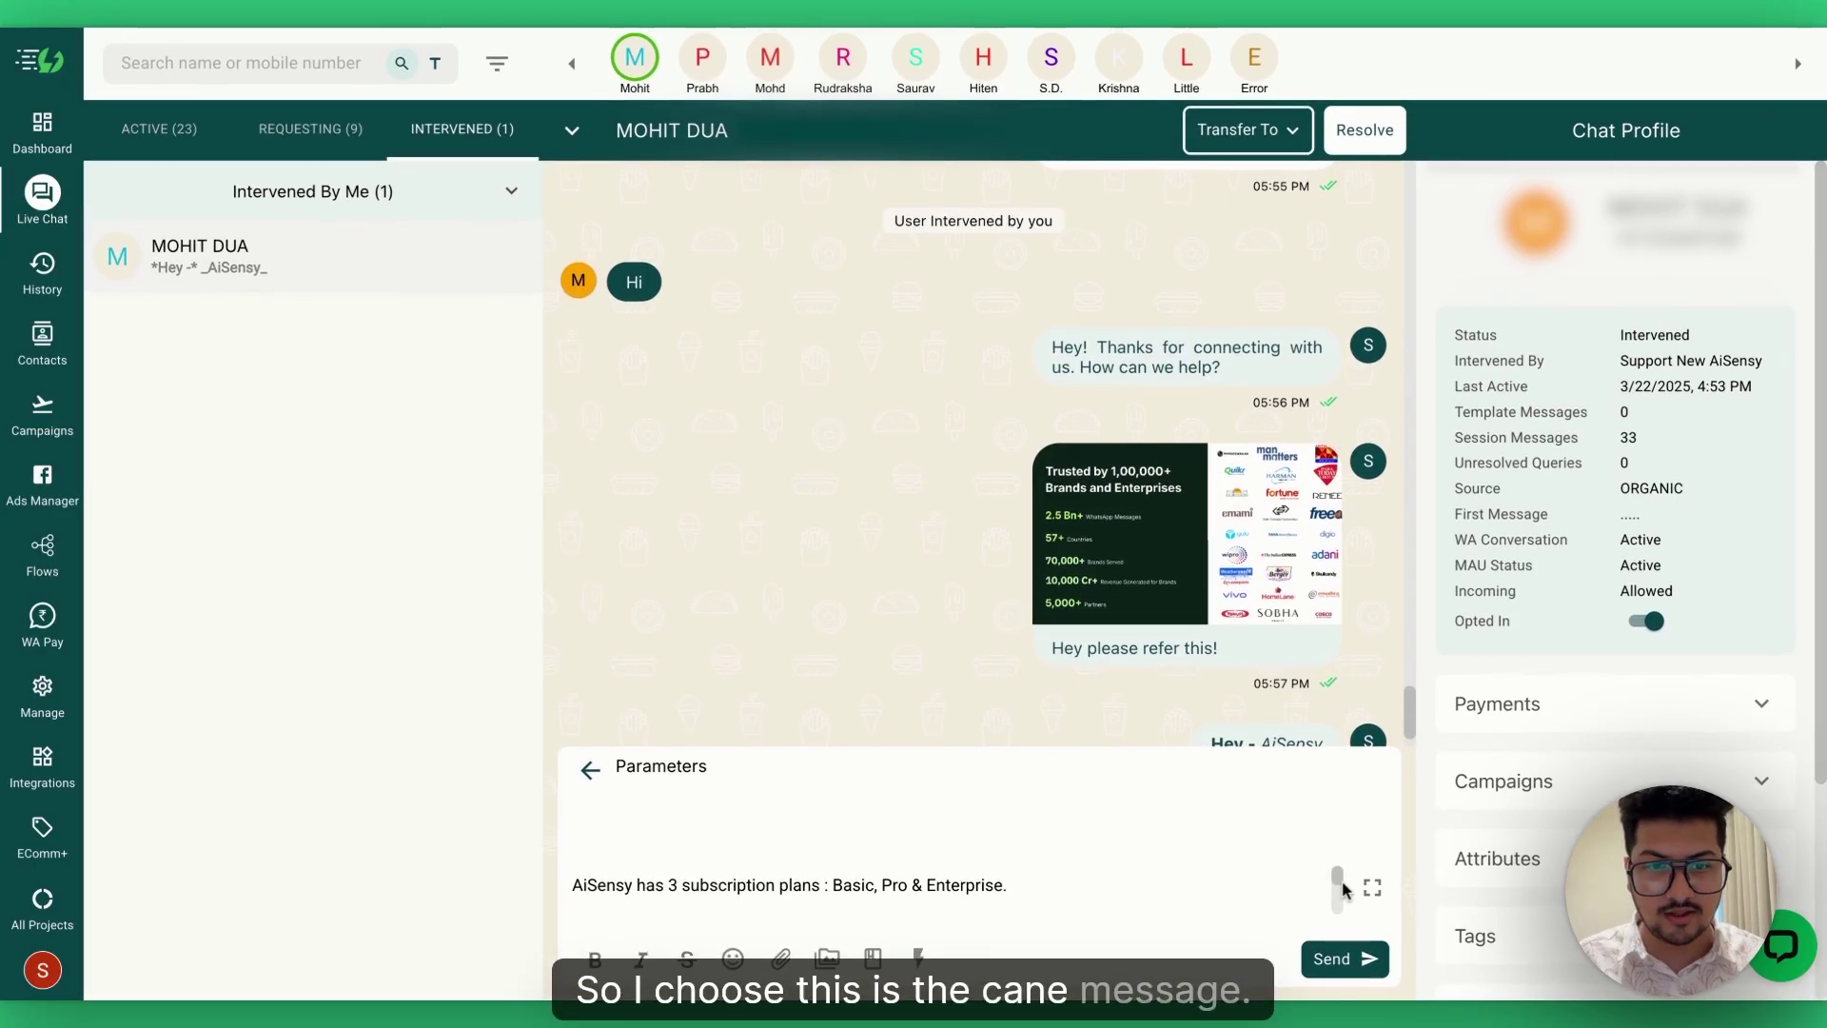
{"action": "scroll", "coordinate": [1244, 872], "scroll_direction": "down", "scroll_amount": 5}
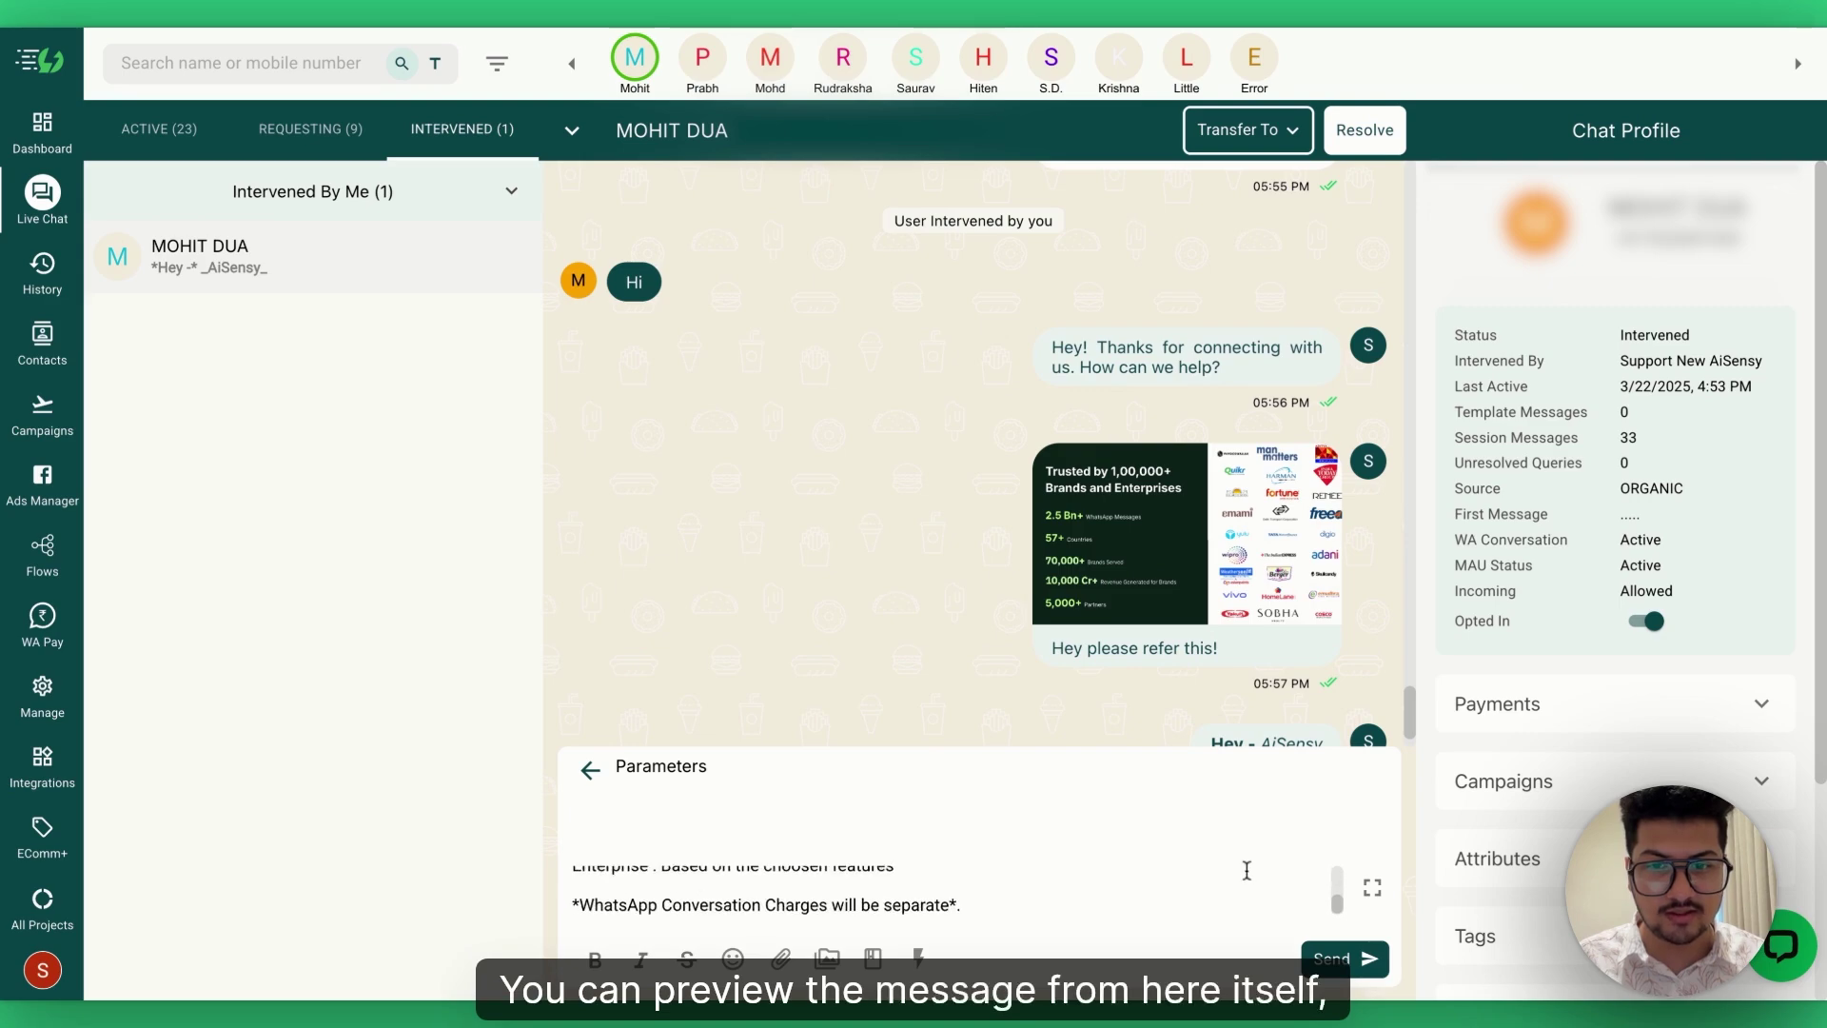
{"action": "scroll", "coordinate": [1247, 871], "scroll_direction": "up", "scroll_amount": 5}
{"action": "left_click", "coordinate": [1366, 961]}
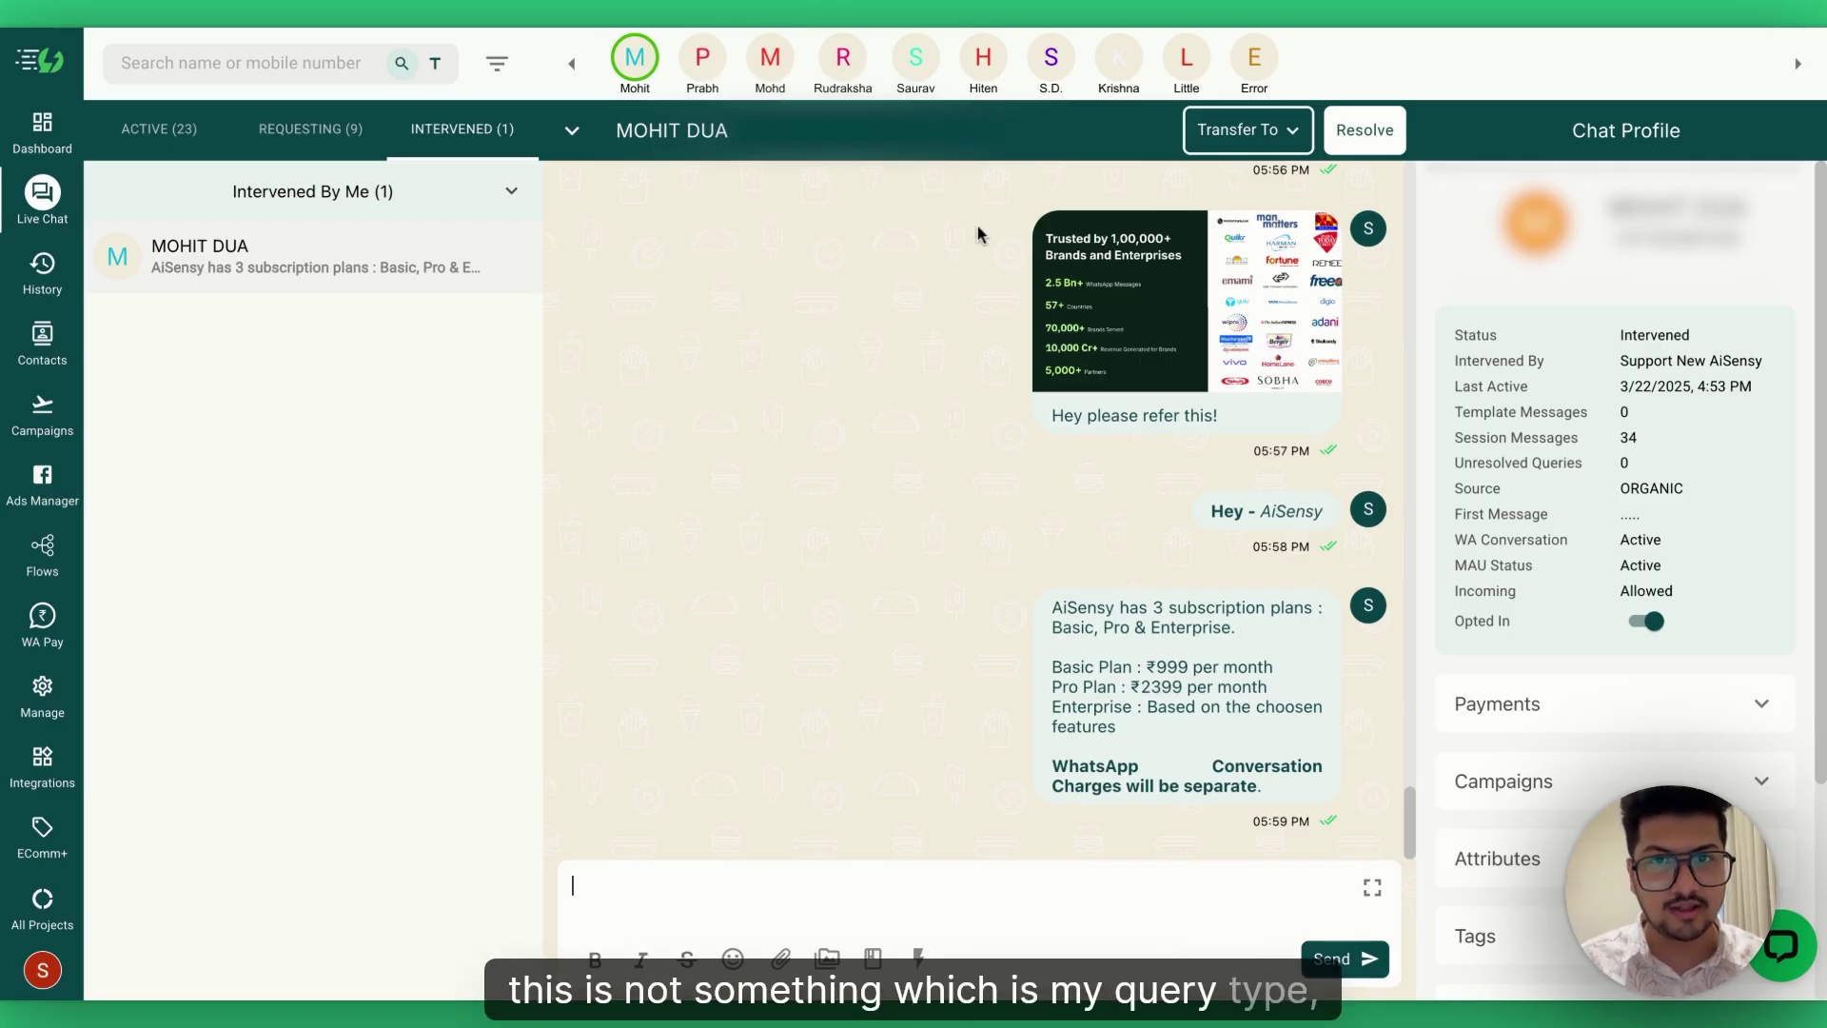
Step: Transfer the chat to another online agent and dismiss the confirmation notice
{"action": "left_click", "coordinate": [1242, 130]}
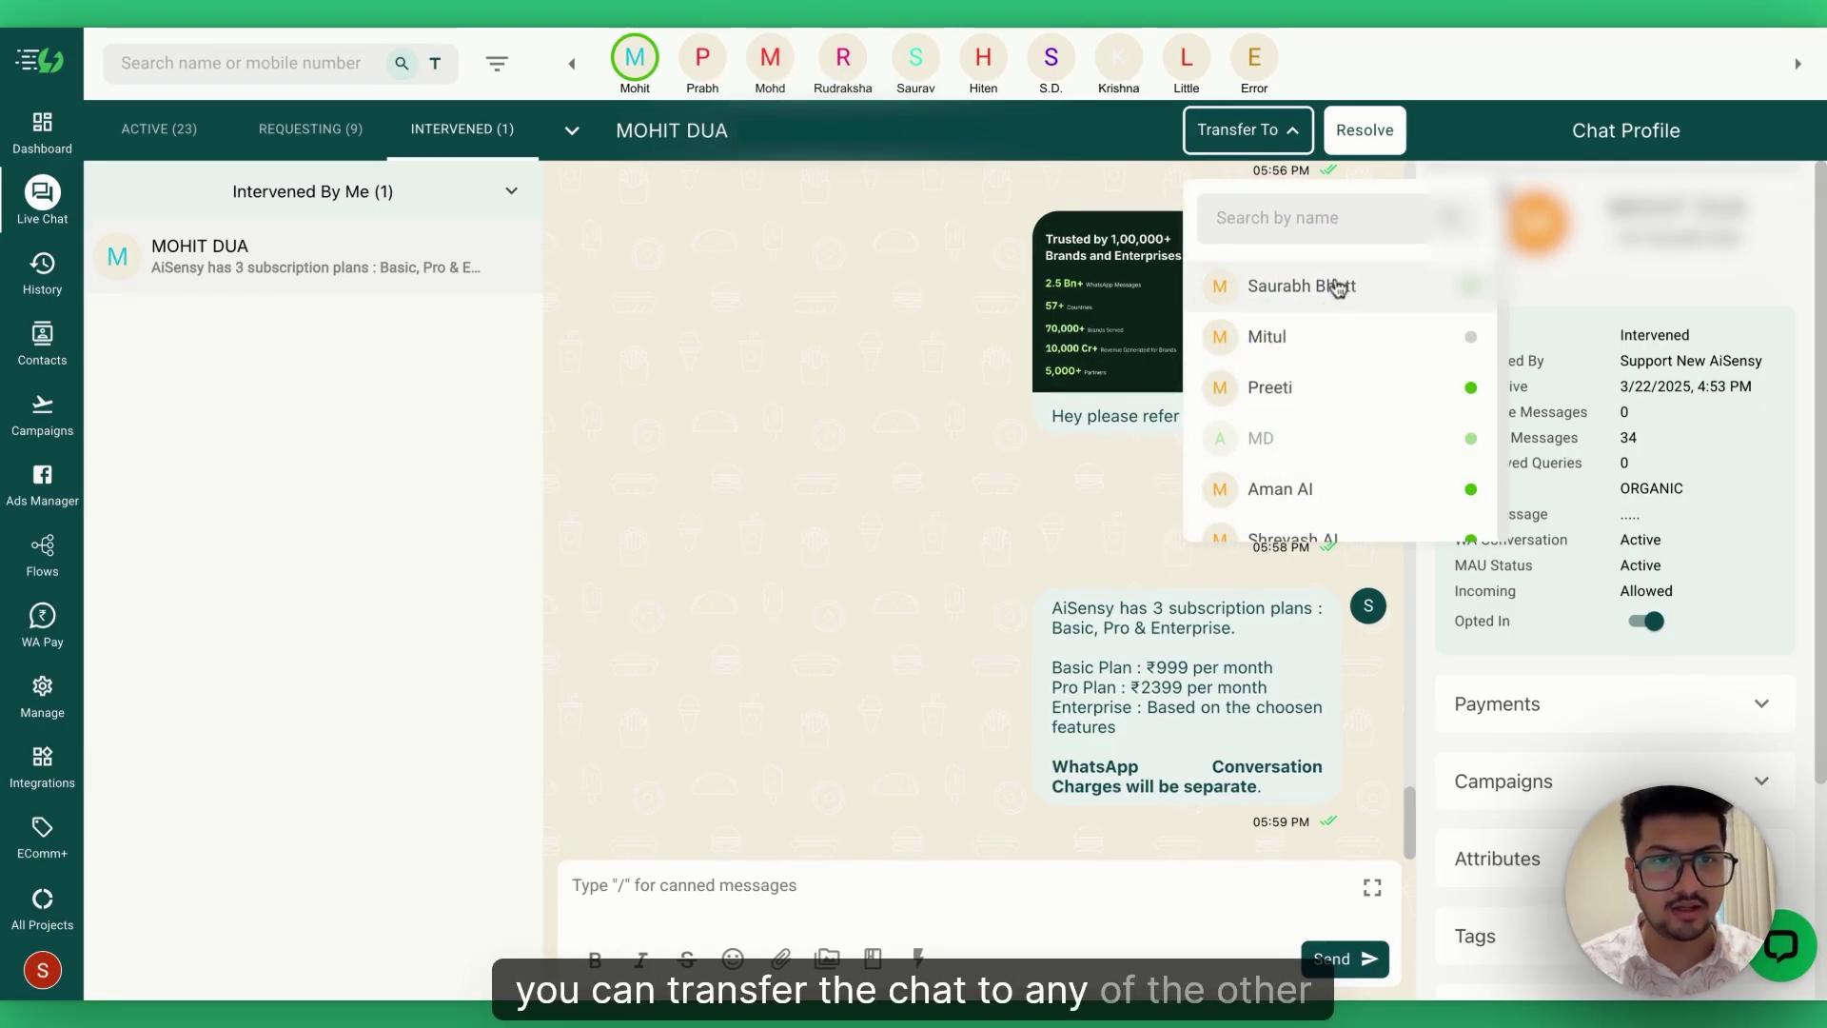
{"action": "scroll", "coordinate": [1330, 391], "scroll_direction": "down", "scroll_amount": 10}
{"action": "scroll", "coordinate": [1380, 376], "scroll_direction": "up", "scroll_amount": 10}
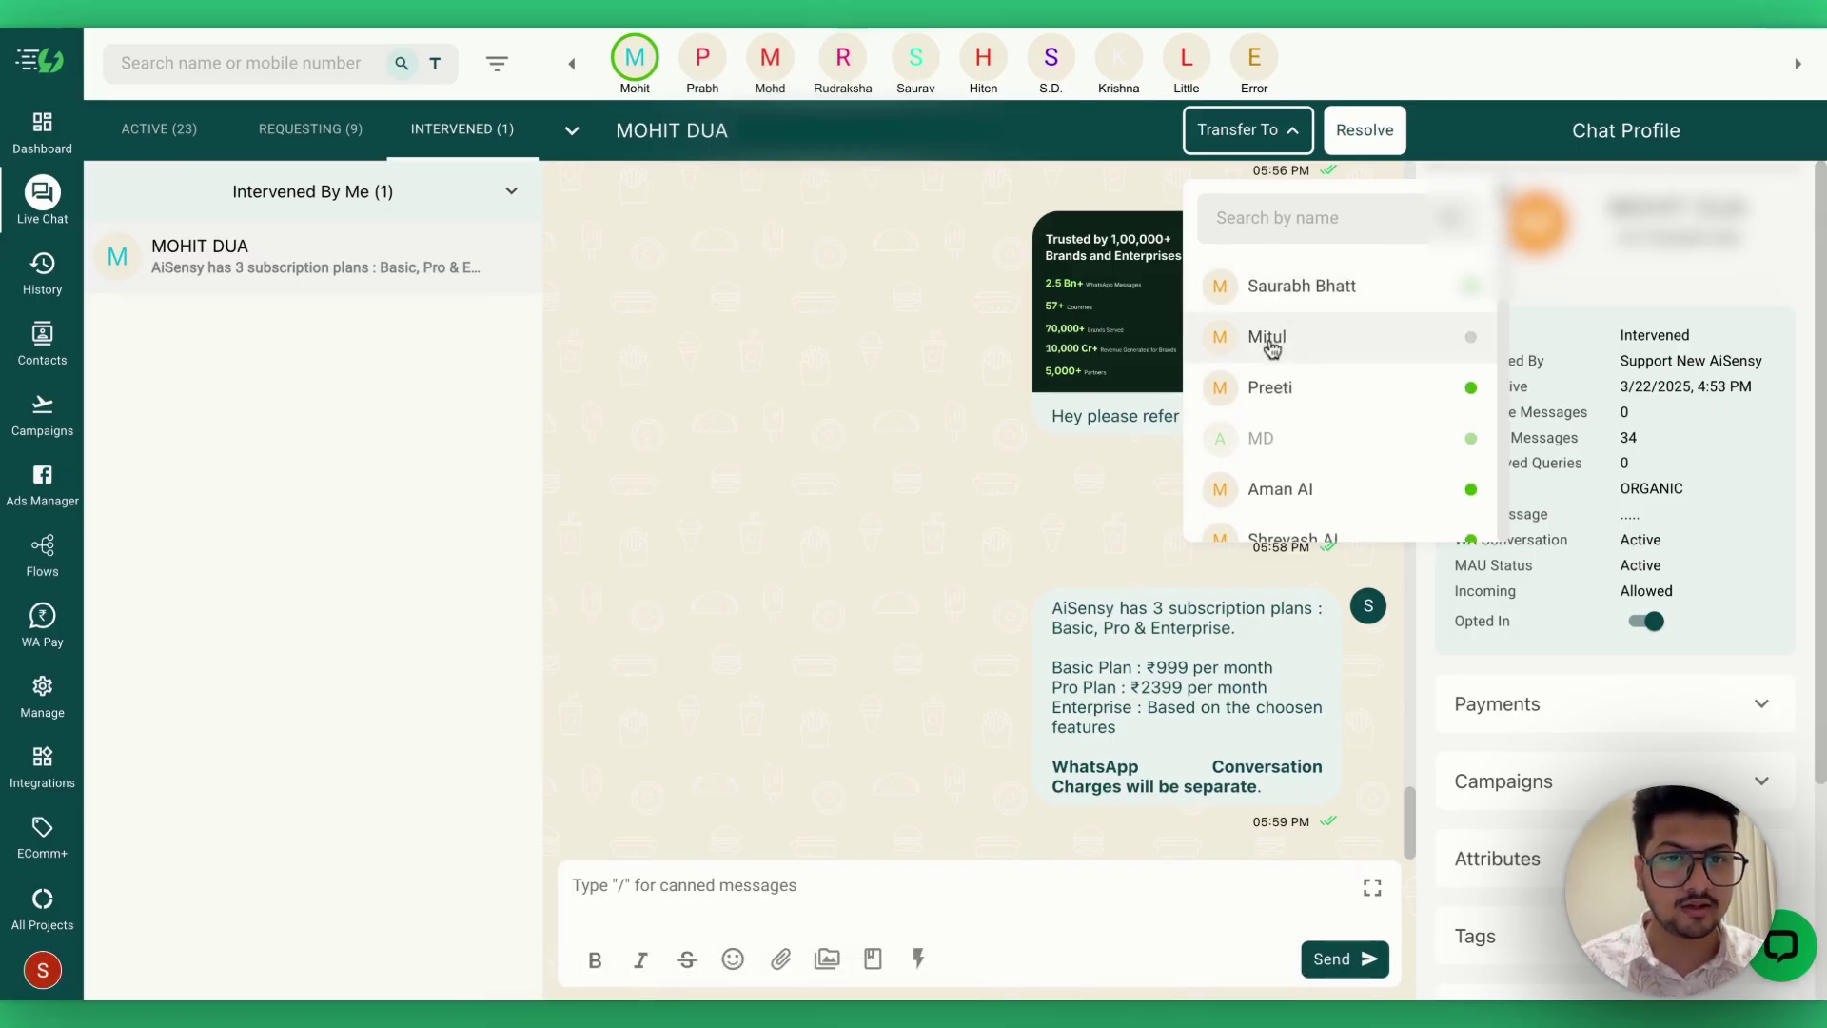
{"action": "mouse_move", "coordinate": [1476, 349]}
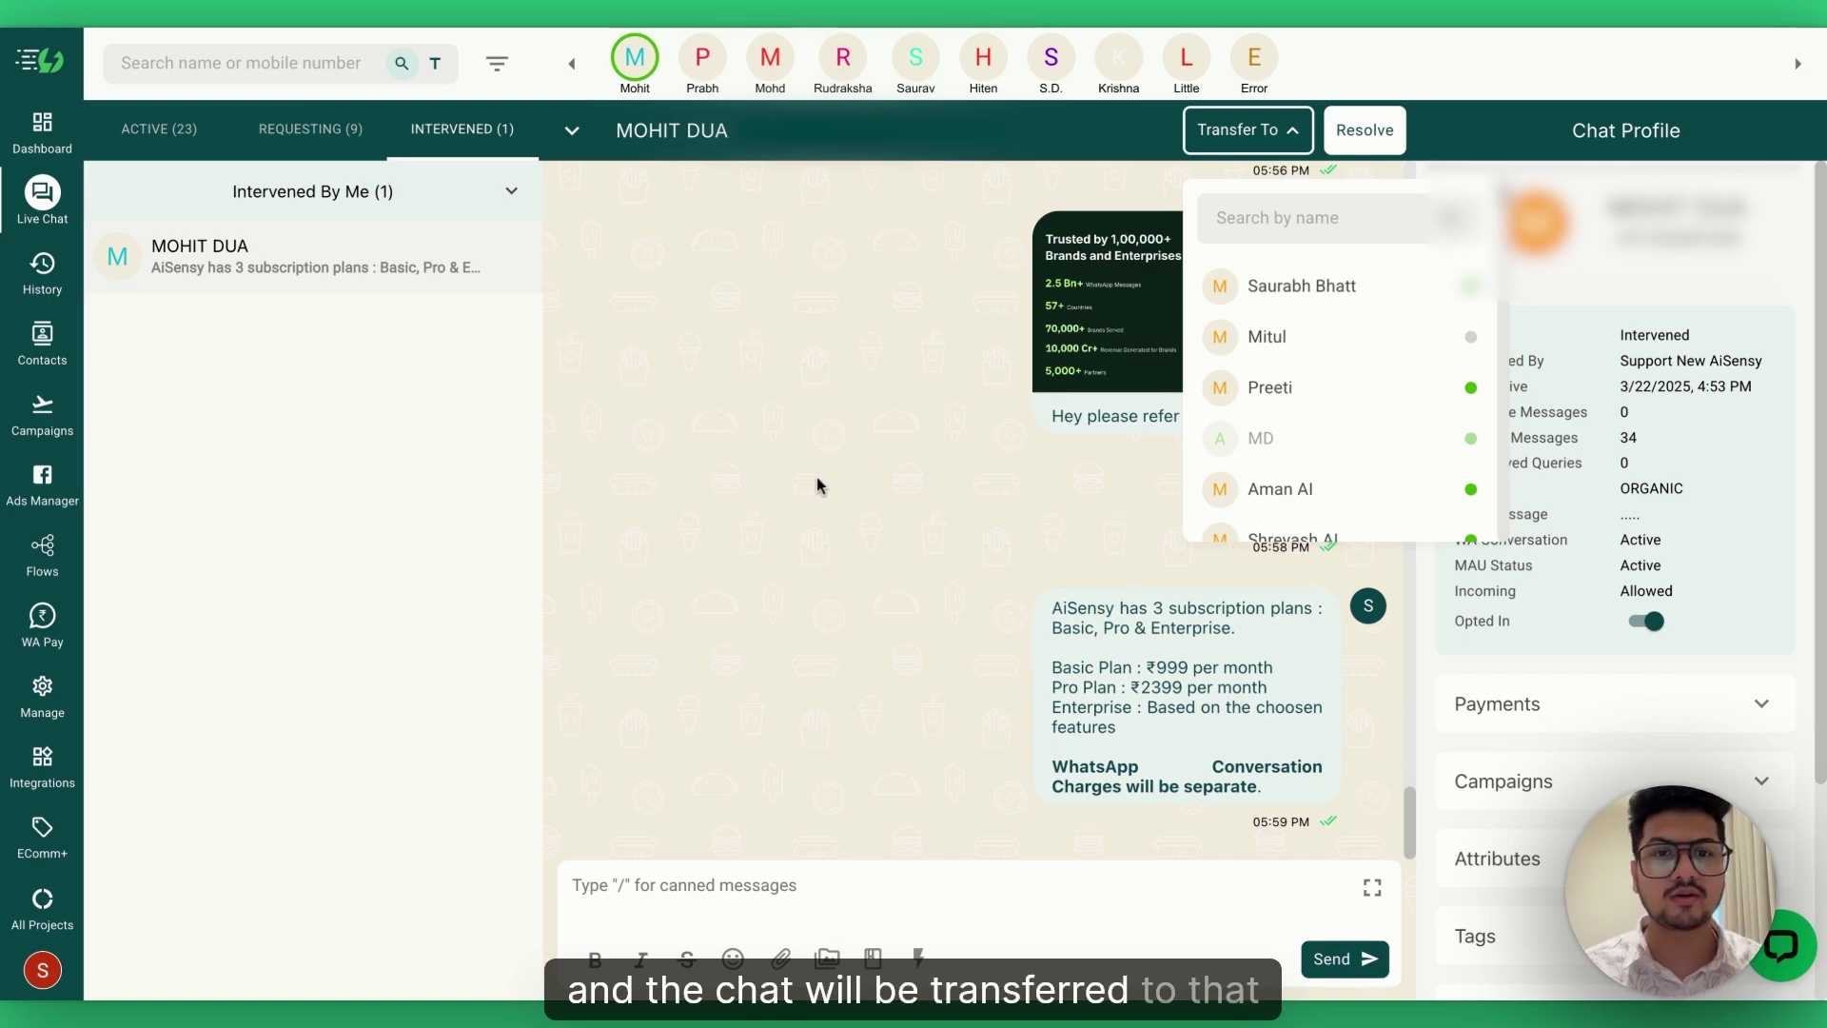
{"action": "left_click", "coordinate": [1361, 395]}
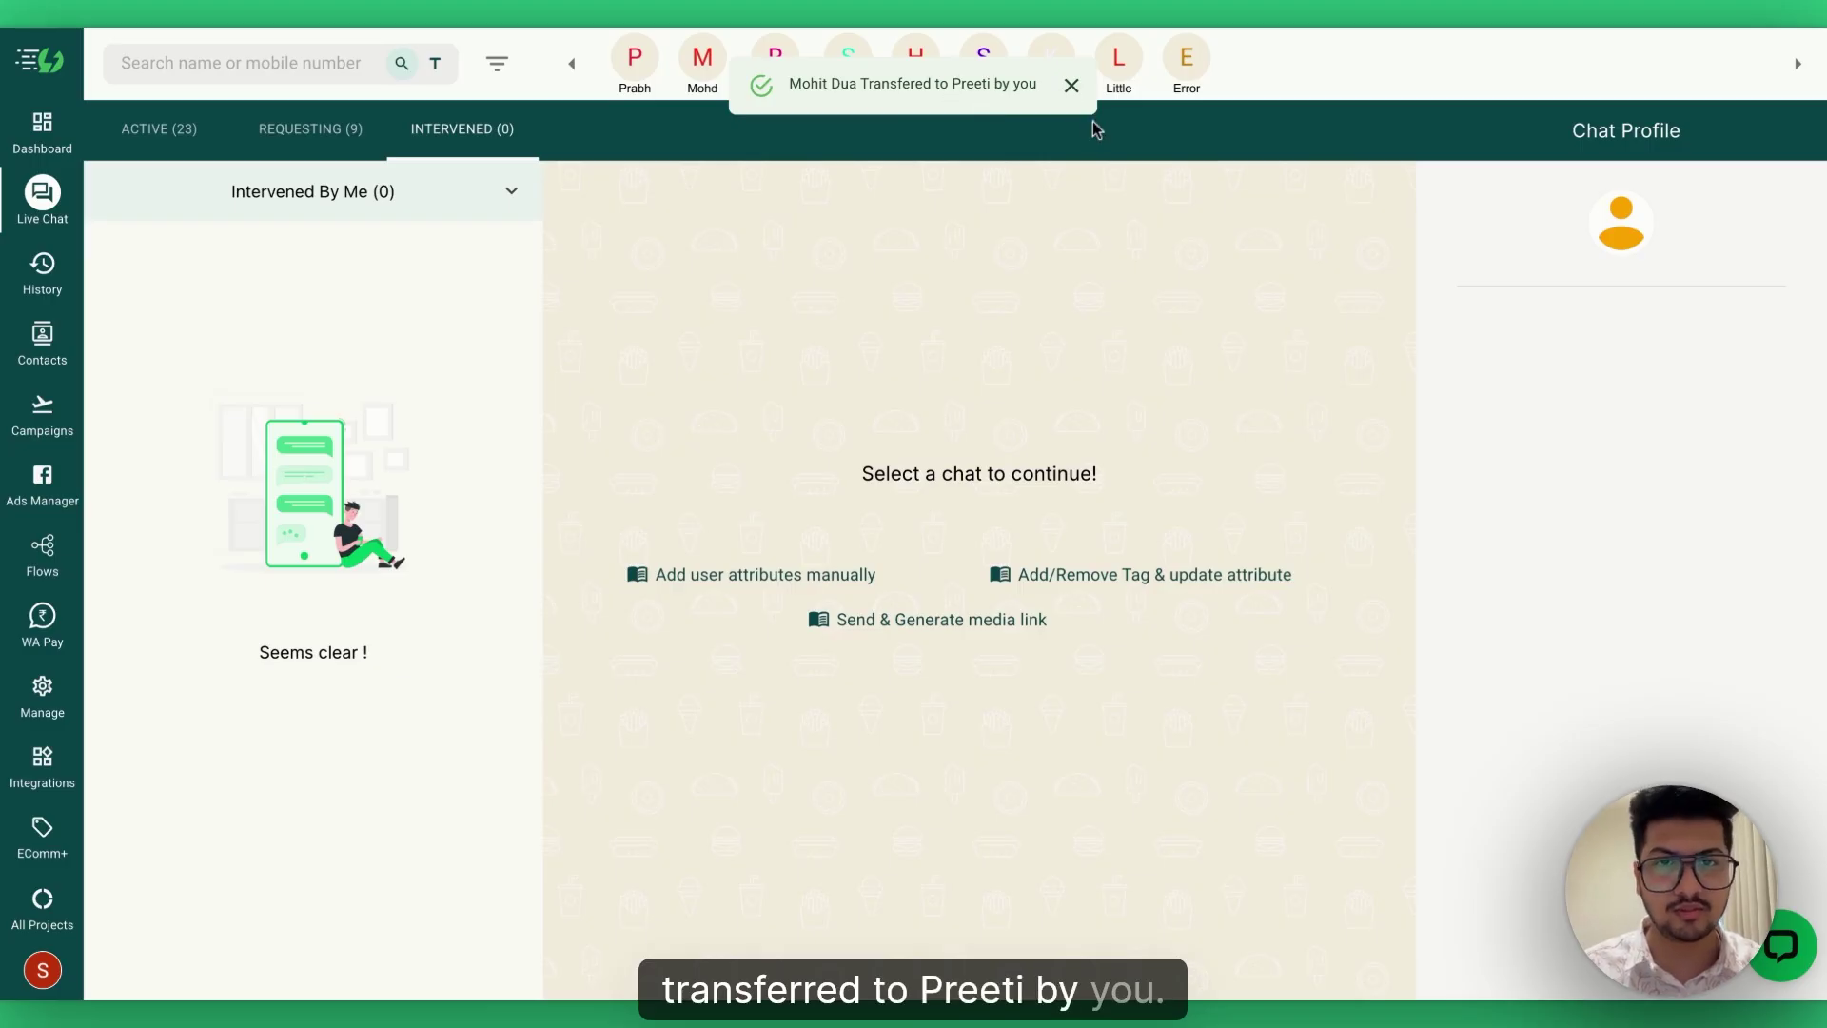
{"action": "left_click", "coordinate": [1070, 85]}
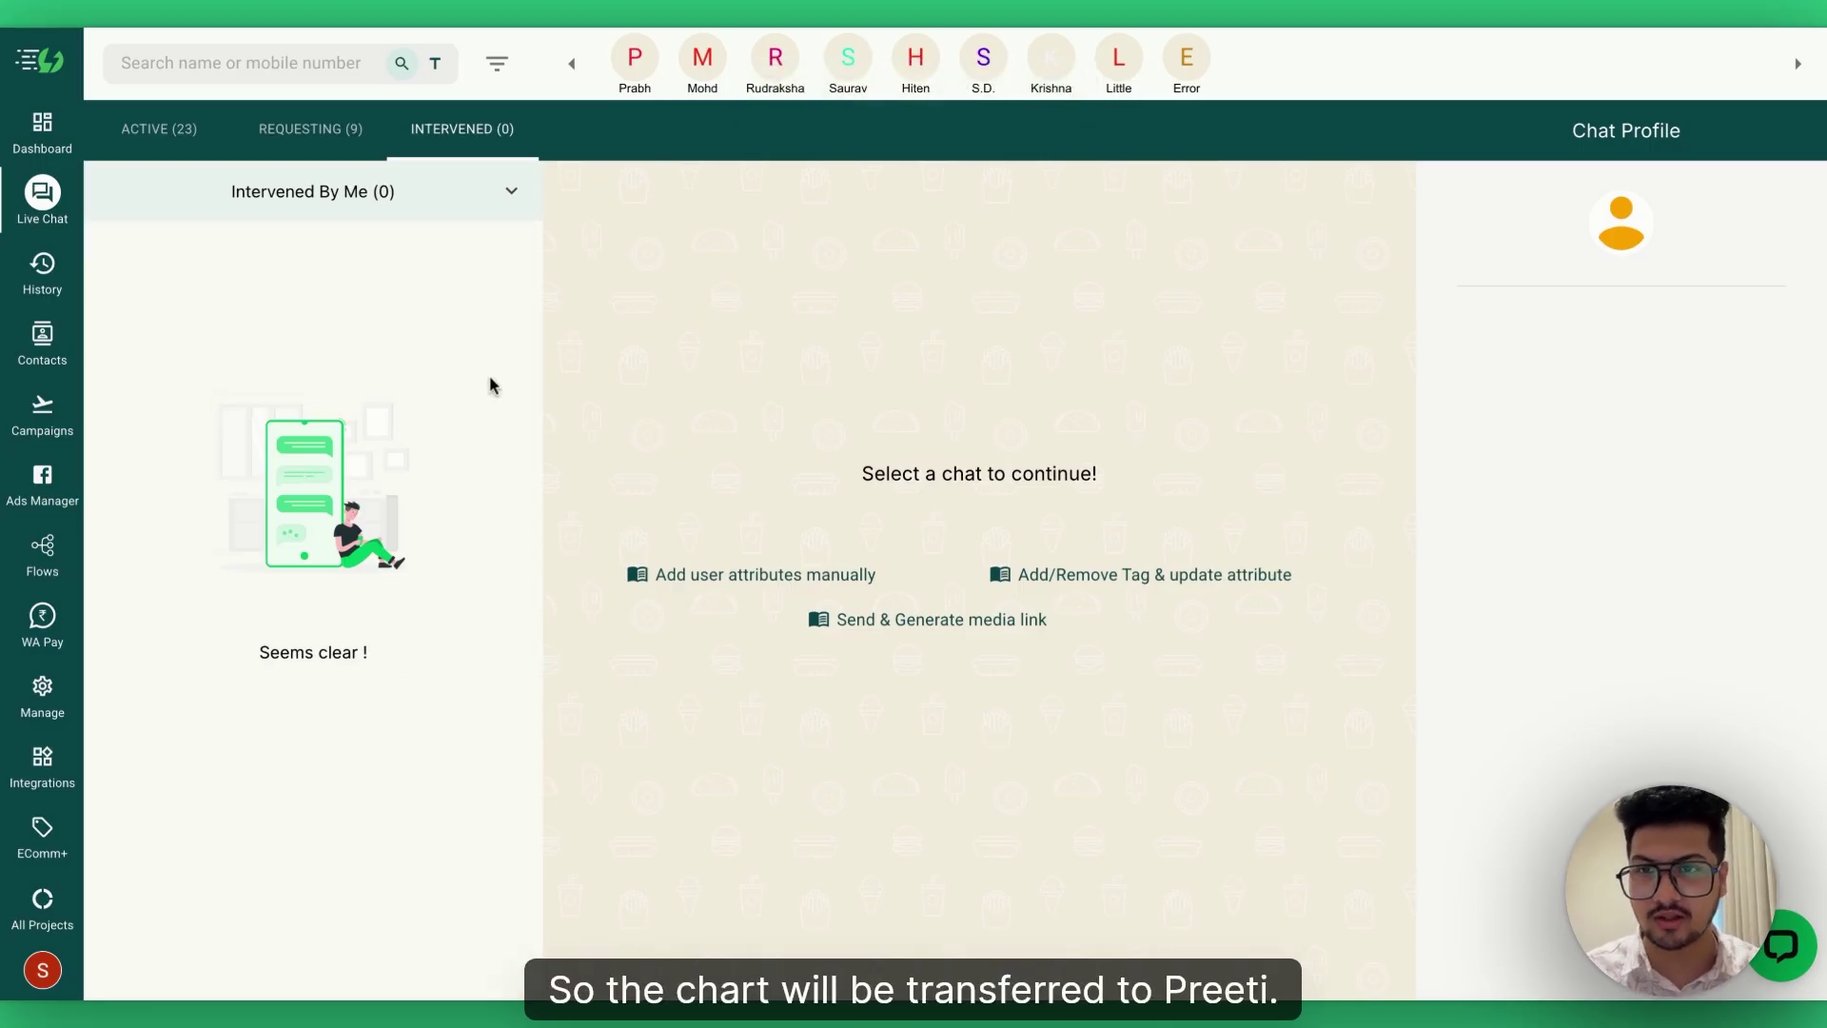
Step: Filter intervened chats to Intervened By Any (8) and open the transferred customer's chat
{"action": "left_click", "coordinate": [511, 195]}
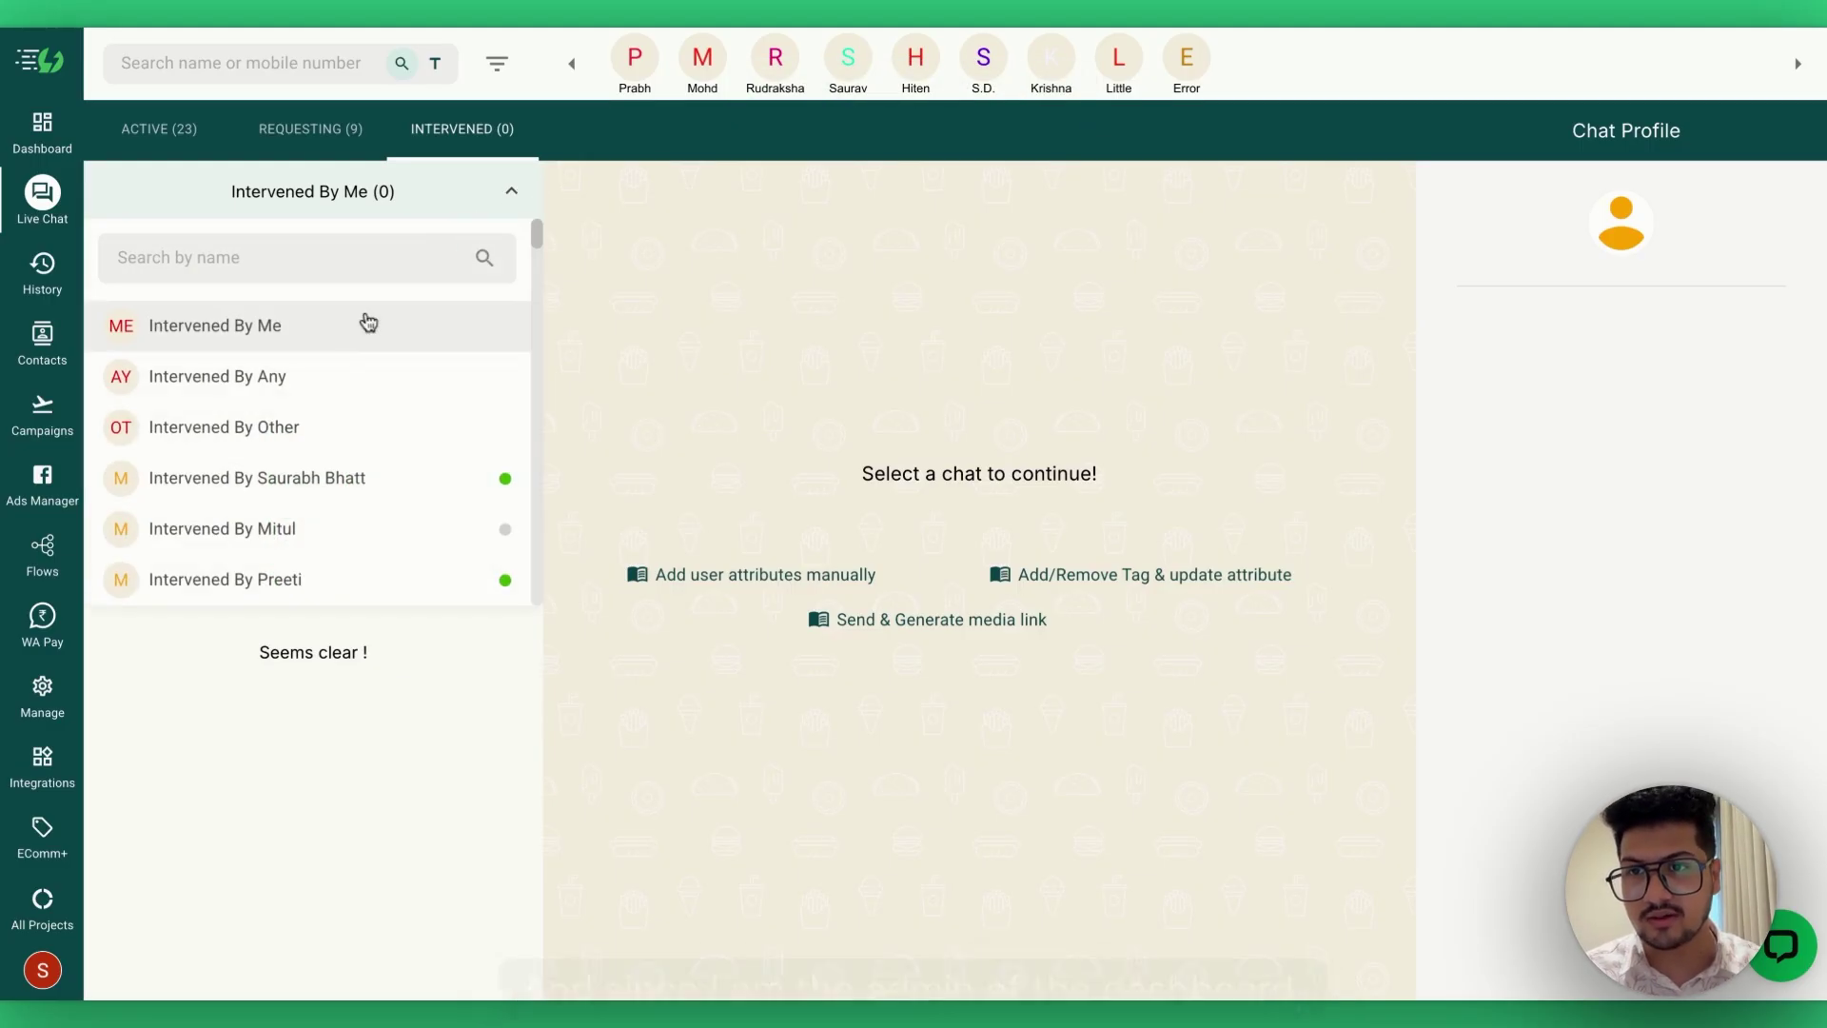
{"action": "left_click", "coordinate": [282, 385]}
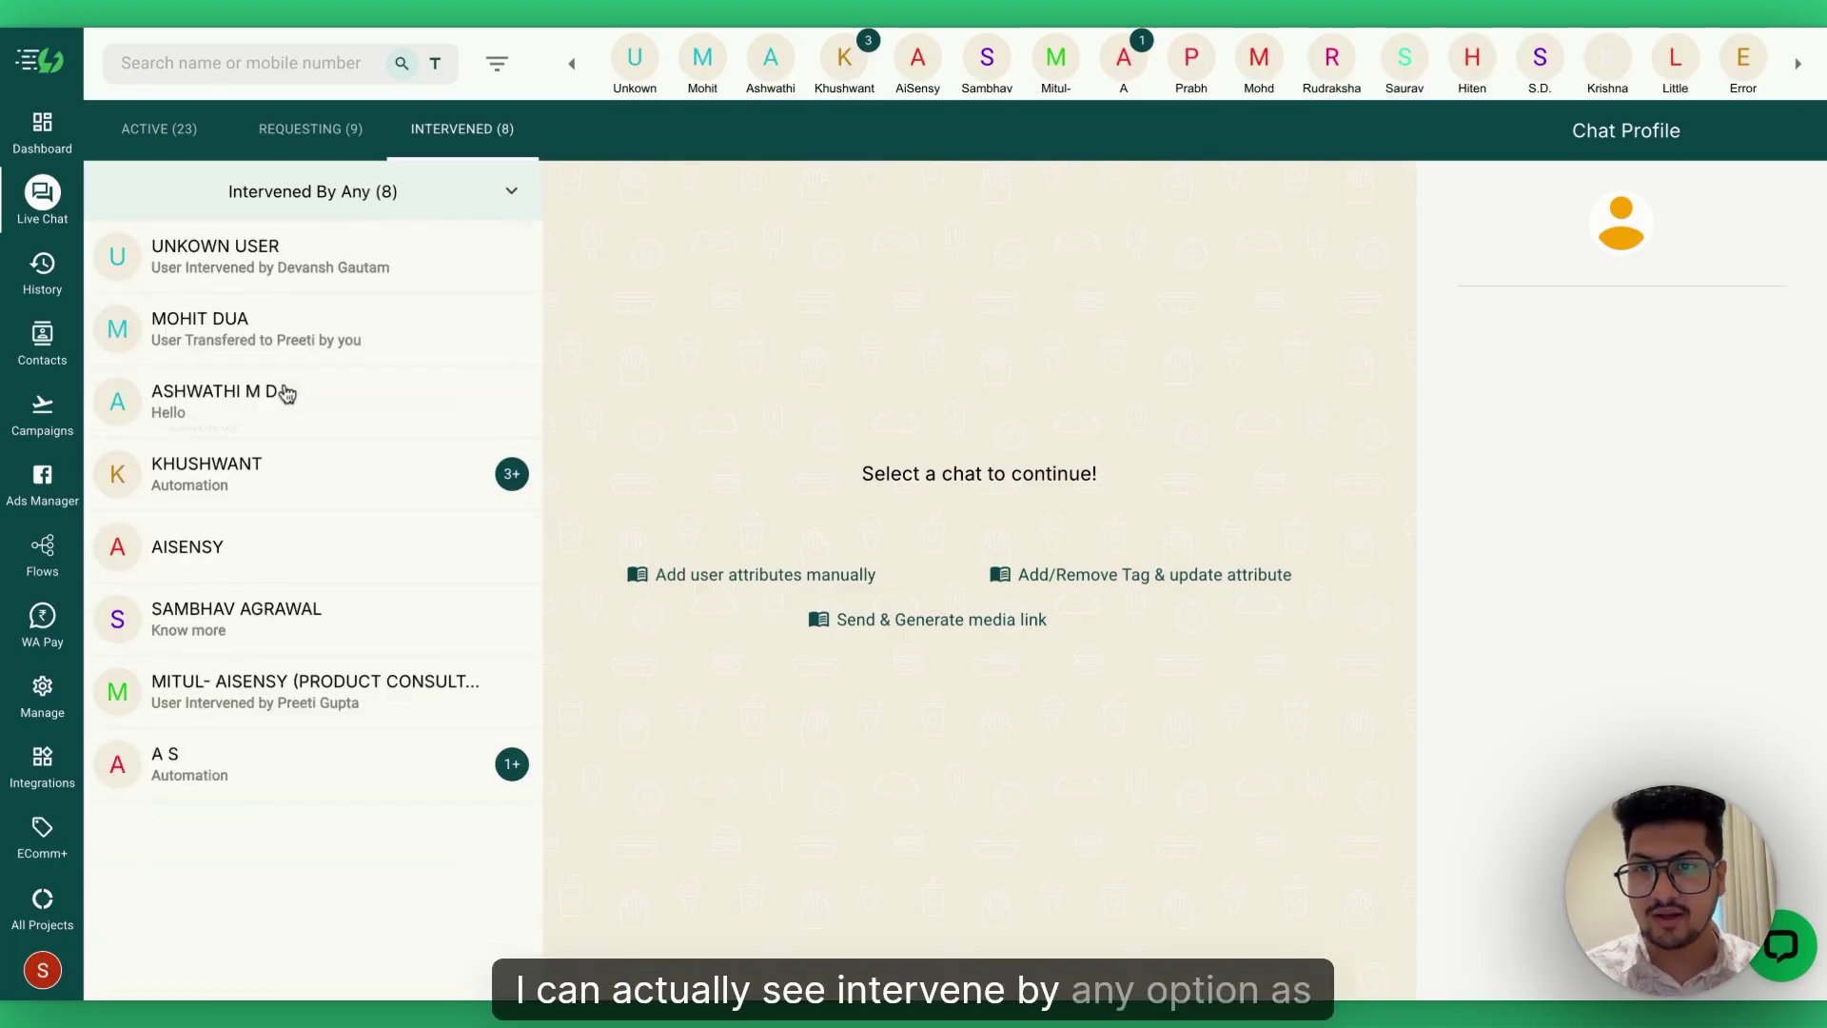
{"action": "left_click", "coordinate": [389, 354]}
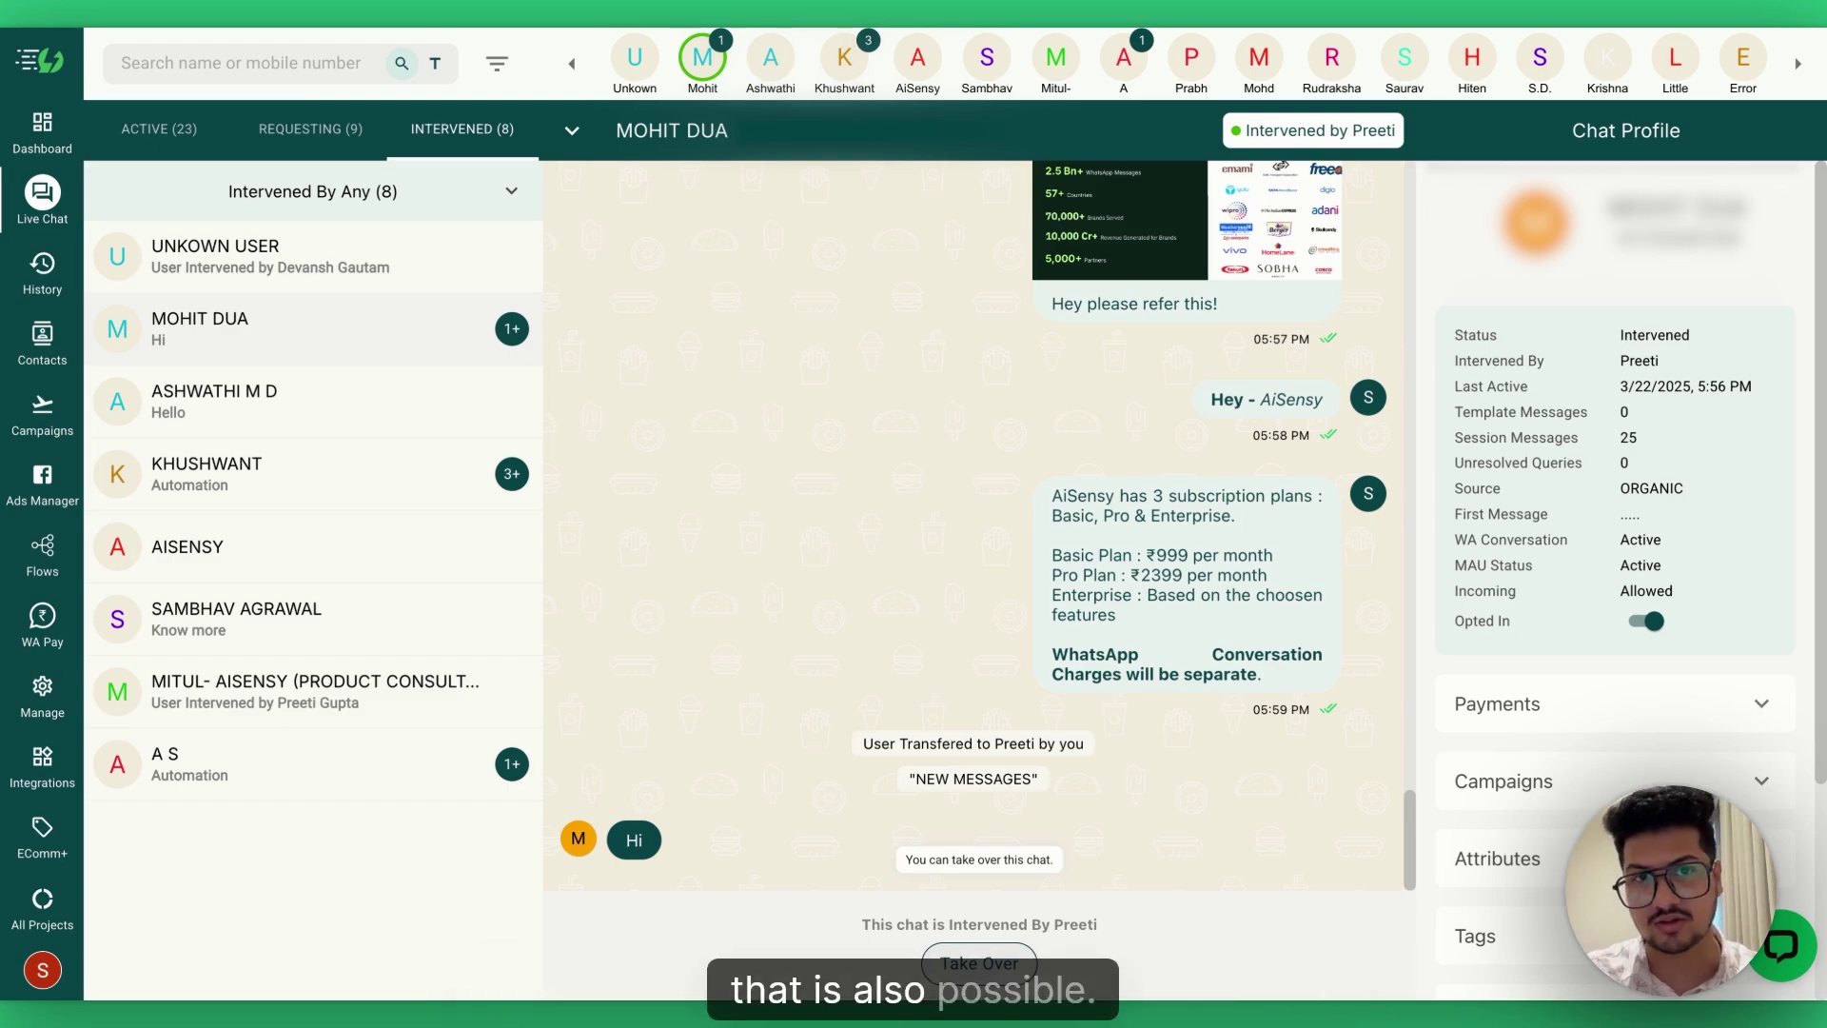
Step: Take the chat back over from Preeti, then check the Intervened By Any filter without changing it
{"action": "left_click", "coordinate": [979, 963]}
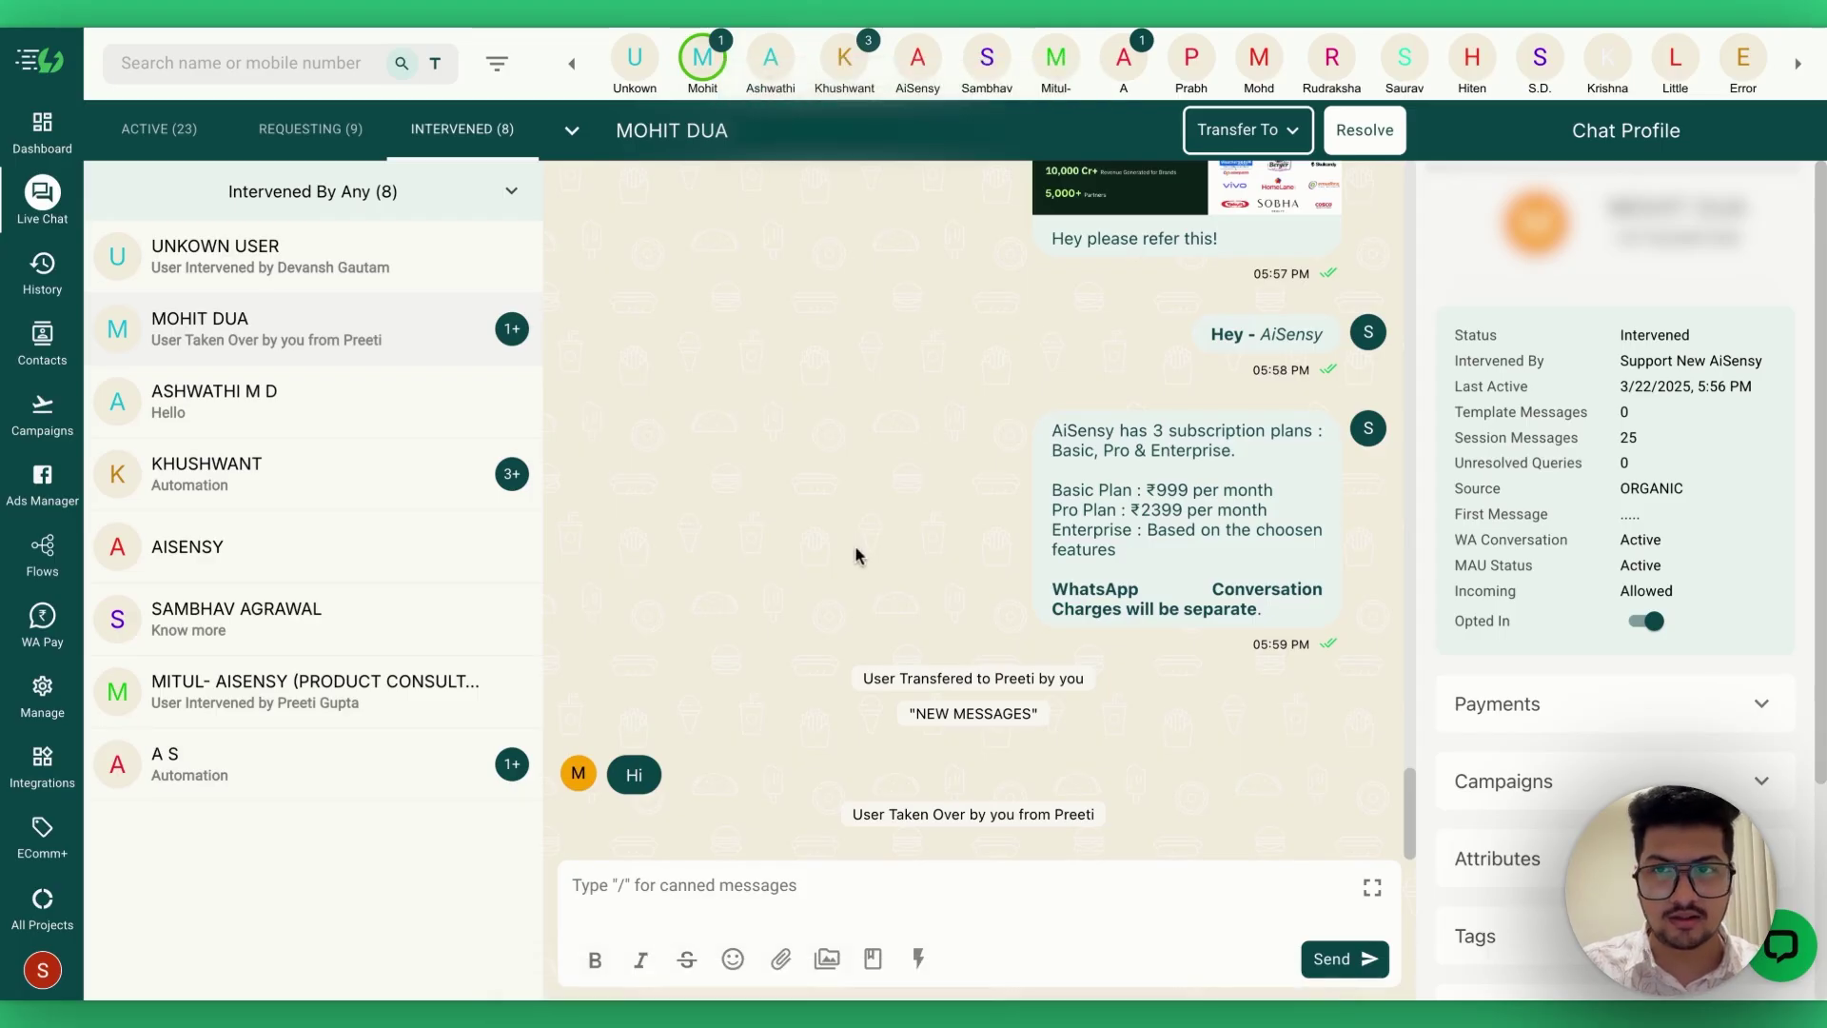
{"action": "left_click", "coordinate": [512, 191]}
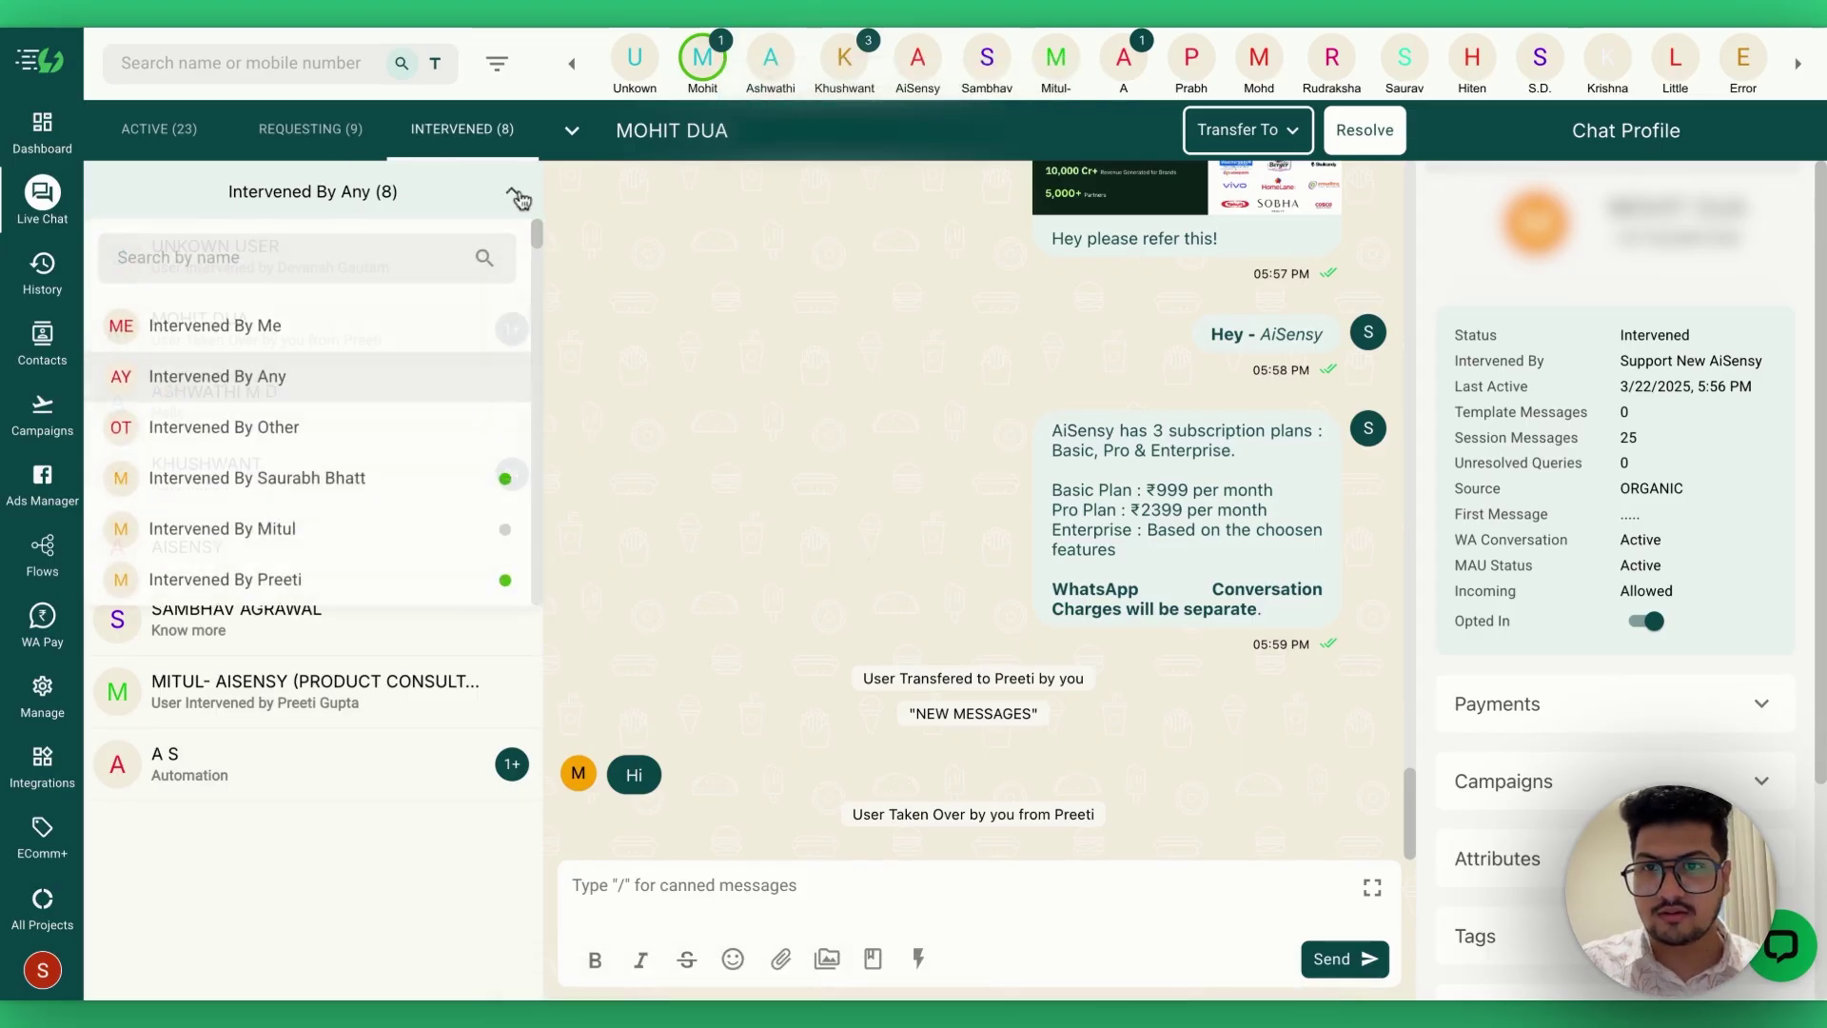
{"action": "left_click", "coordinate": [825, 245]}
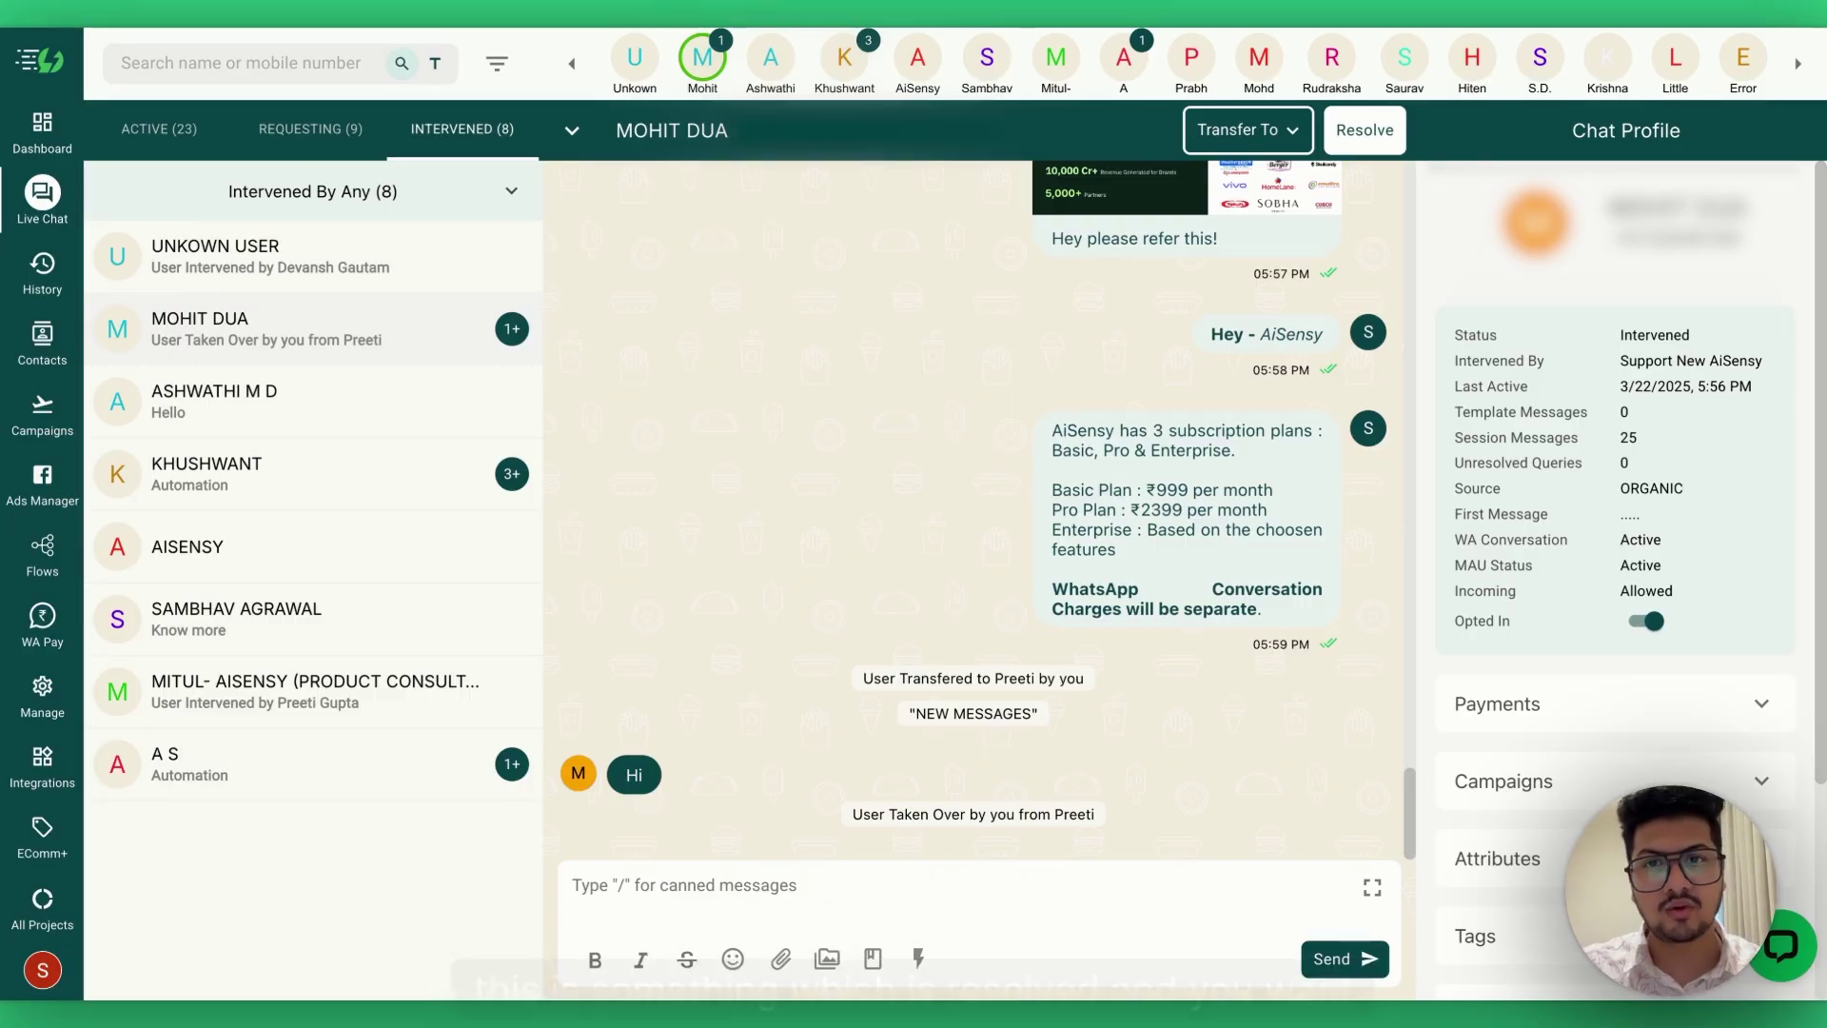
Step: Resolve the customer's chat as User Closed and return to the Active conversations list
{"action": "left_click", "coordinate": [1367, 134]}
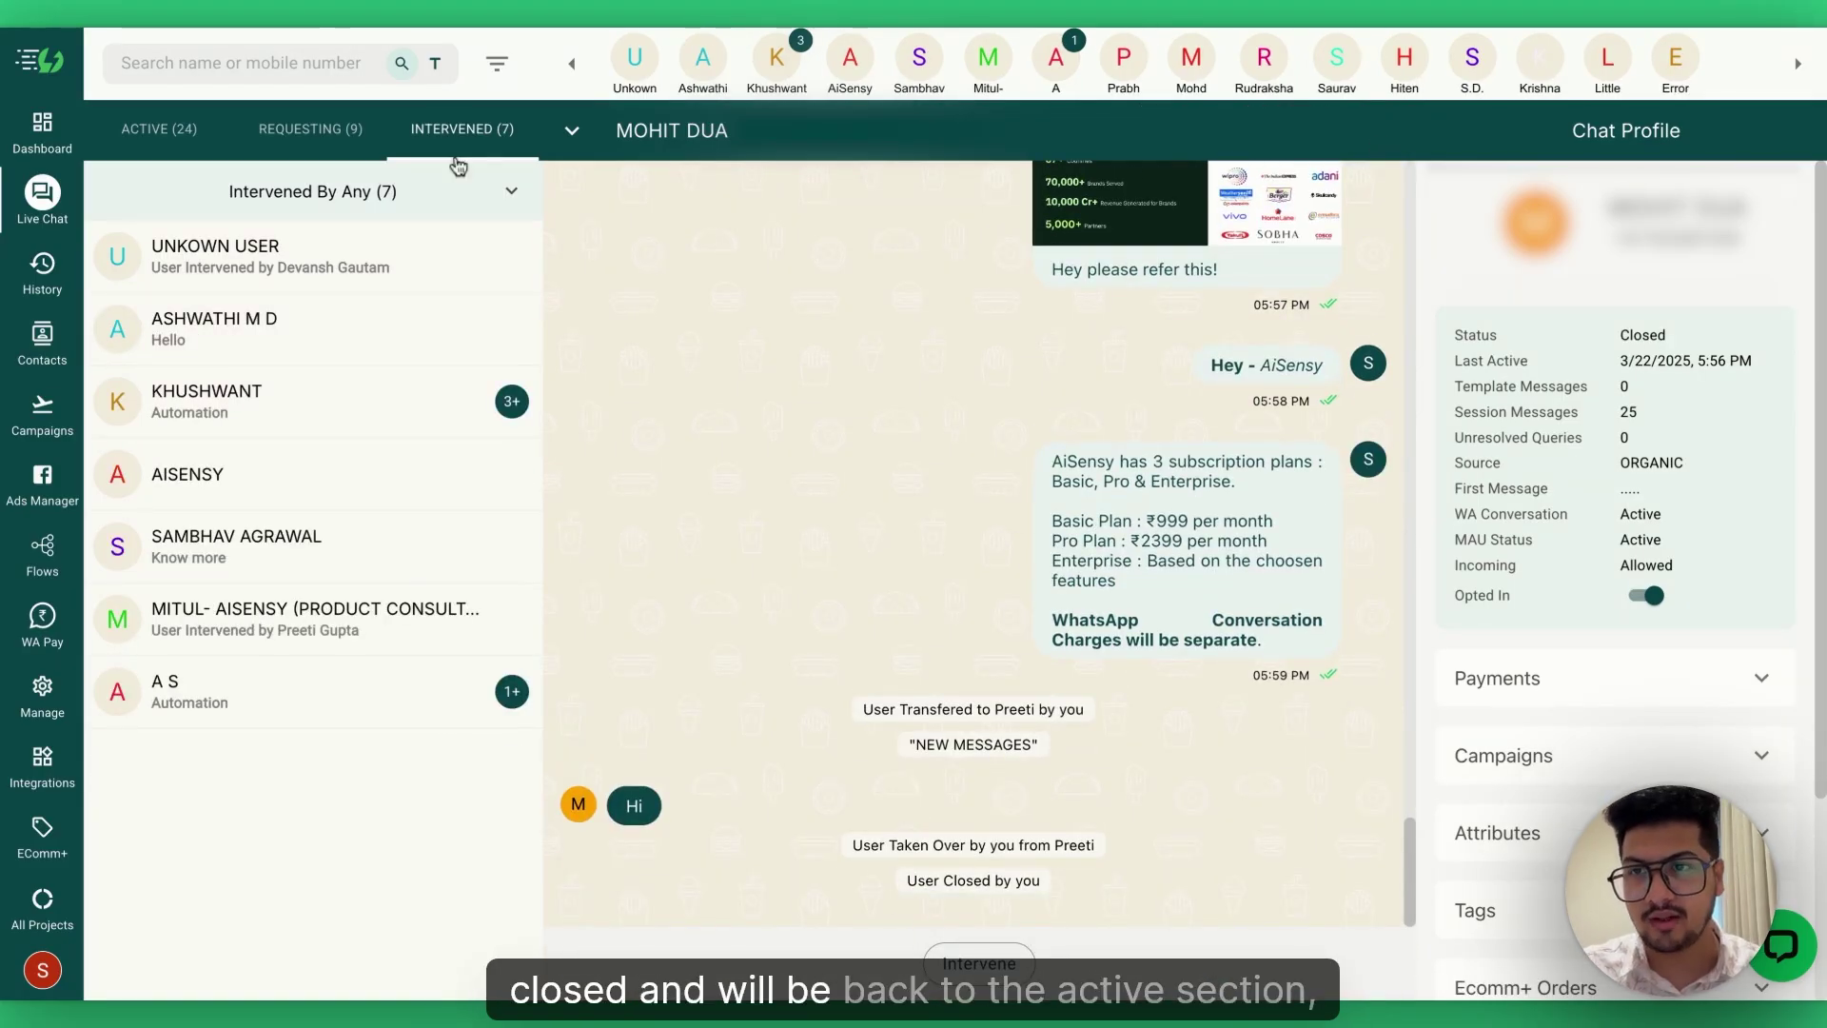
{"action": "left_click", "coordinate": [150, 133]}
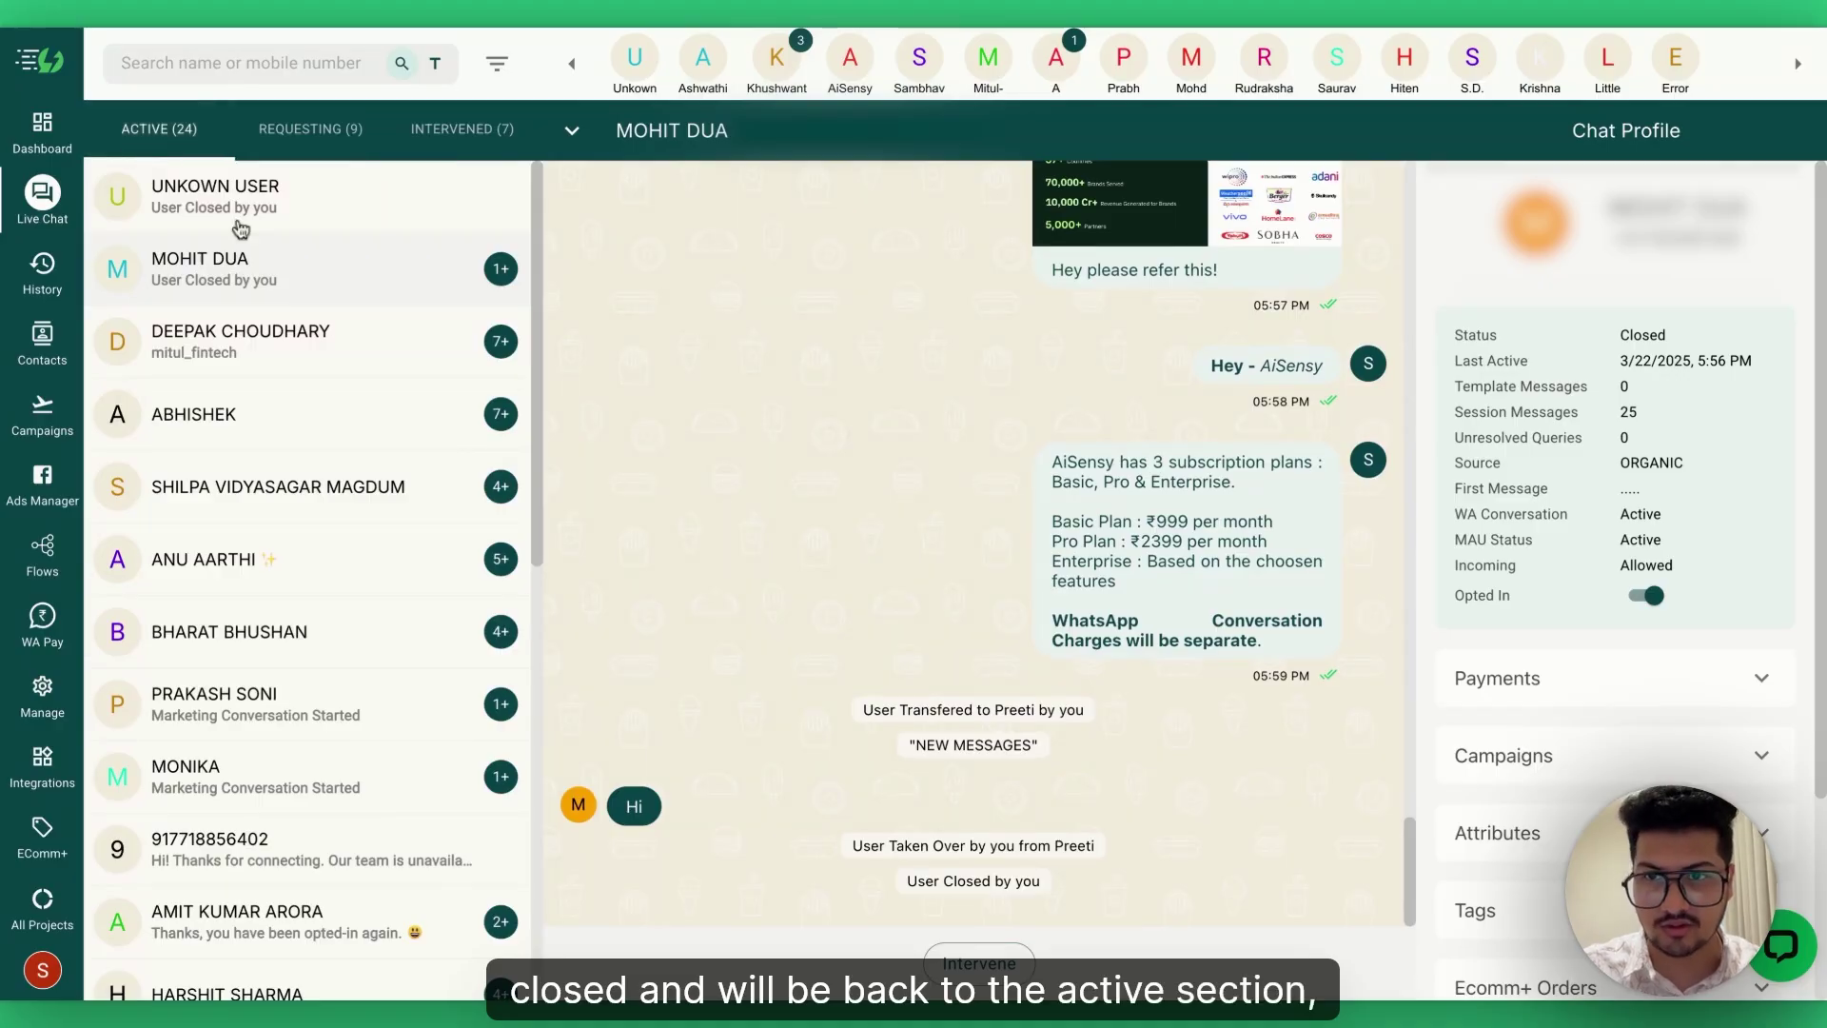